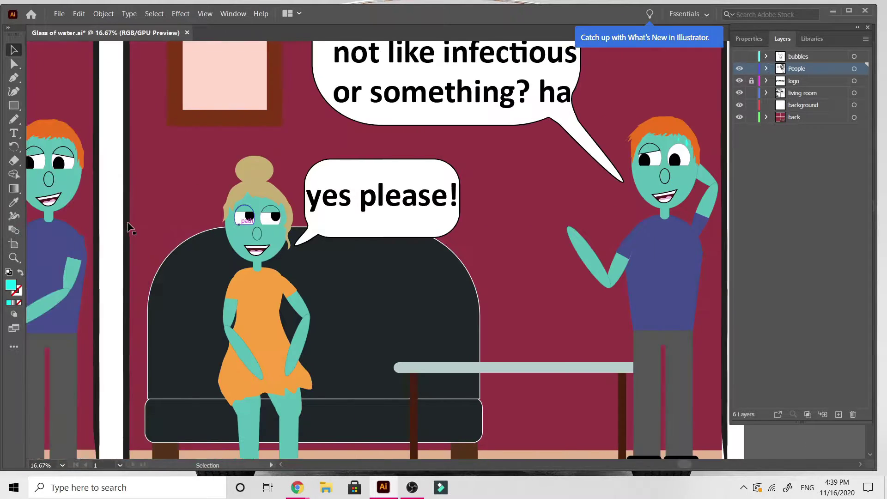
Step: Paste the copied woman and man into the empty bottom-left panel and lower them to the sofa and floor
{"action": "scroll", "coordinate": [133, 161], "scroll_direction": "right", "scroll_amount": 3}
{"action": "scroll", "coordinate": [141, 227], "scroll_direction": "down", "scroll_amount": 10}
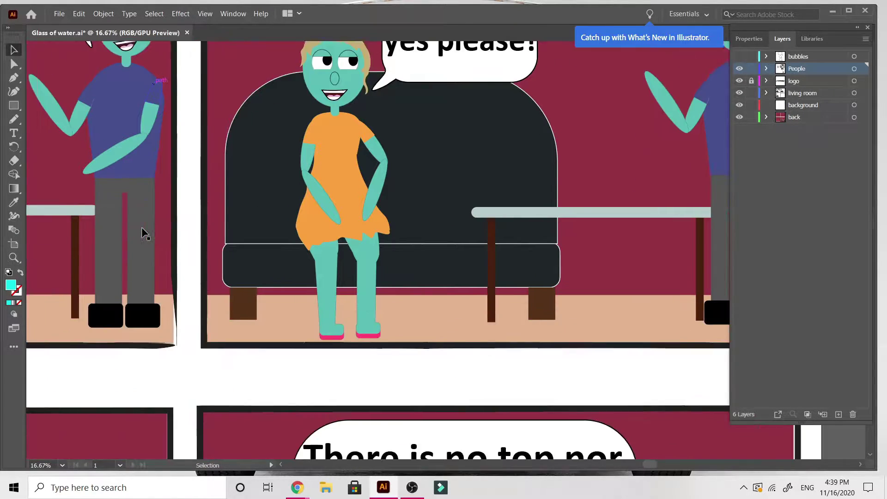
{"action": "scroll", "coordinate": [141, 227], "scroll_direction": "left", "scroll_amount": 5}
{"action": "scroll", "coordinate": [141, 226], "scroll_direction": "down", "scroll_amount": 3}
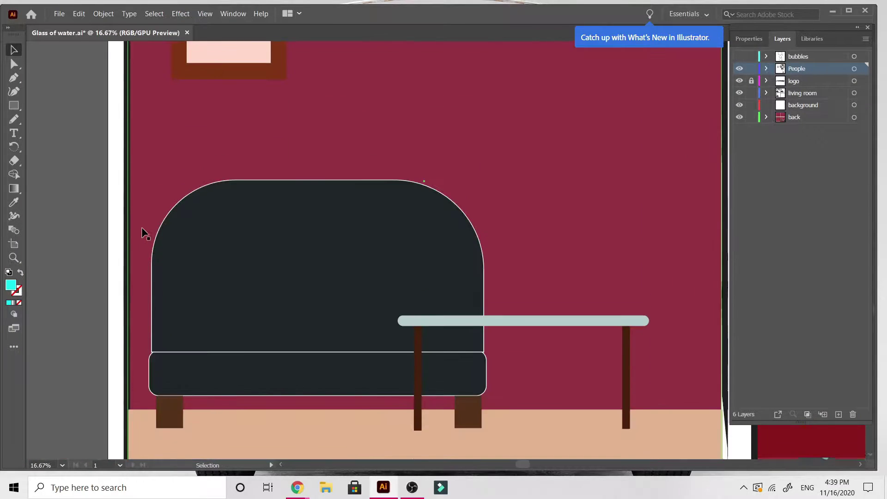
{"action": "scroll", "coordinate": [141, 226], "scroll_direction": "up", "scroll_amount": 4}
{"action": "key", "text": "ctrl+v"}
{"action": "scroll", "coordinate": [142, 226], "scroll_direction": "down", "scroll_amount": 4}
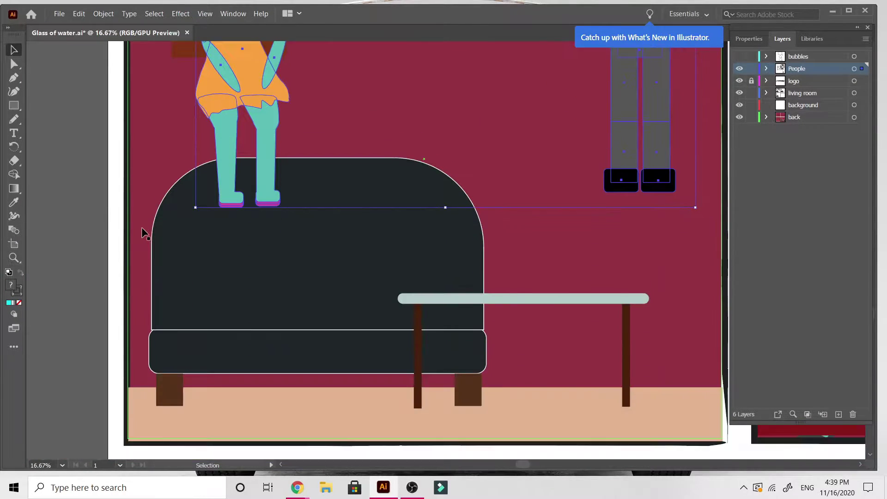
{"action": "left_click_drag", "start_coordinate": [628, 110], "coordinate": [623, 333]}
{"action": "key", "text": "ctrl+minus"}
{"action": "key", "text": "ctrl+minus"}
{"action": "key", "text": "ctrl+minus"}
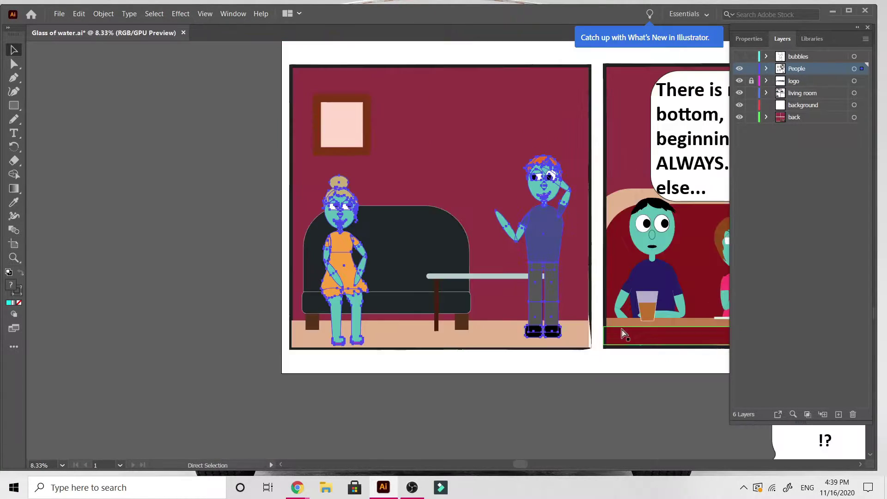
Step: Fine-tune the position of both pasted characters so the woman sits on the sofa and the man stands by the table
{"action": "scroll", "coordinate": [622, 332], "scroll_direction": "up", "scroll_amount": 5}
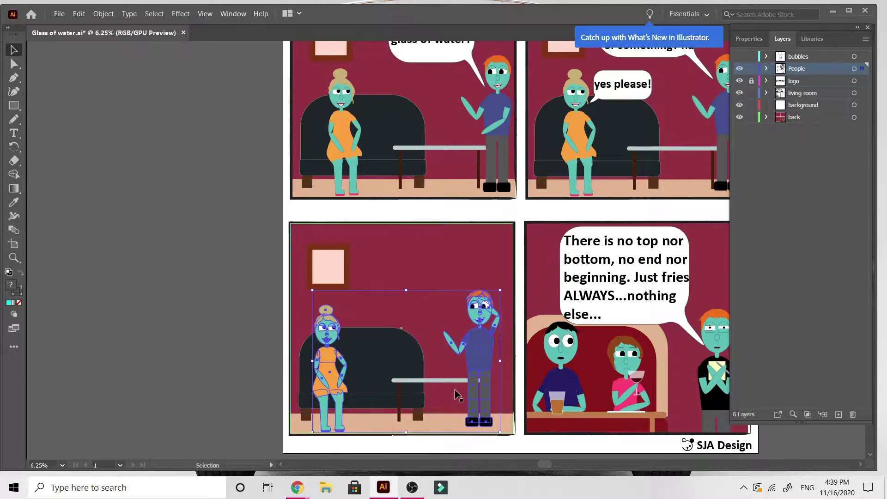
{"action": "left_click_drag", "start_coordinate": [332, 358], "coordinate": [340, 360]}
{"action": "scroll", "coordinate": [340, 361], "scroll_direction": "right", "scroll_amount": 3}
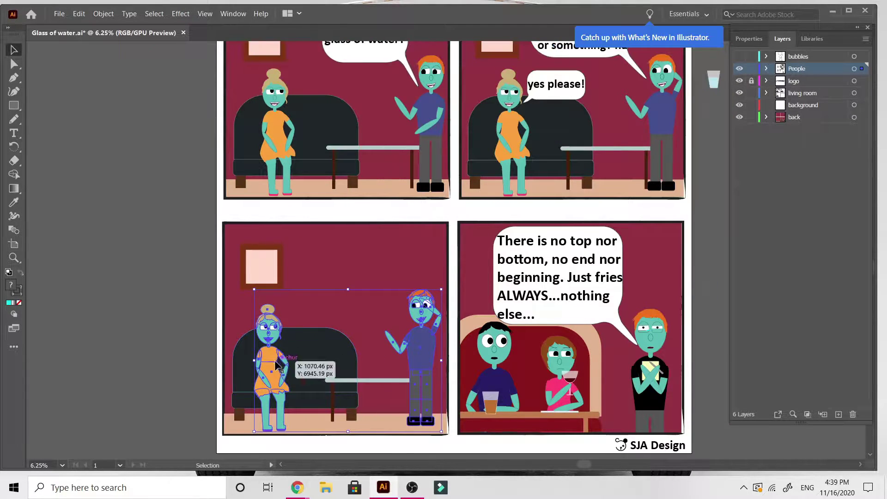
{"action": "left_click_drag", "start_coordinate": [272, 371], "coordinate": [273, 368]}
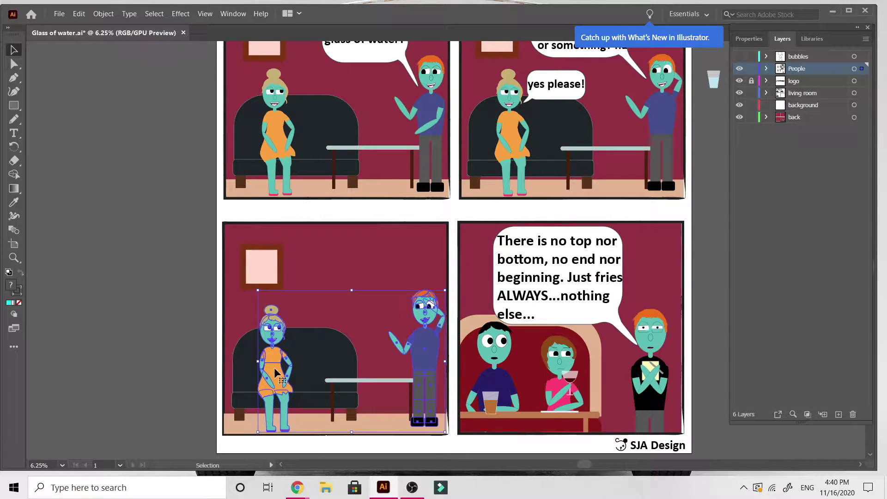
{"action": "left_click", "coordinate": [167, 345]}
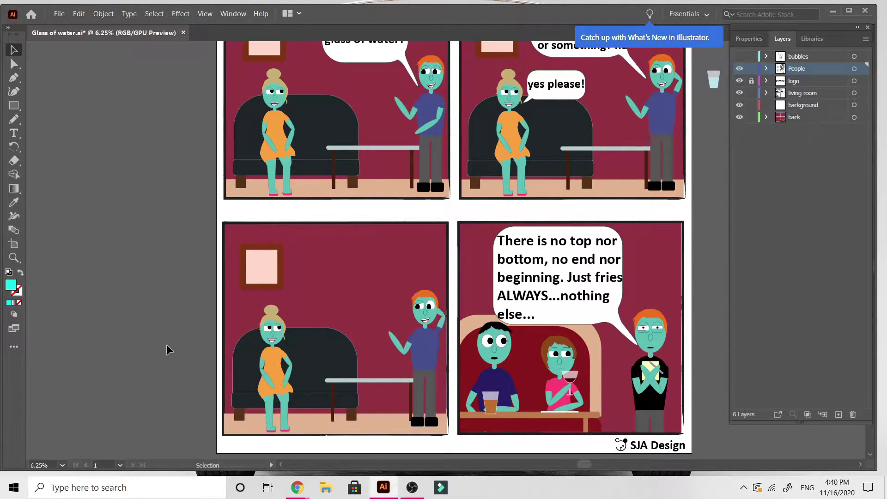
Step: Copy the slanted eyelid over the red-haired man's right-hand eye in the first panel
{"action": "scroll", "coordinate": [167, 345], "scroll_direction": "up", "scroll_amount": 3}
{"action": "scroll", "coordinate": [167, 345], "scroll_direction": "right", "scroll_amount": 4}
{"action": "key", "text": "ctrl+plus"}
{"action": "key", "text": "ctrl+plus"}
{"action": "key", "text": "ctrl+plus"}
{"action": "key", "text": "ctrl+plus"}
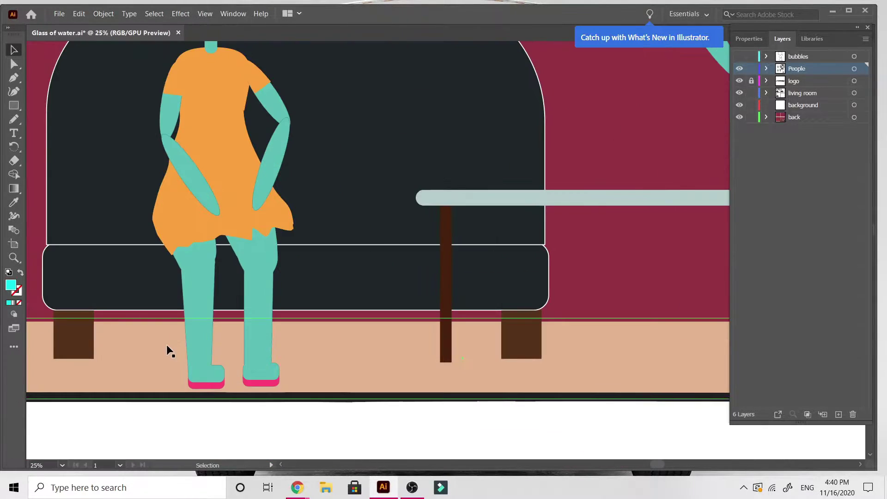
{"action": "scroll", "coordinate": [167, 346], "scroll_direction": "up", "scroll_amount": 6}
{"action": "scroll", "coordinate": [167, 346], "scroll_direction": "left", "scroll_amount": 8}
{"action": "left_click", "coordinate": [226, 103]}
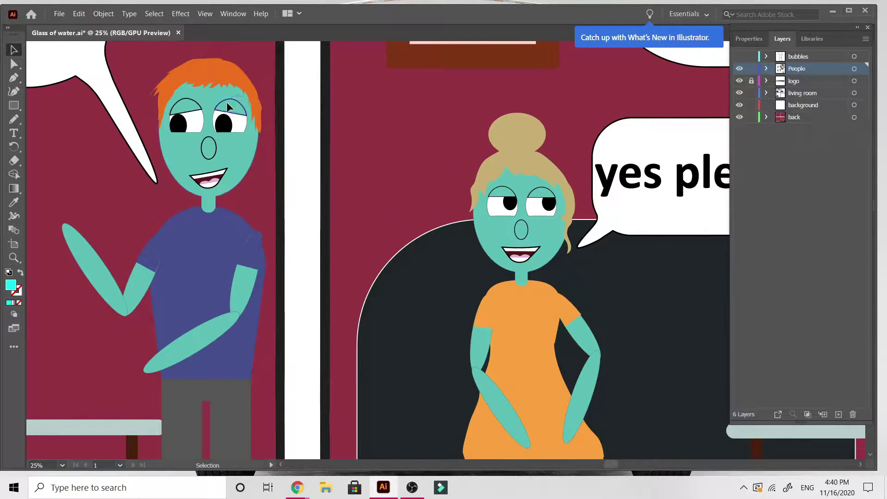
{"action": "scroll", "coordinate": [312, 321], "scroll_direction": "right", "scroll_amount": 8}
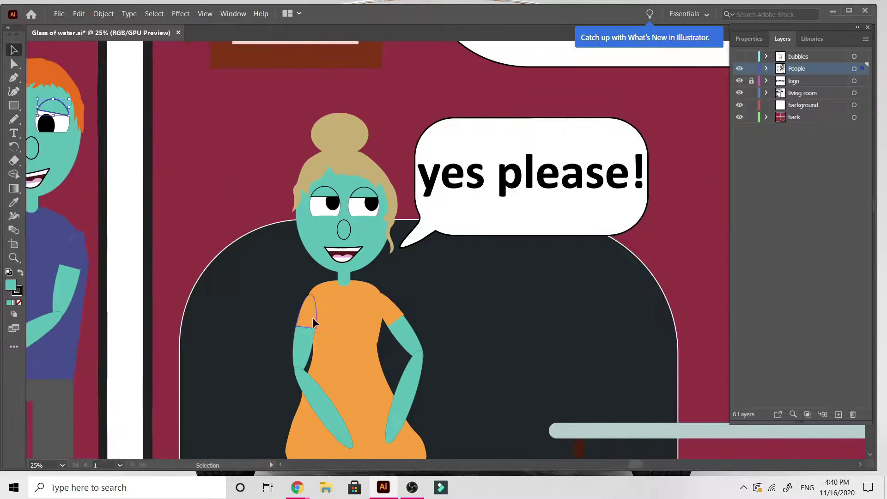
{"action": "scroll", "coordinate": [313, 321], "scroll_direction": "up", "scroll_amount": 3}
{"action": "scroll", "coordinate": [313, 322], "scroll_direction": "right", "scroll_amount": 3}
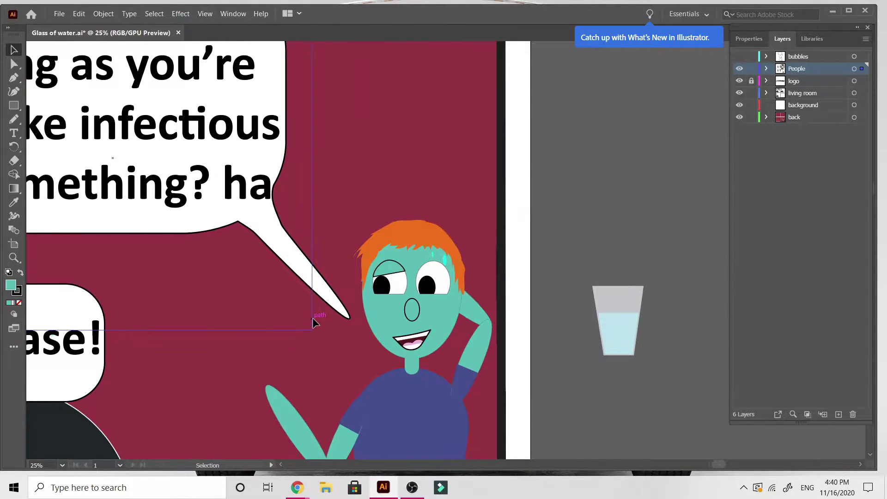
{"action": "key", "text": "ctrl+plus"}
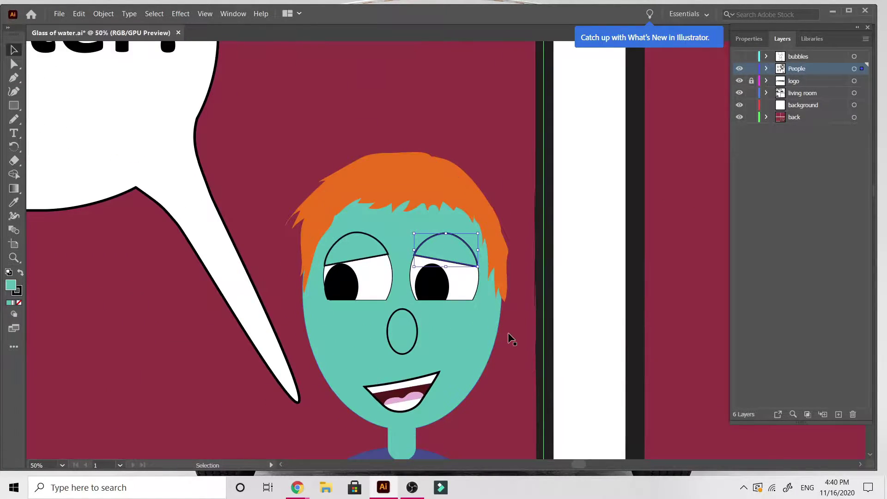
Step: Paste the eyelid in the second panel and fit it over the red-haired man's wide-open eye
{"action": "scroll", "coordinate": [508, 332], "scroll_direction": "right", "scroll_amount": 15}
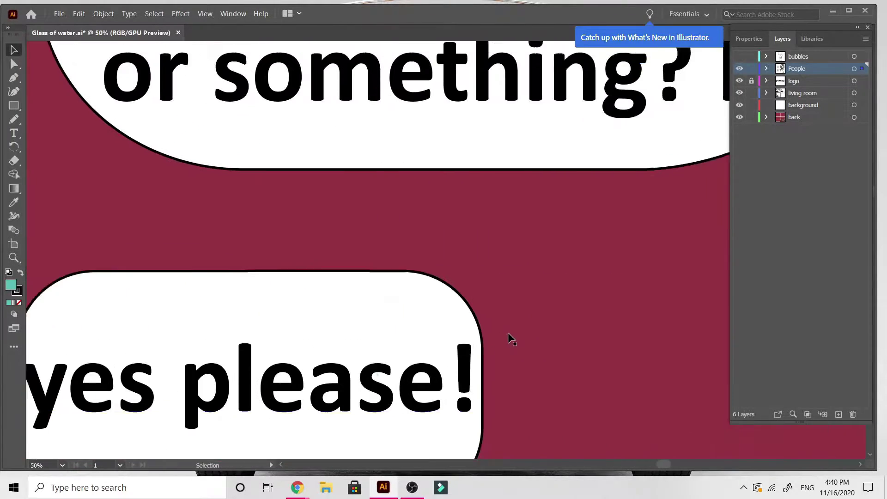
{"action": "scroll", "coordinate": [508, 331], "scroll_direction": "up", "scroll_amount": 2}
{"action": "scroll", "coordinate": [508, 333], "scroll_direction": "right", "scroll_amount": 10}
{"action": "left_click", "coordinate": [277, 325]}
{"action": "key", "text": "ctrl+v"}
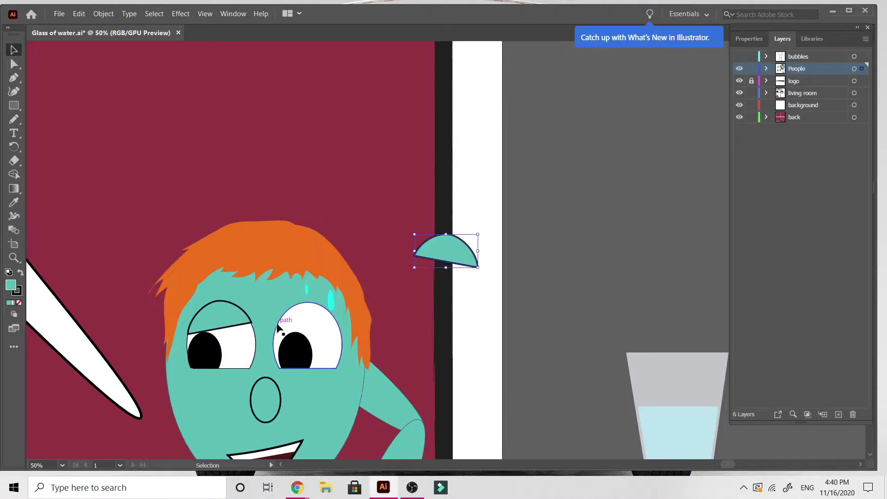
{"action": "left_click_drag", "start_coordinate": [434, 252], "coordinate": [296, 318]}
{"action": "left_click", "coordinate": [510, 275]}
{"action": "scroll", "coordinate": [510, 276], "scroll_direction": "down", "scroll_amount": 6}
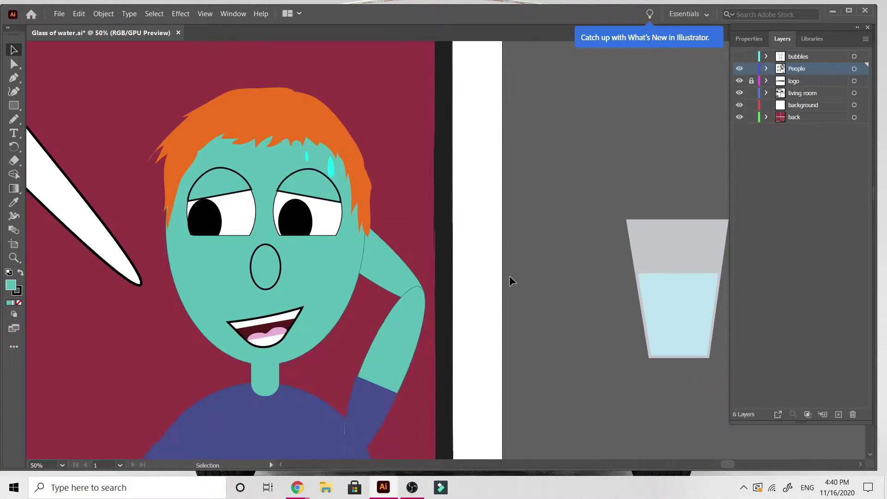
Step: Delete the eyelid inside the red-haired man's group in the bottom-left panel and leave isolation mode
{"action": "scroll", "coordinate": [510, 276], "scroll_direction": "left", "scroll_amount": 4}
{"action": "key", "text": "ctrl+minus"}
{"action": "key", "text": "ctrl+minus"}
{"action": "key", "text": "ctrl+minus"}
{"action": "scroll", "coordinate": [509, 276], "scroll_direction": "down", "scroll_amount": 7}
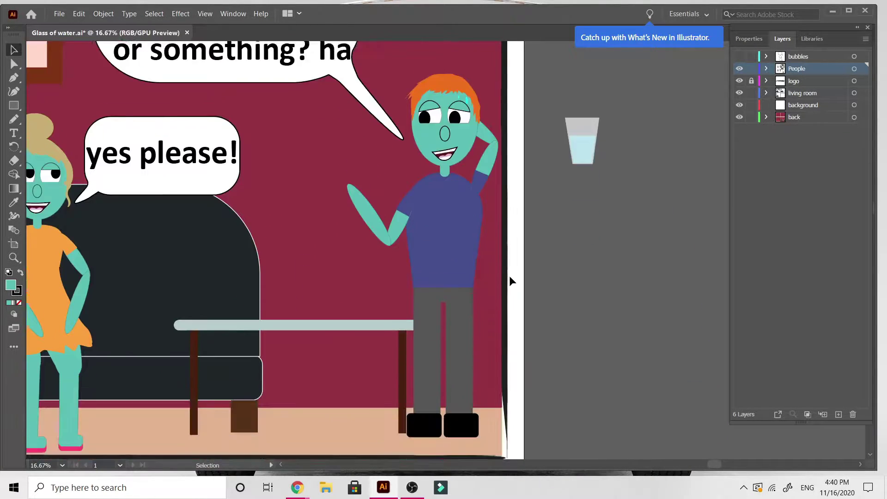
{"action": "scroll", "coordinate": [510, 276], "scroll_direction": "left", "scroll_amount": 10}
{"action": "scroll", "coordinate": [509, 275], "scroll_direction": "down", "scroll_amount": 8}
{"action": "scroll", "coordinate": [509, 275], "scroll_direction": "left", "scroll_amount": 3}
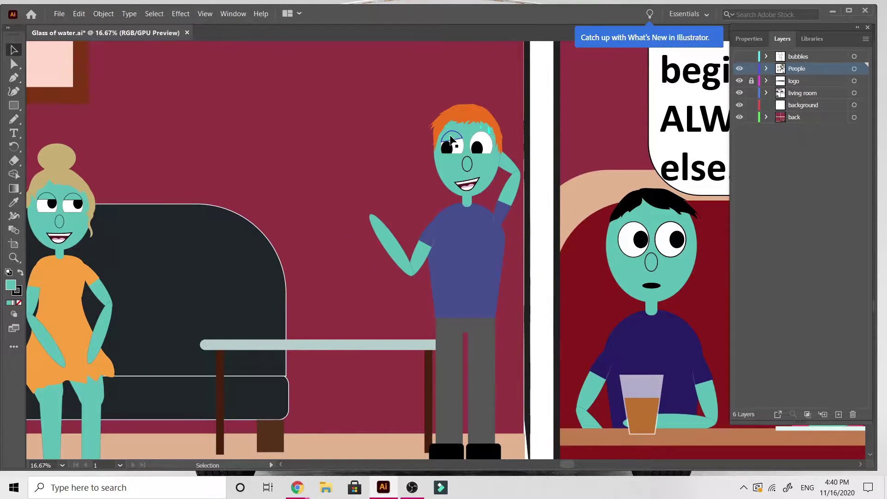
{"action": "double_click", "coordinate": [450, 138]}
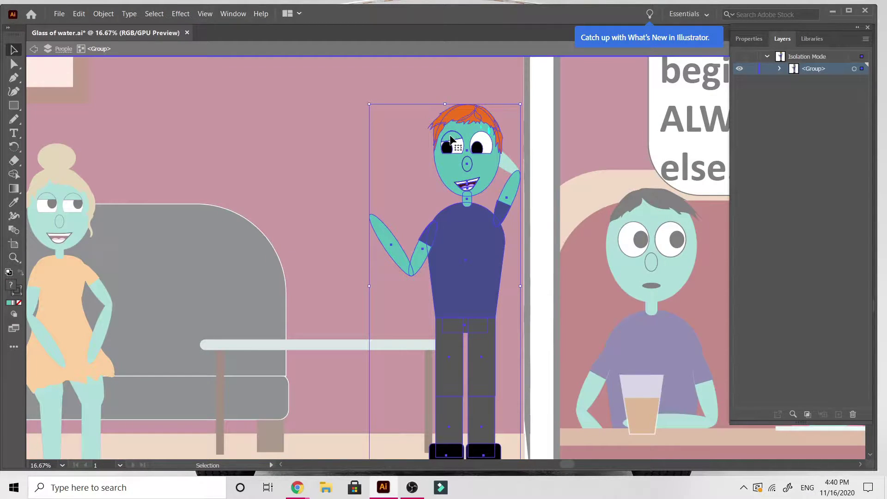
{"action": "double_click", "coordinate": [455, 138]}
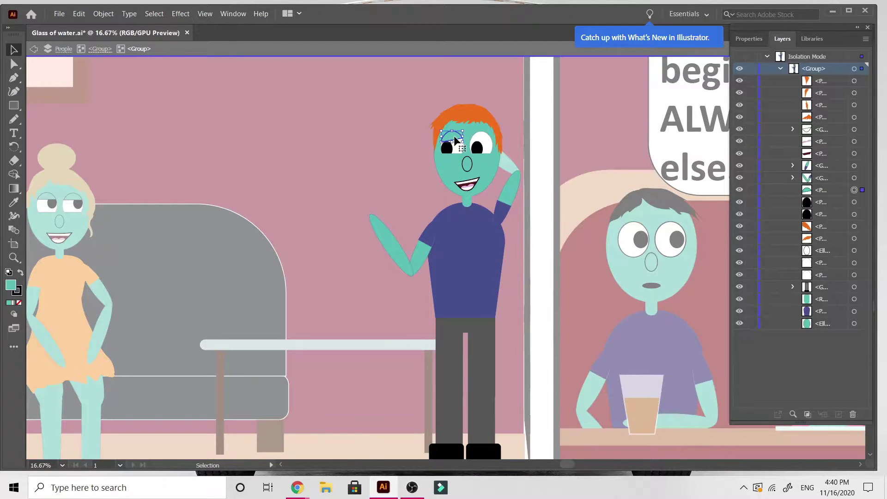
{"action": "scroll", "coordinate": [177, 362], "scroll_direction": "left", "scroll_amount": 10}
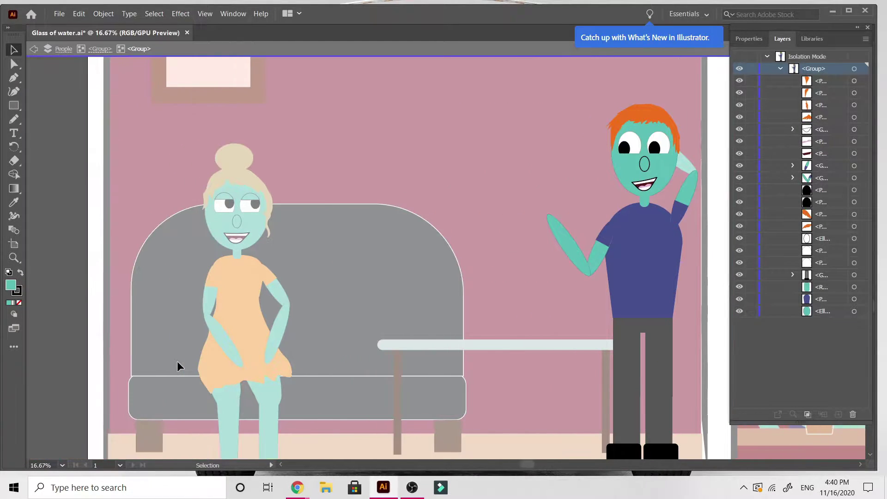
{"action": "double_click", "coordinate": [145, 346]}
Step: Draw two worried black eyebrows with the Pencil tool above the red-haired man's eyes in the bottom-left panel
{"action": "scroll", "coordinate": [145, 342], "scroll_direction": "right", "scroll_amount": 7}
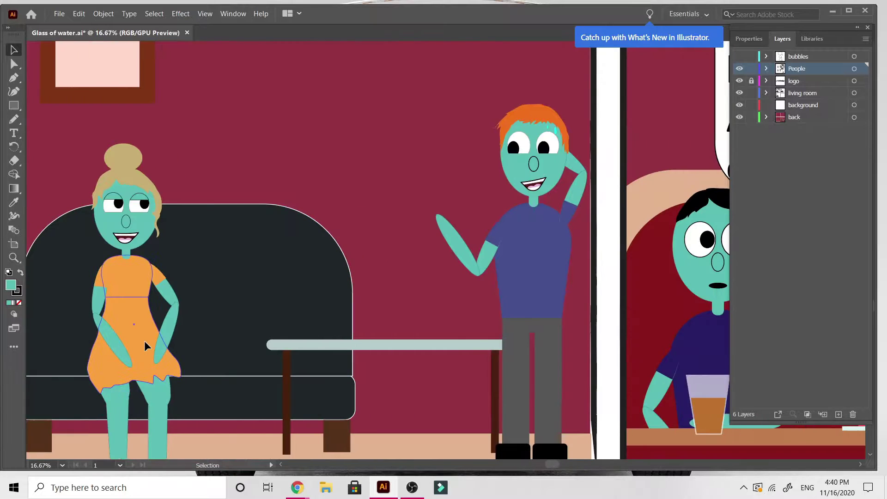
{"action": "key", "text": "ctrl+minus"}
{"action": "key", "text": "ctrl+minus"}
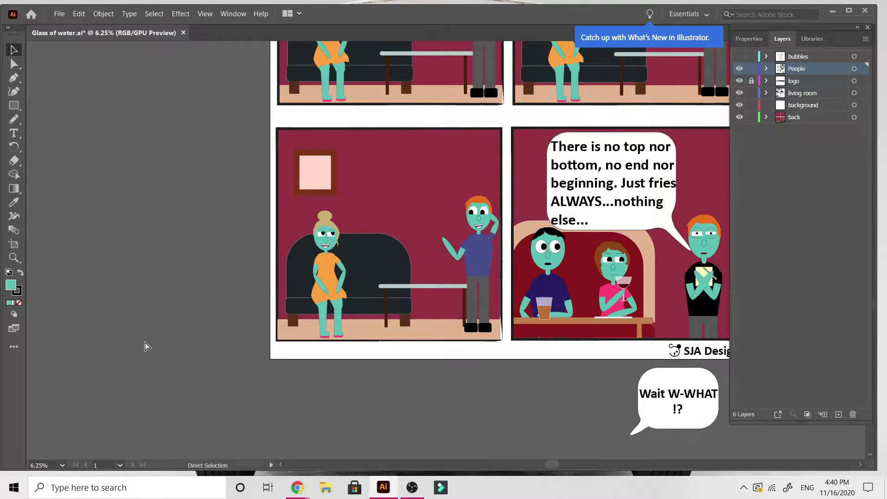
{"action": "key", "text": "ctrl+plus"}
{"action": "key", "text": "ctrl+plus"}
{"action": "key", "text": "ctrl+plus"}
{"action": "key", "text": "ctrl+plus"}
{"action": "key", "text": "ctrl+plus"}
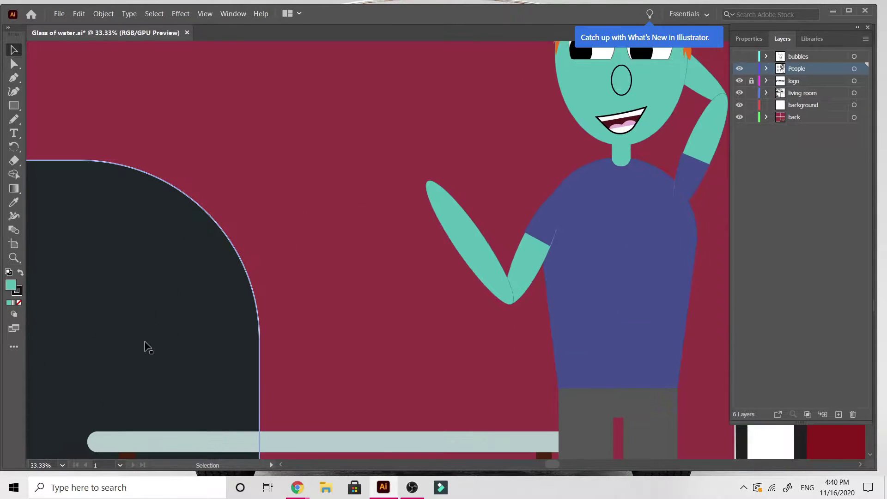
{"action": "scroll", "coordinate": [148, 346], "scroll_direction": "right", "scroll_amount": 5}
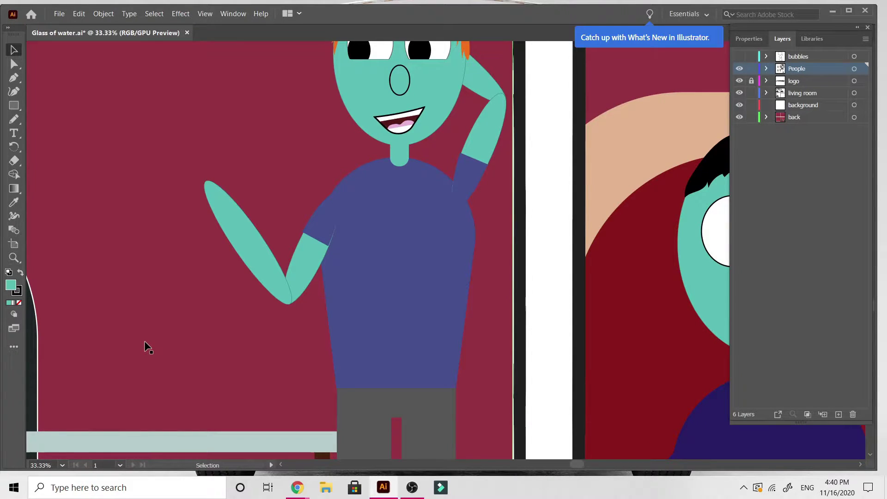
{"action": "scroll", "coordinate": [144, 341], "scroll_direction": "up", "scroll_amount": 4}
{"action": "scroll", "coordinate": [144, 341], "scroll_direction": "right", "scroll_amount": 3}
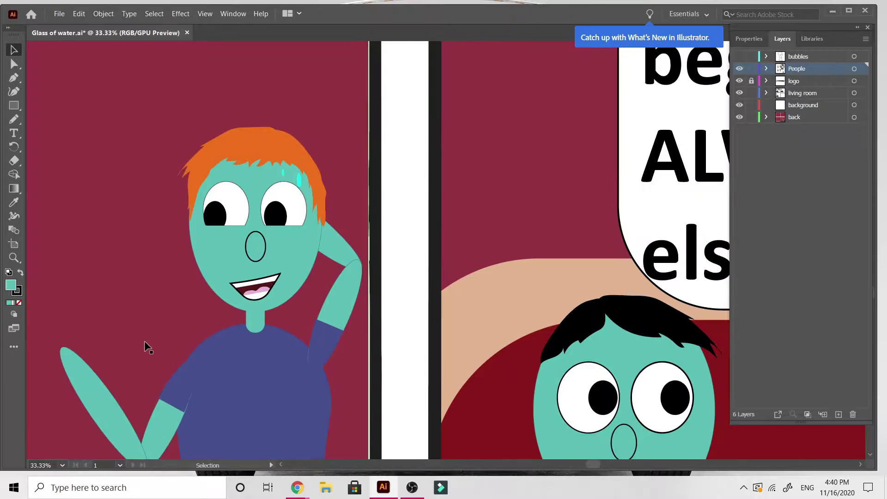
{"action": "key", "text": "ctrl+plus"}
{"action": "key", "text": "ctrl+plus"}
{"action": "scroll", "coordinate": [144, 346], "scroll_direction": "left", "scroll_amount": 4}
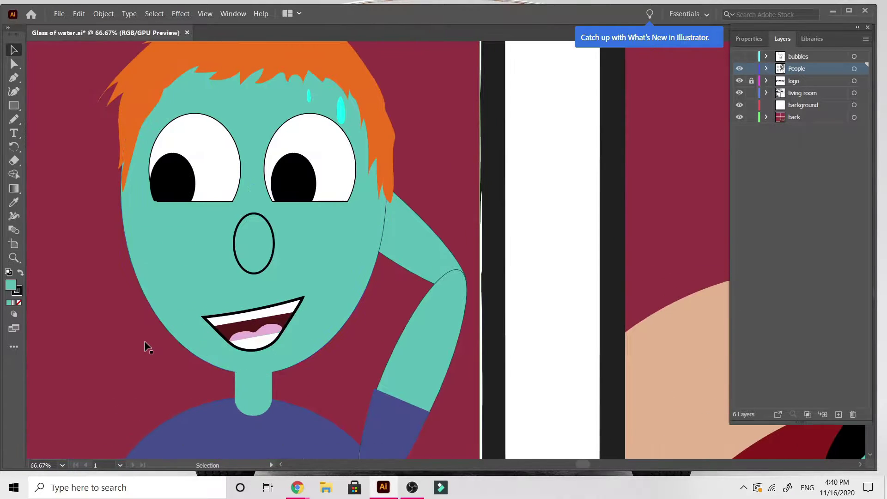
{"action": "left_click", "coordinate": [17, 119]}
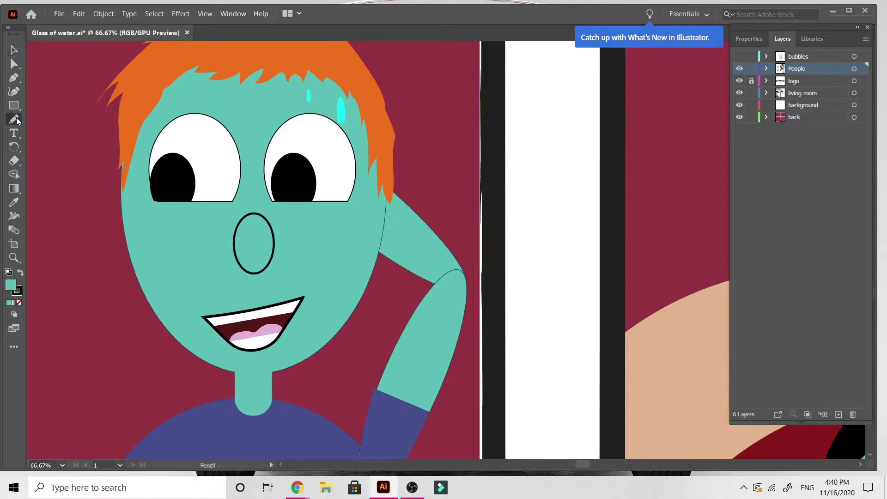
{"action": "mouse_move", "coordinate": [145, 142]}
{"action": "left_mouse_down"}
{"action": "mouse_move", "coordinate": [185, 103]}
{"action": "mouse_move", "coordinate": [214, 93]}
{"action": "left_mouse_up"}
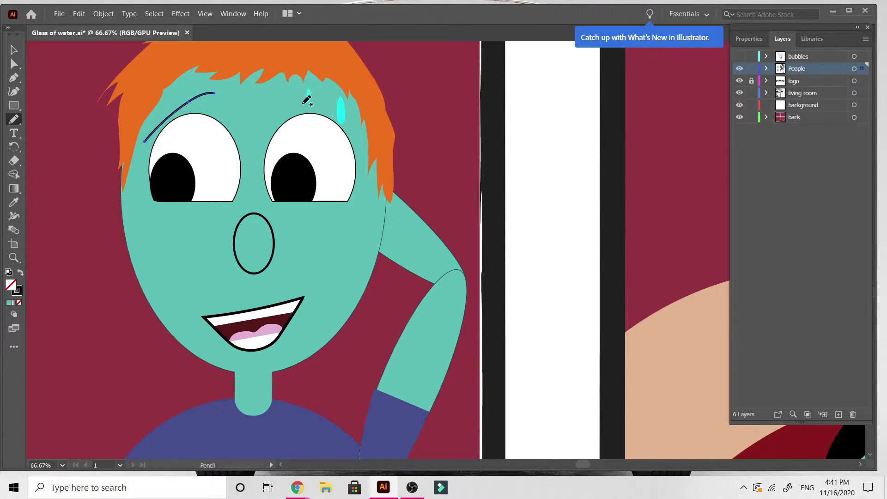
{"action": "left_click_drag", "start_coordinate": [301, 96], "coordinate": [359, 146]}
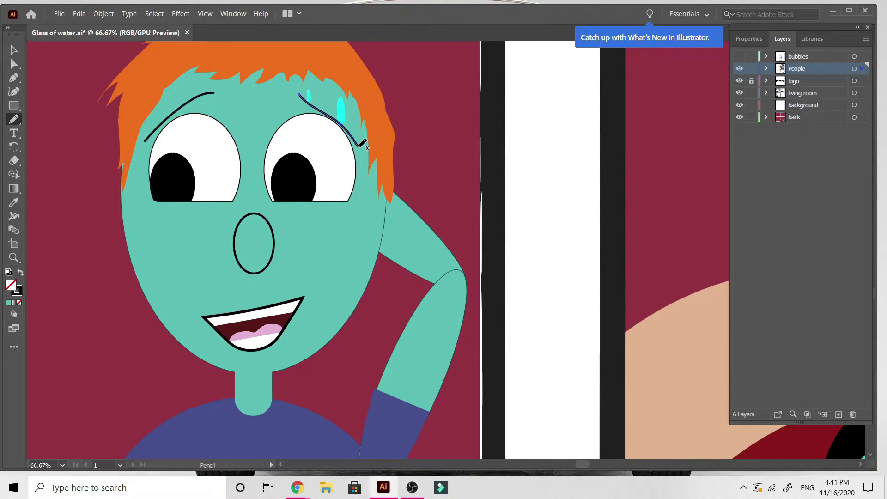
{"action": "left_click", "coordinate": [13, 49]}
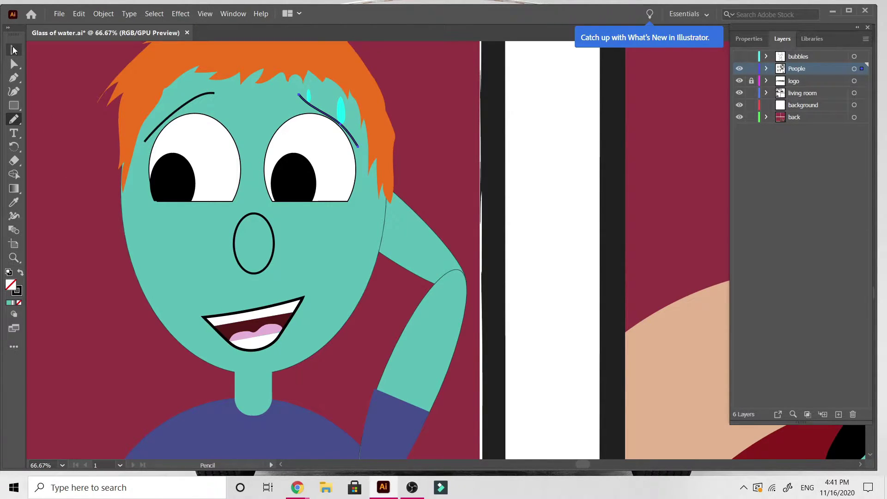
{"action": "left_click", "coordinate": [535, 114]}
Step: Duplicate the two cyan sweat drops inside the man's group and place the copies on the middle of his forehead
{"action": "left_click", "coordinate": [338, 107]}
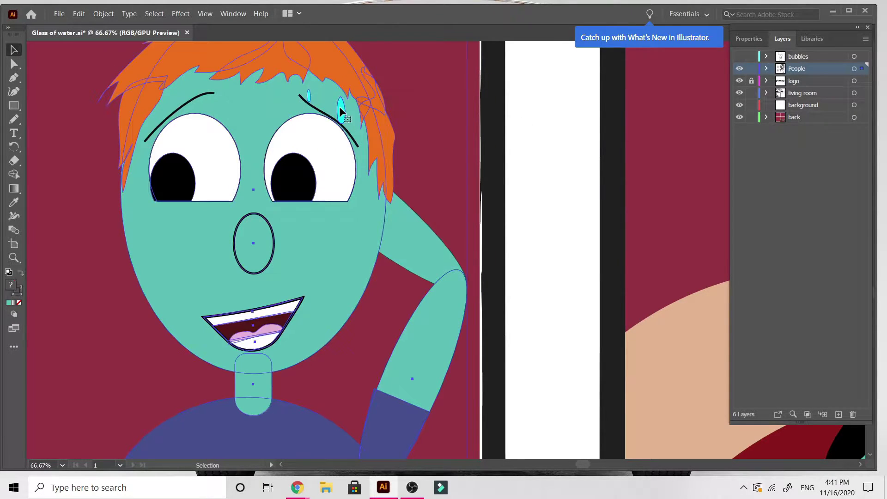
{"action": "double_click", "coordinate": [339, 112]}
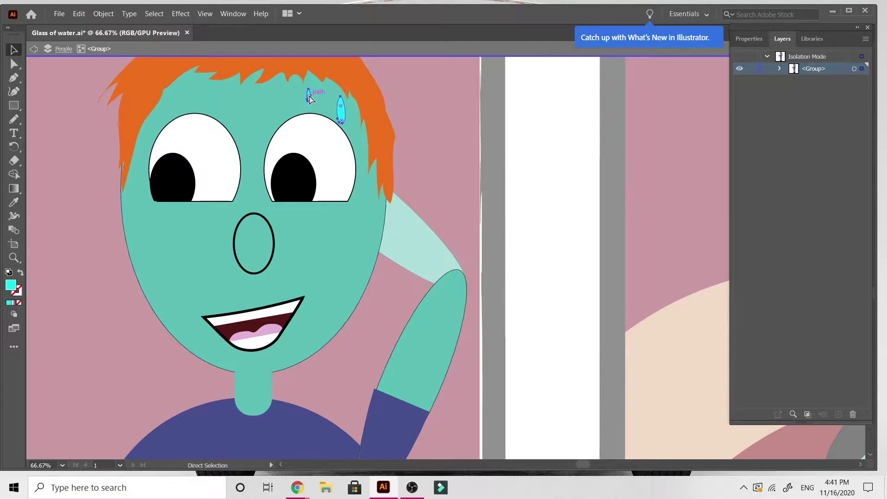
{"action": "key", "text": "ctrl+c"}
{"action": "key", "text": "ctrl+v"}
{"action": "left_click_drag", "start_coordinate": [460, 263], "coordinate": [253, 115]}
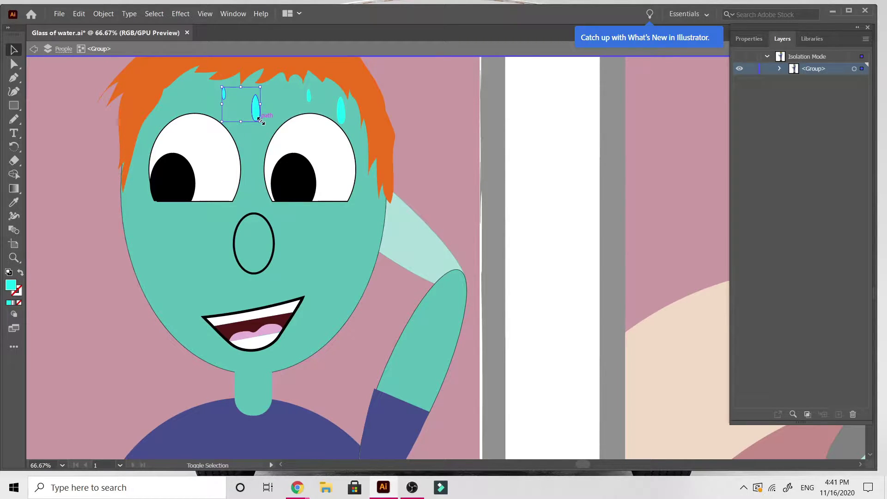
{"action": "scroll", "coordinate": [272, 175], "scroll_direction": "up", "scroll_amount": 8}
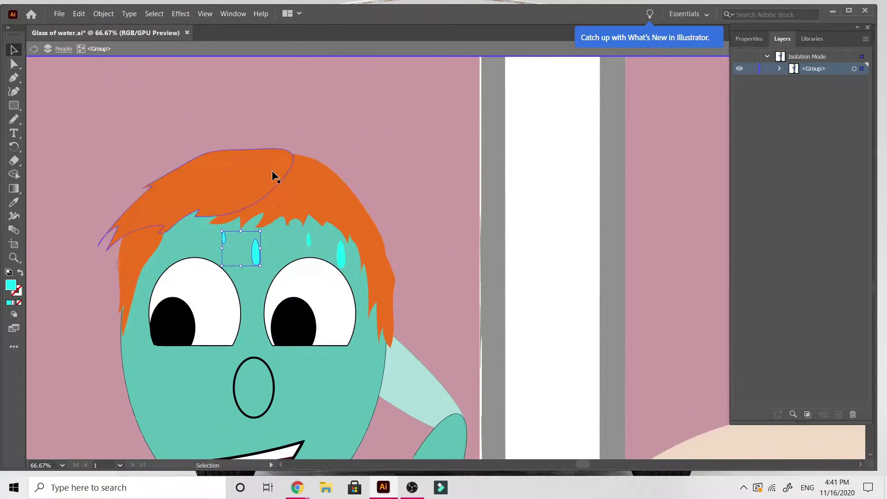
Step: Reflect the two copied sweat drops on the red-haired man's forehead across the vertical axis
{"action": "scroll", "coordinate": [271, 170], "scroll_direction": "down", "scroll_amount": 8}
{"action": "scroll", "coordinate": [271, 170], "scroll_direction": "left", "scroll_amount": 2}
{"action": "scroll", "coordinate": [271, 170], "scroll_direction": "up", "scroll_amount": 3}
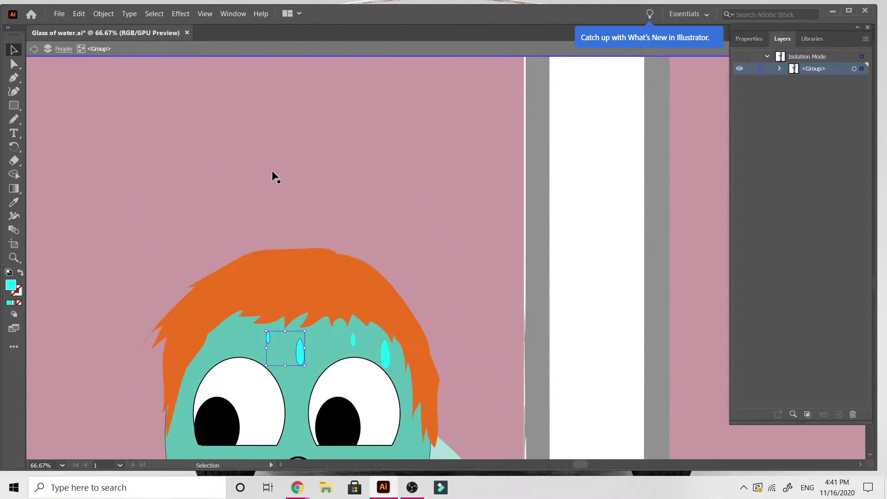
{"action": "scroll", "coordinate": [272, 170], "scroll_direction": "down", "scroll_amount": 3}
{"action": "scroll", "coordinate": [337, 401], "scroll_direction": "up", "scroll_amount": 1}
{"action": "key", "text": "ctrl+plus"}
{"action": "key", "text": "ctrl+plus"}
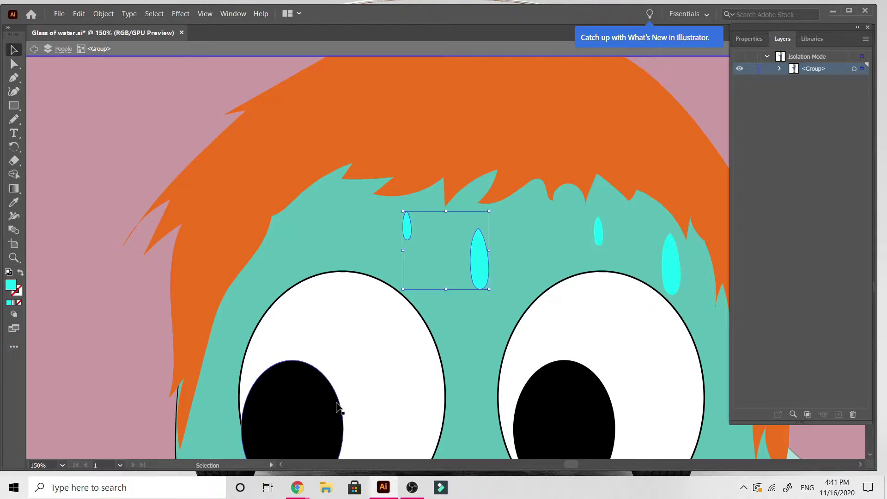
{"action": "right_click", "coordinate": [483, 265]}
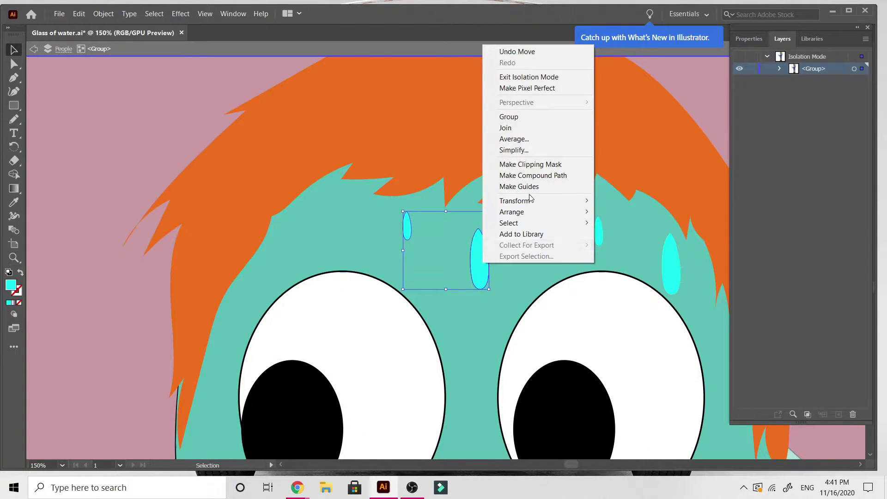
{"action": "mouse_move", "coordinate": [532, 201]}
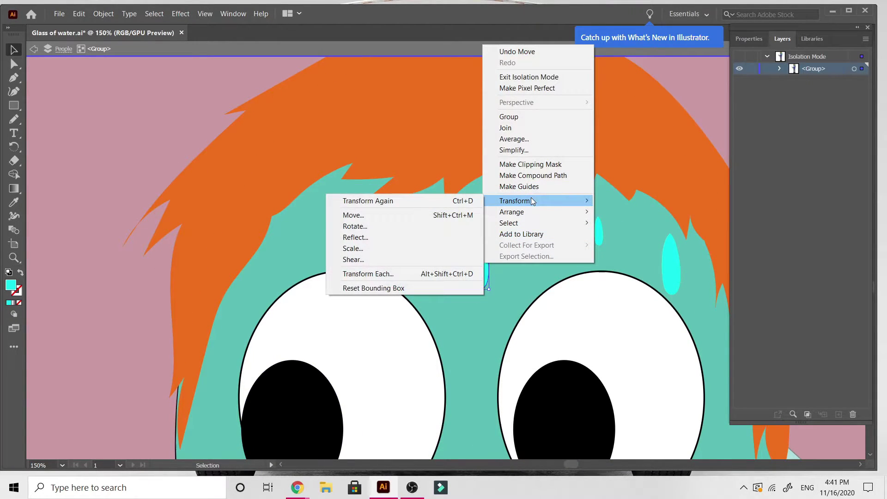
{"action": "left_click", "coordinate": [420, 237]}
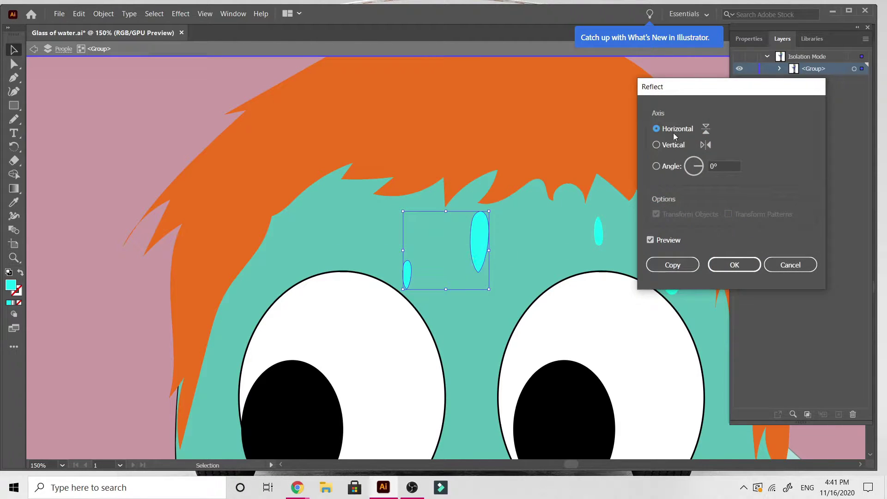
{"action": "left_click", "coordinate": [658, 145]}
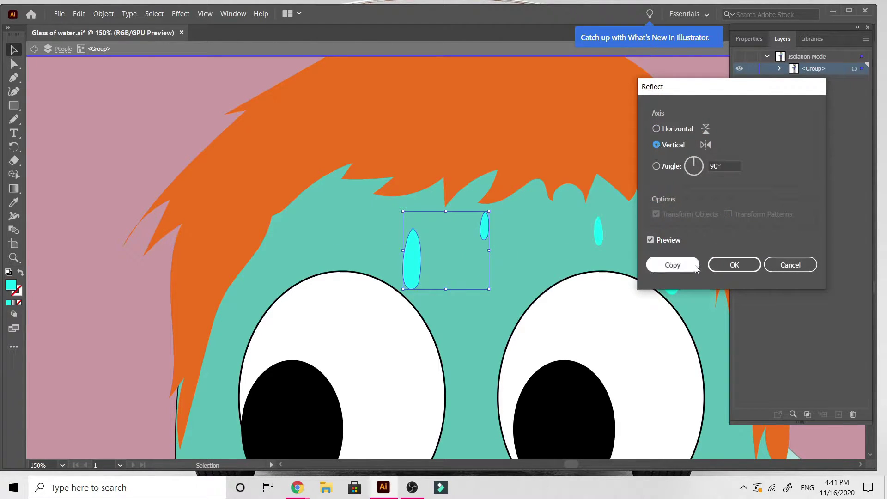
{"action": "left_click", "coordinate": [734, 265]}
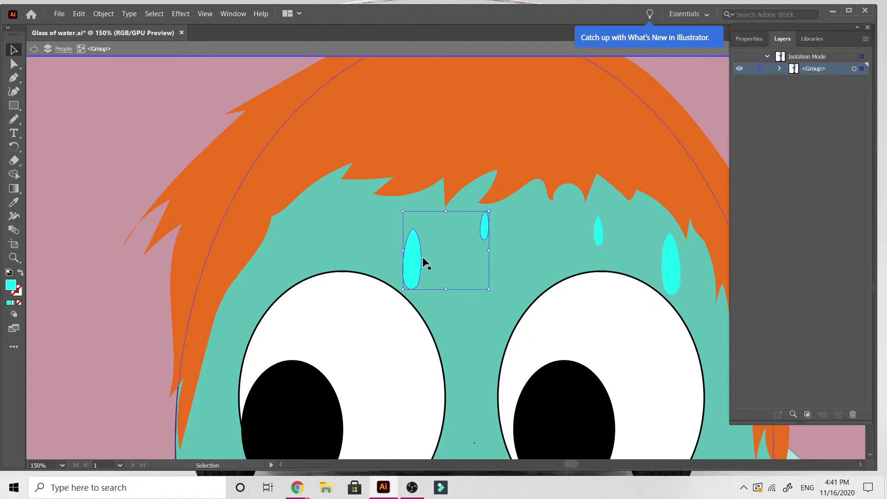
Step: Move the mirrored sweat drops to the forehead above the man's left-hand eye and leave isolation mode
{"action": "left_click_drag", "start_coordinate": [411, 260], "coordinate": [284, 249]}
{"action": "double_click", "coordinate": [421, 276]}
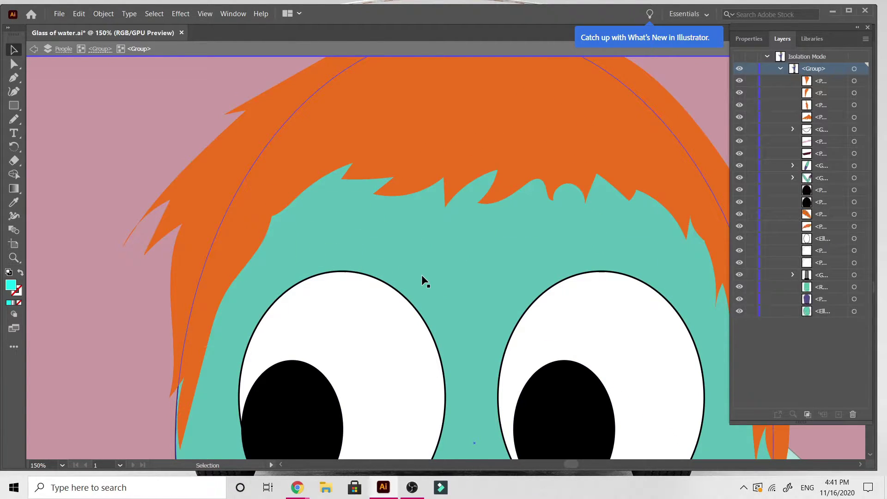
{"action": "scroll", "coordinate": [422, 276], "scroll_direction": "down", "scroll_amount": 8, "text": "alt"}
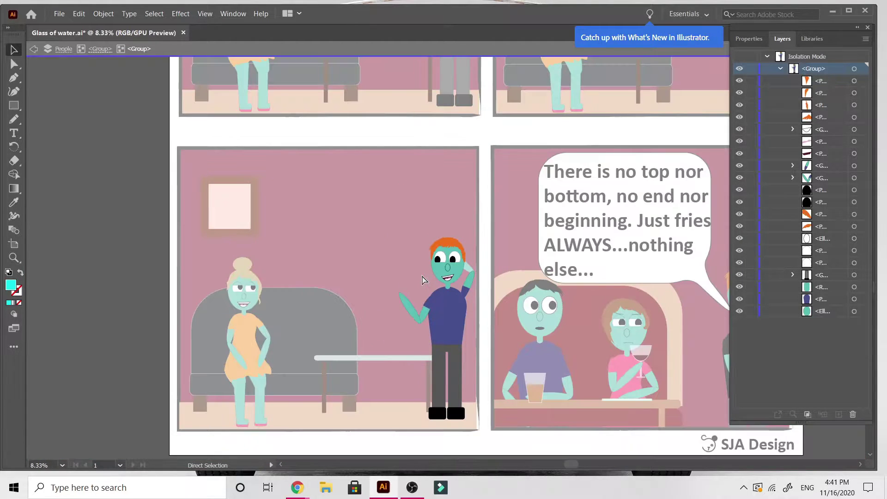
{"action": "double_click", "coordinate": [109, 280]}
{"action": "scroll", "coordinate": [110, 280], "scroll_direction": "right", "scroll_amount": 3}
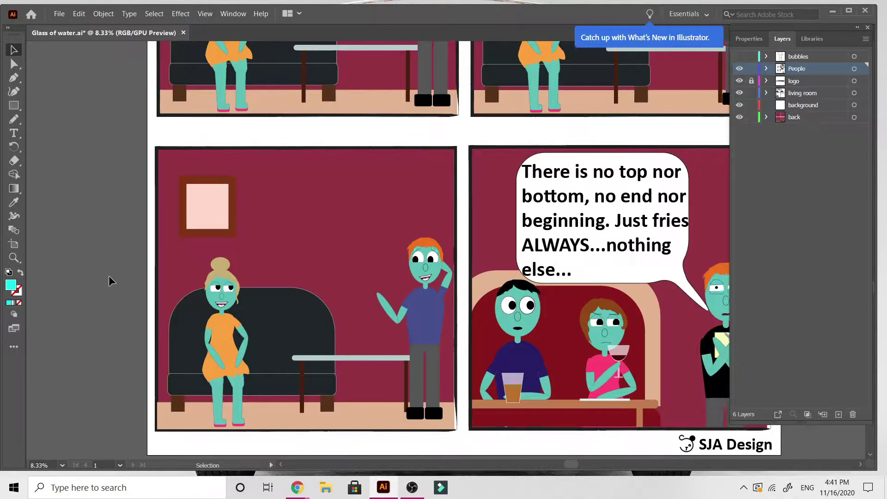
Step: Isolate the man's inner group and reshape the black mouth outline by lowering its right corner and pulling in its left corner
{"action": "key", "text": "ctrl+plus"}
{"action": "key", "text": "ctrl+plus"}
{"action": "key", "text": "ctrl+plus"}
{"action": "key", "text": "ctrl+plus"}
{"action": "key", "text": "ctrl+plus"}
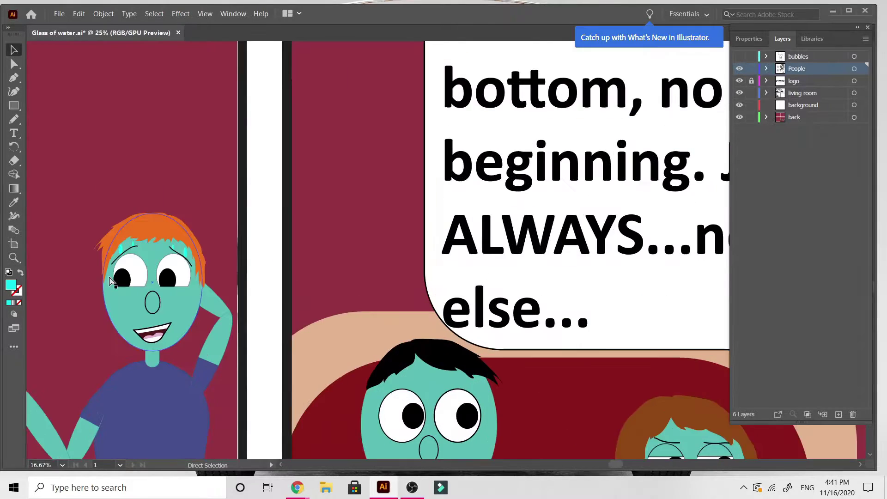
{"action": "scroll", "coordinate": [109, 276], "scroll_direction": "left", "scroll_amount": 4}
{"action": "scroll", "coordinate": [108, 275], "scroll_direction": "left", "scroll_amount": 5}
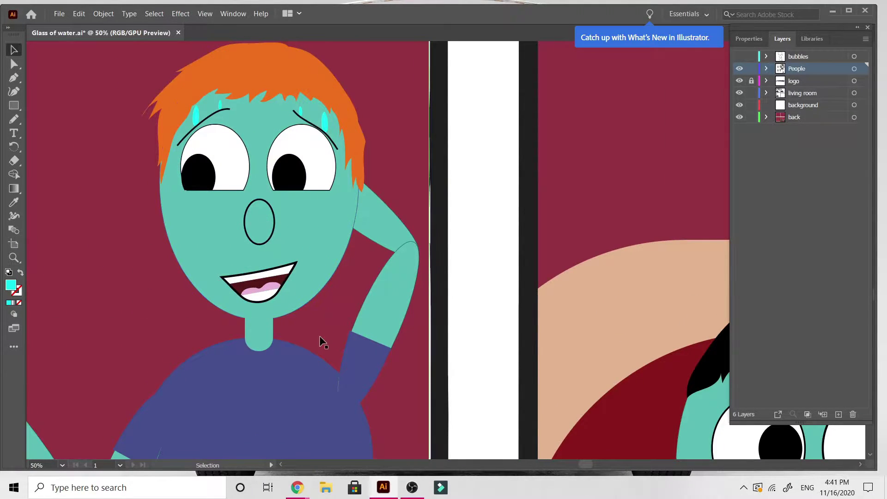
{"action": "scroll", "coordinate": [322, 341], "scroll_direction": "up", "scroll_amount": 2}
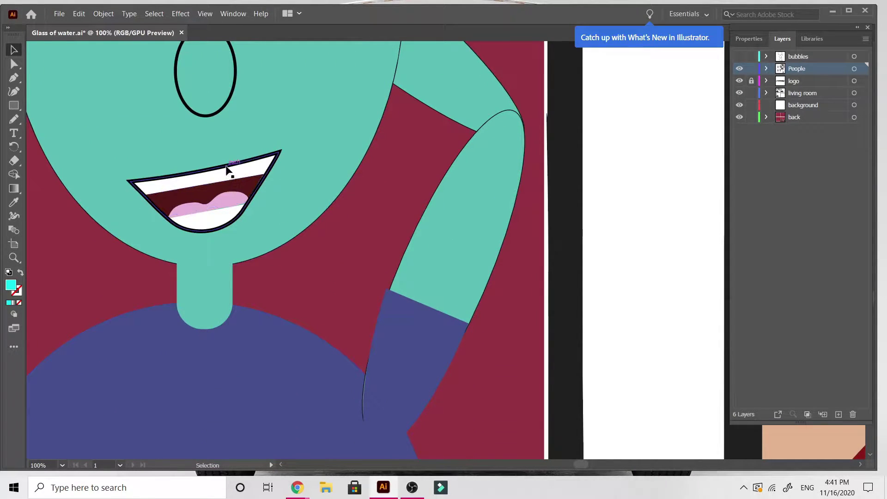
{"action": "double_click", "coordinate": [227, 169]}
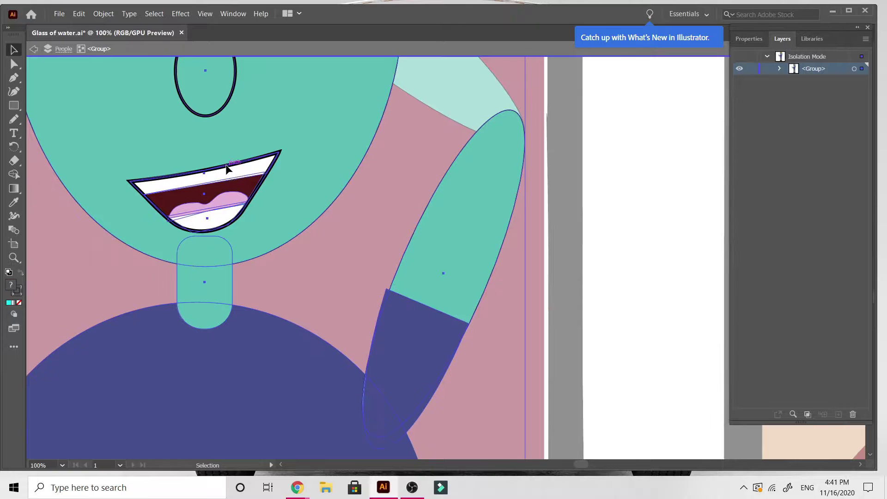
{"action": "double_click", "coordinate": [233, 169]}
{"action": "left_click", "coordinate": [233, 169]}
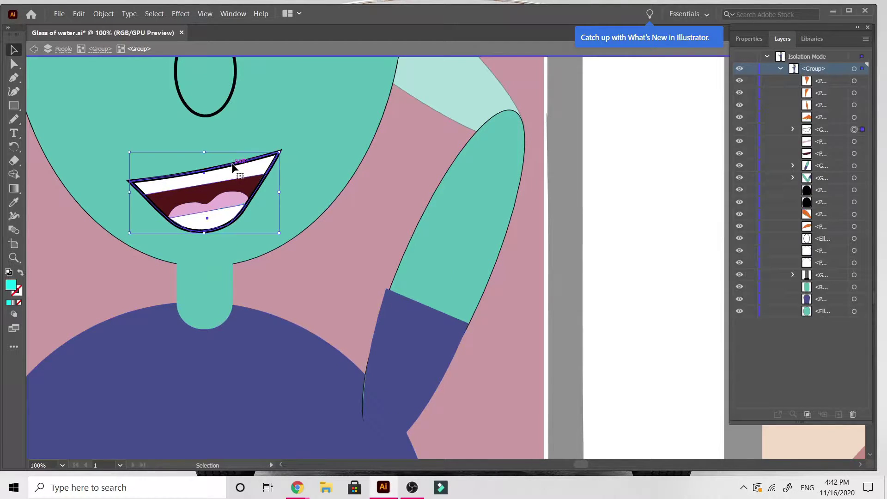
{"action": "left_click", "coordinate": [14, 64]}
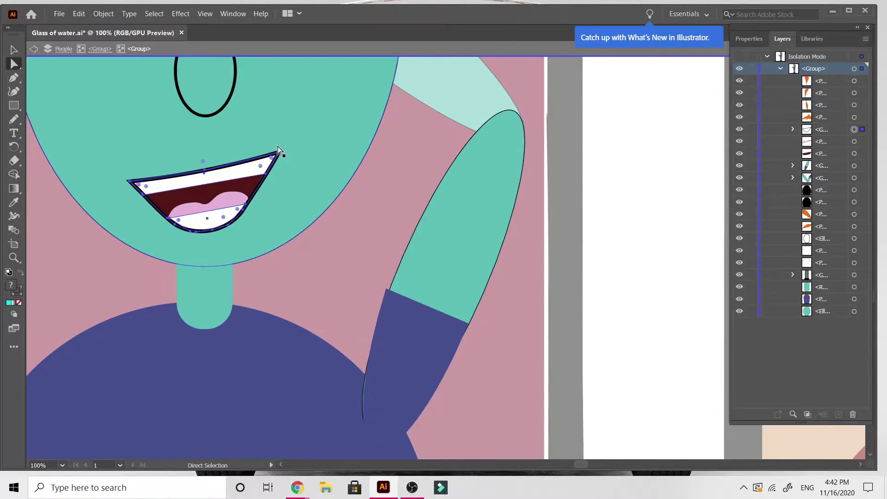
{"action": "left_click_drag", "start_coordinate": [280, 152], "coordinate": [274, 181]}
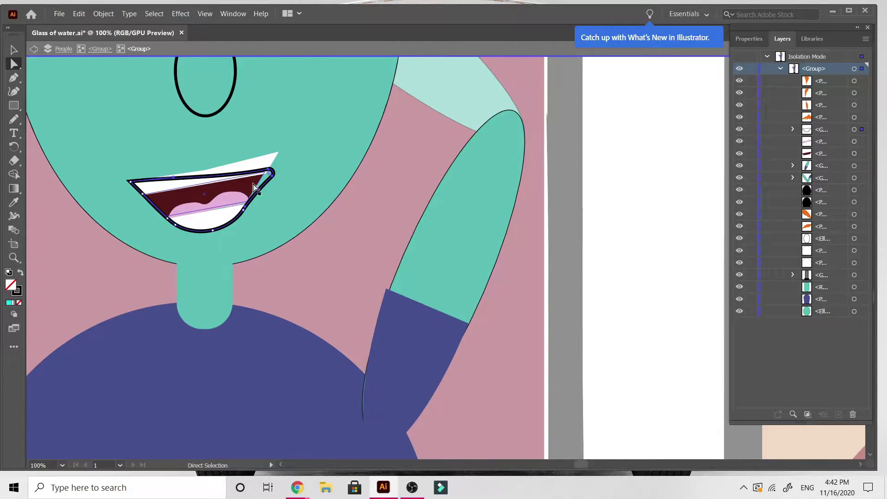
{"action": "left_click_drag", "start_coordinate": [132, 180], "coordinate": [138, 185]}
{"action": "left_click_drag", "start_coordinate": [272, 176], "coordinate": [265, 174]}
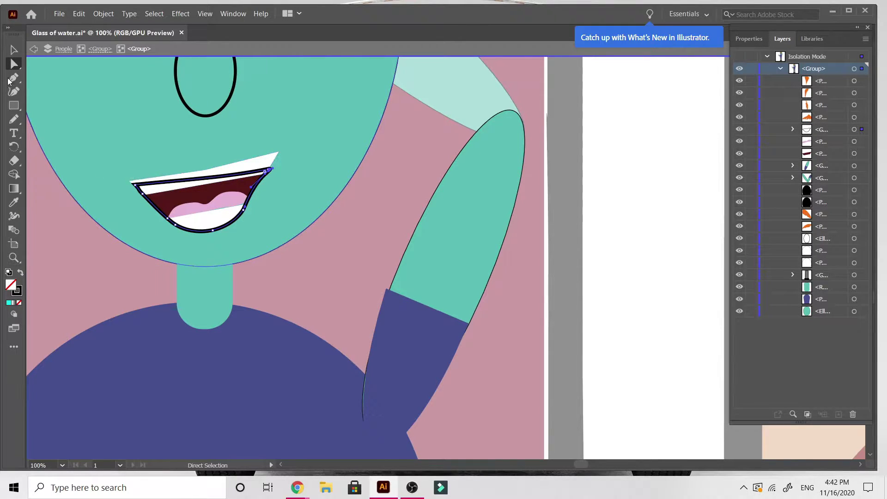
Step: Move the mouth outline and teeth group up slightly and rotate it counter-clockwise so the smile slants upward
{"action": "left_click", "coordinate": [10, 54]}
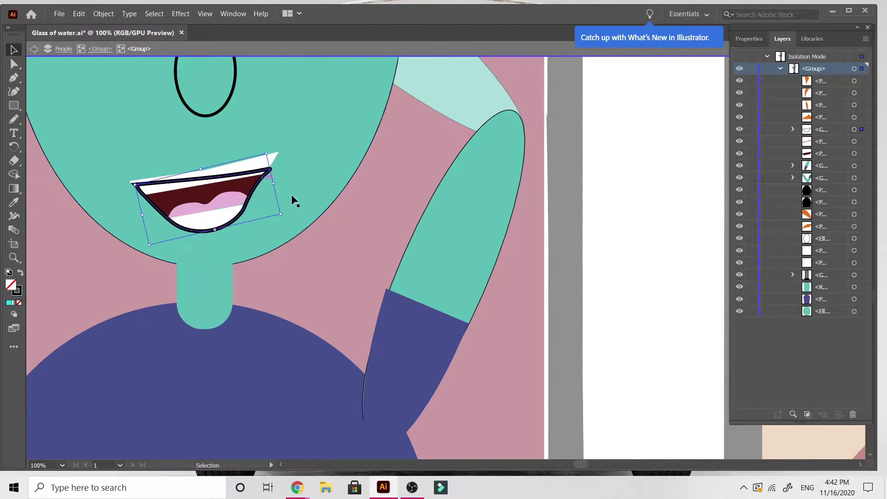
{"action": "left_click", "coordinate": [273, 162]}
{"action": "mouse_move", "coordinate": [273, 157]}
{"action": "left_mouse_down"}
{"action": "mouse_move", "coordinate": [275, 141]}
{"action": "mouse_move", "coordinate": [276, 150]}
{"action": "left_mouse_up"}
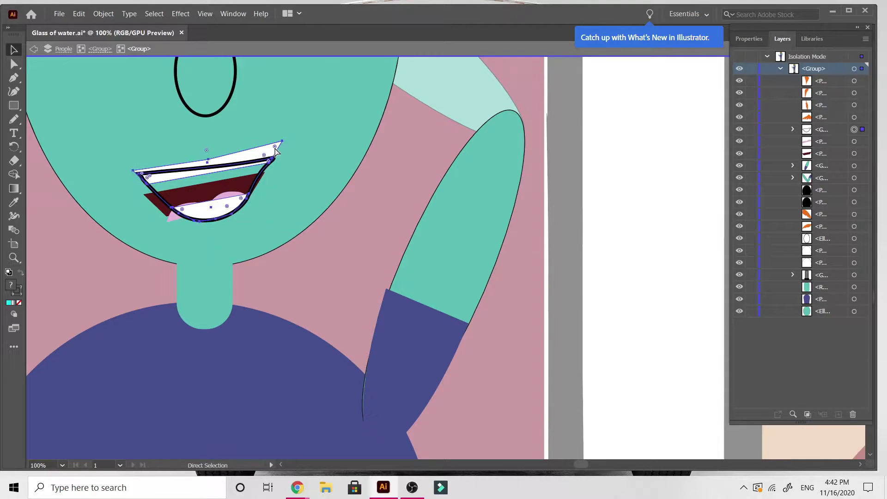
{"action": "key", "text": "ctrl+minus"}
{"action": "key", "text": "ctrl+minus"}
{"action": "key", "text": "ctrl+minus"}
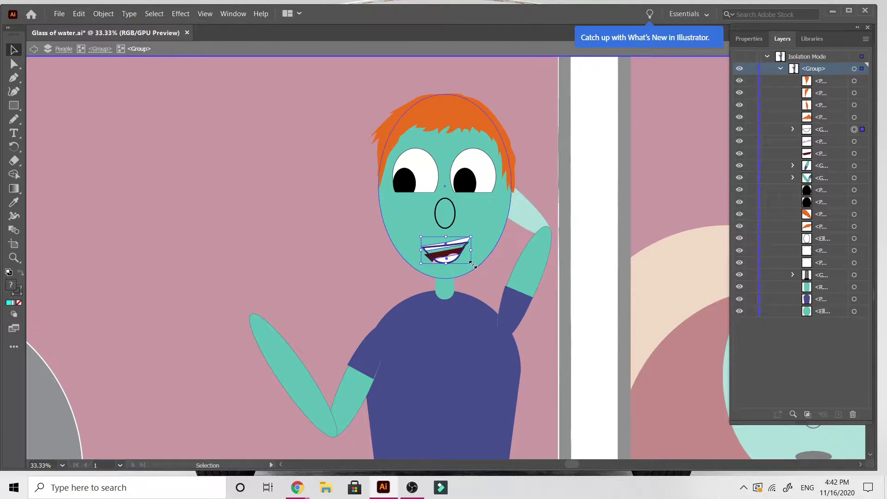
{"action": "mouse_move", "coordinate": [476, 266]}
{"action": "left_mouse_down"}
{"action": "mouse_move", "coordinate": [486, 276]}
{"action": "mouse_move", "coordinate": [472, 276]}
{"action": "left_mouse_up"}
{"action": "key", "text": "ctrl+z"}
{"action": "key", "text": "ctrl+equal"}
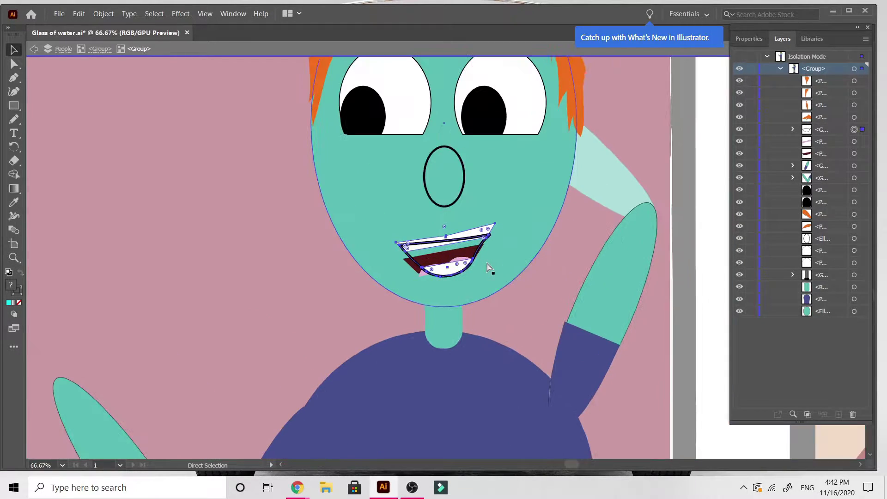
{"action": "mouse_move", "coordinate": [496, 224]}
{"action": "left_mouse_down"}
{"action": "mouse_move", "coordinate": [512, 219]}
{"action": "mouse_move", "coordinate": [494, 218]}
{"action": "left_mouse_up"}
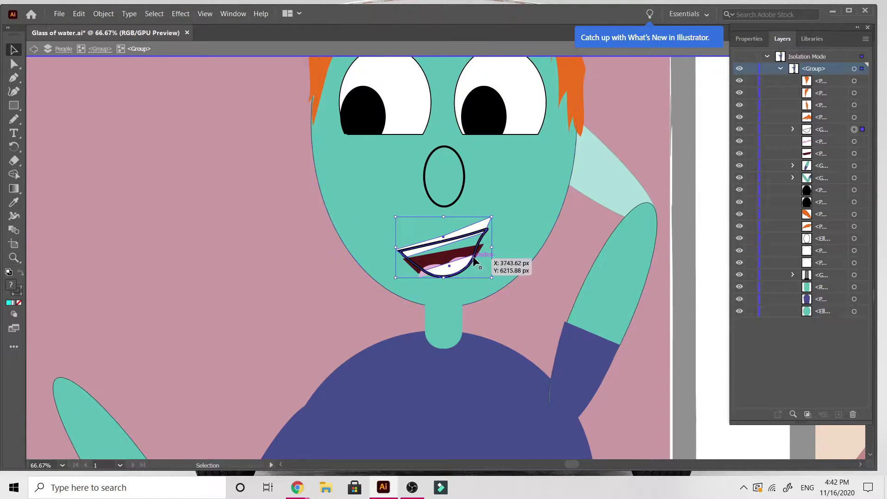
Step: Rotate the dark red mouth interior counter-clockwise and move it up inside the tilted mouth outline
{"action": "key", "text": "ctrl+equal"}
{"action": "key", "text": "ctrl+equal"}
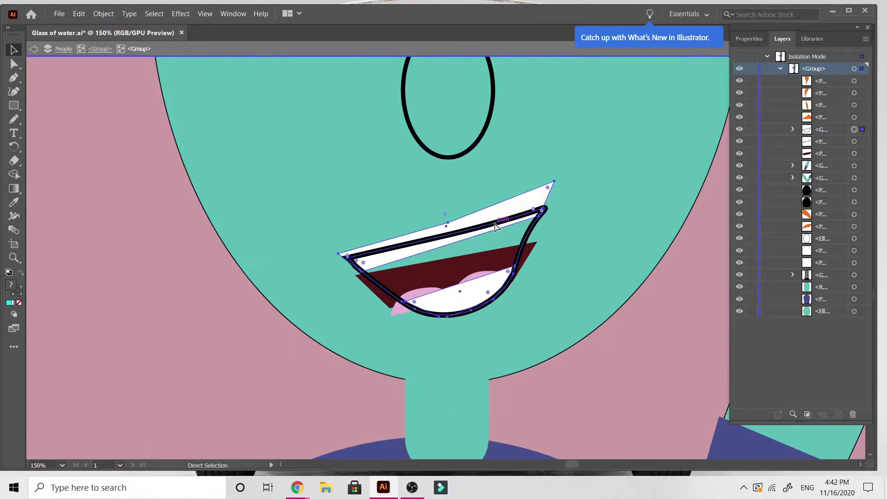
{"action": "scroll", "coordinate": [495, 222], "scroll_direction": "right", "scroll_amount": 3}
{"action": "left_click", "coordinate": [332, 263]}
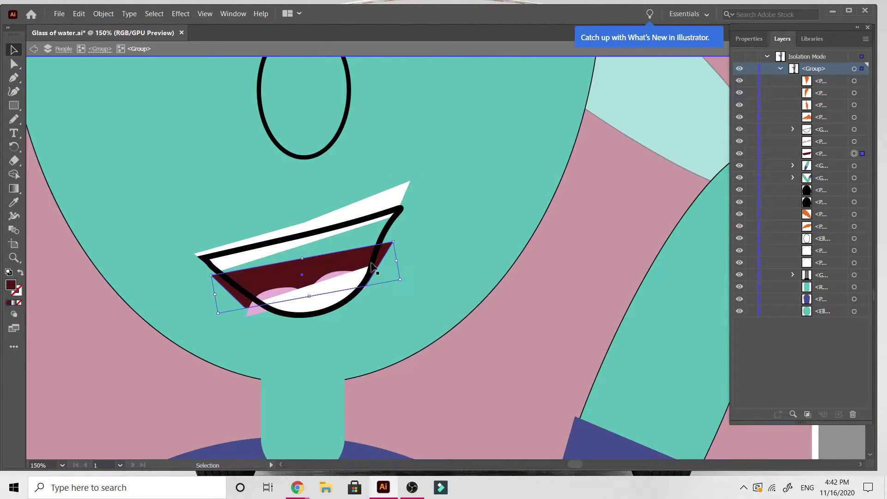
{"action": "left_click_drag", "start_coordinate": [405, 284], "coordinate": [406, 271]}
{"action": "left_click_drag", "start_coordinate": [337, 253], "coordinate": [343, 227]}
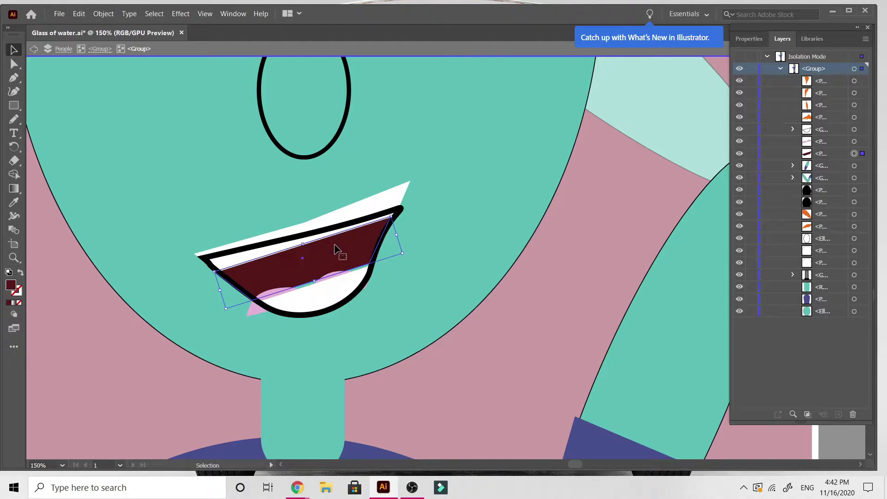
Step: Isolate the mouth group and reshape the upper teeth with Direct Selection so their anchor points fit inside the black outline
{"action": "left_click", "coordinate": [328, 290]}
{"action": "double_click", "coordinate": [363, 205]}
{"action": "left_click", "coordinate": [364, 204]}
{"action": "left_click_drag", "start_coordinate": [365, 211], "coordinate": [374, 212]}
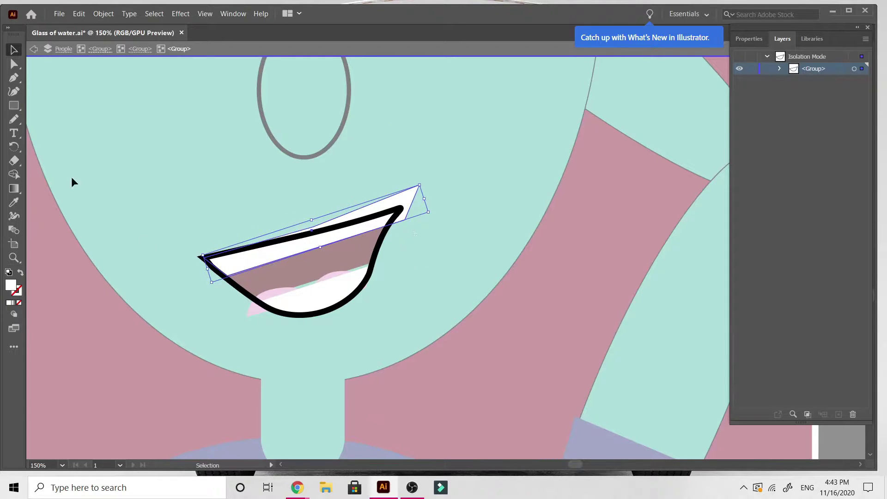
{"action": "left_click", "coordinate": [15, 65]}
{"action": "left_click_drag", "start_coordinate": [318, 218], "coordinate": [321, 224]}
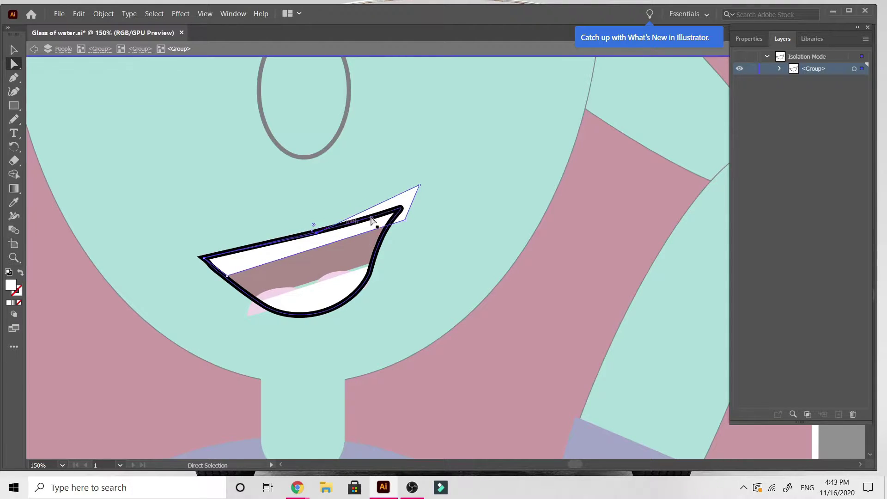
{"action": "left_click_drag", "start_coordinate": [406, 222], "coordinate": [378, 244]}
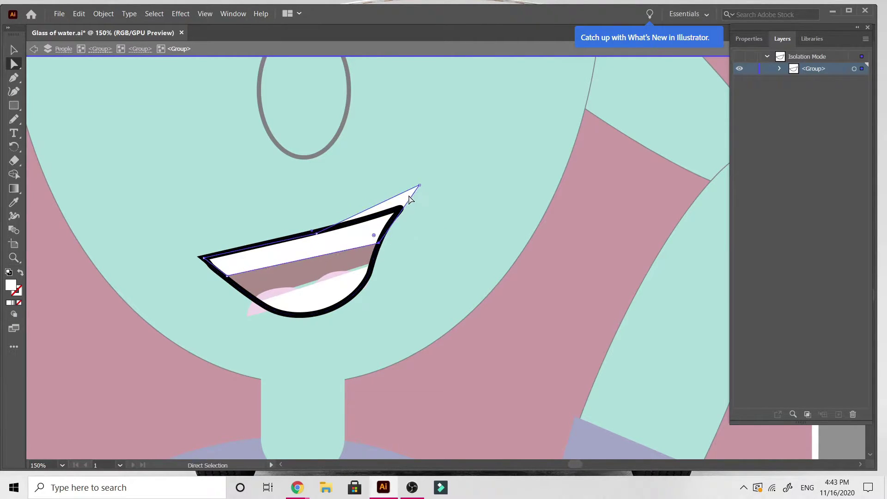
{"action": "left_click_drag", "start_coordinate": [418, 187], "coordinate": [400, 210]}
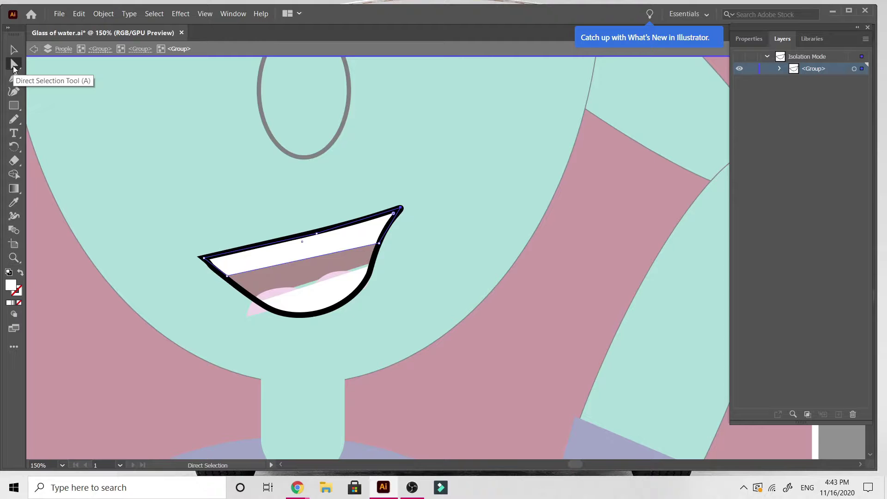
{"action": "left_click_drag", "start_coordinate": [227, 276], "coordinate": [238, 284]}
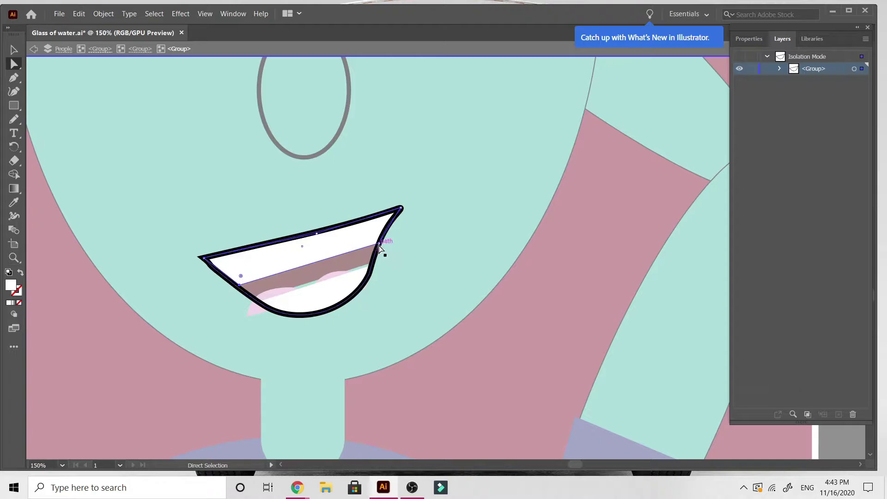
{"action": "left_click_drag", "start_coordinate": [379, 248], "coordinate": [377, 252]}
Step: Adjust the two upper corners of the lower teeth to meet the mouth outline and leave isolation mode
{"action": "left_click", "coordinate": [323, 294]}
{"action": "left_click_drag", "start_coordinate": [261, 301], "coordinate": [249, 295]}
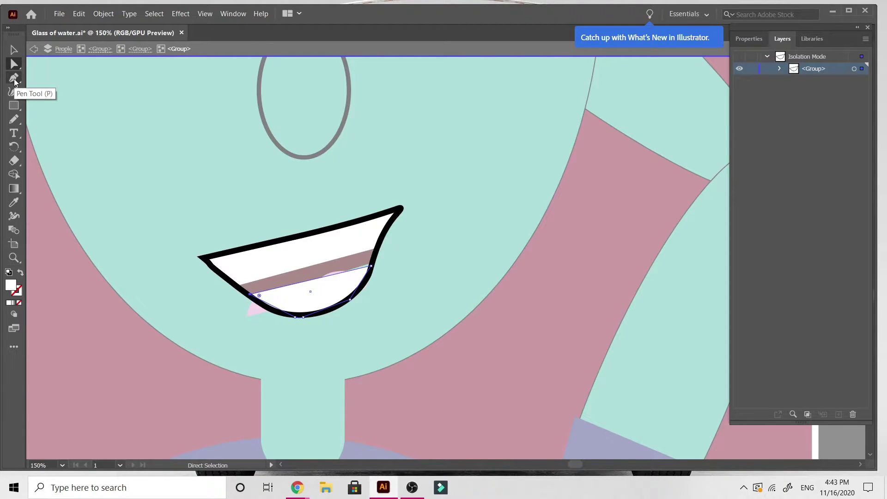
{"action": "left_click", "coordinate": [373, 267]}
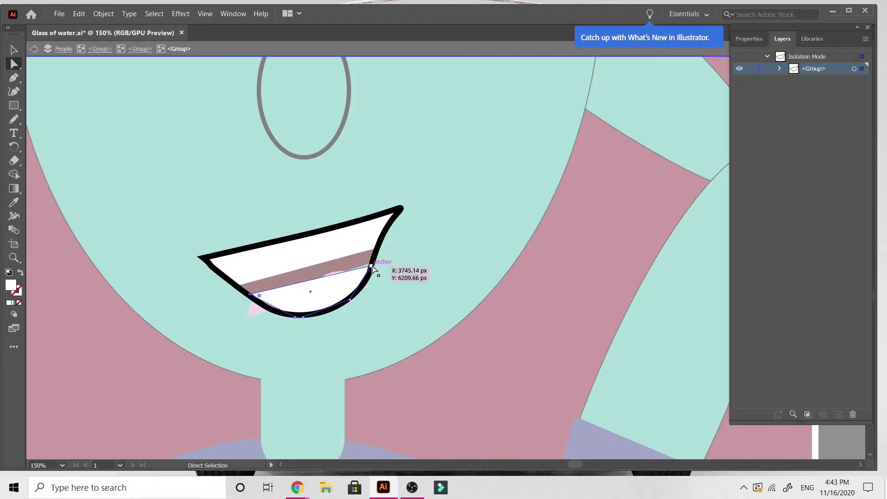
{"action": "left_click", "coordinate": [371, 266]}
{"action": "left_click_drag", "start_coordinate": [372, 266], "coordinate": [371, 259]}
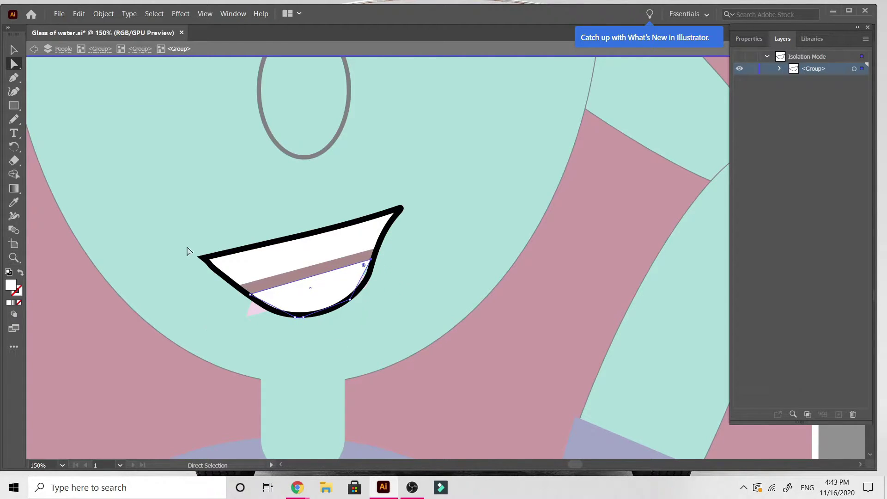
{"action": "left_click", "coordinate": [14, 50]}
{"action": "double_click", "coordinate": [103, 306]}
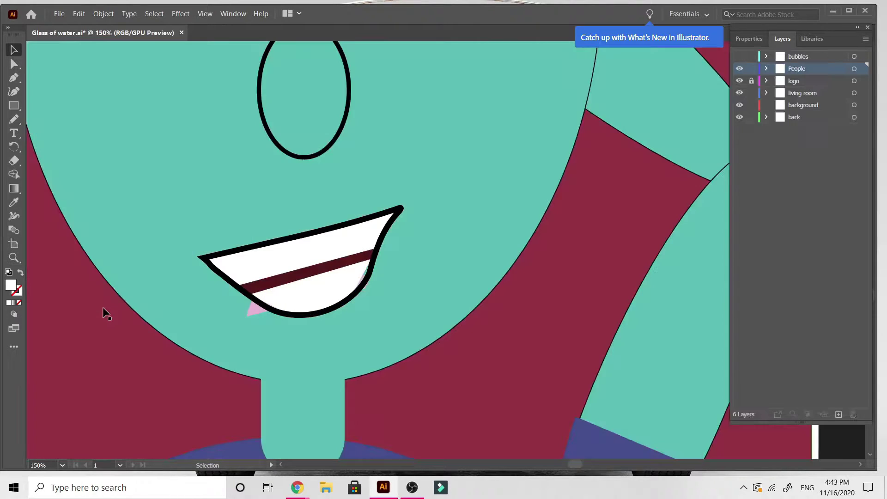
Step: Isolate the mouth group, move the pink tongue up inside the tilted mouth and pull its lower-left anchor point within the outline
{"action": "double_click", "coordinate": [252, 307]}
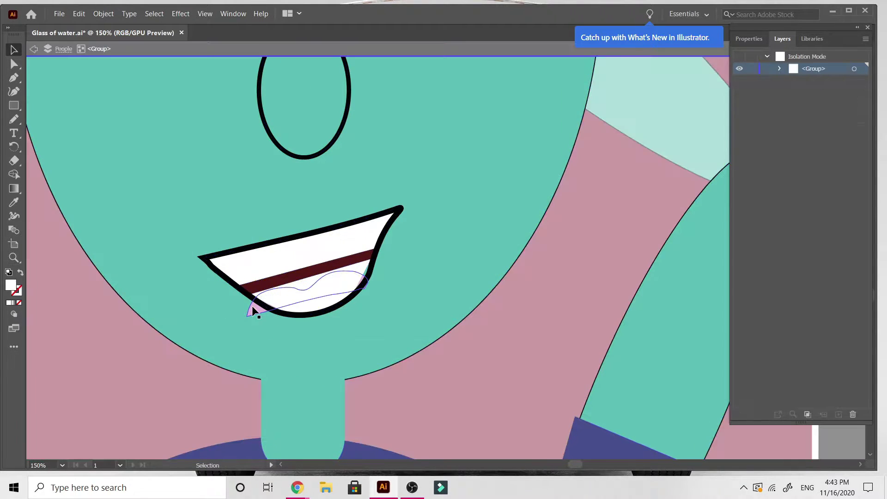
{"action": "double_click", "coordinate": [252, 309]}
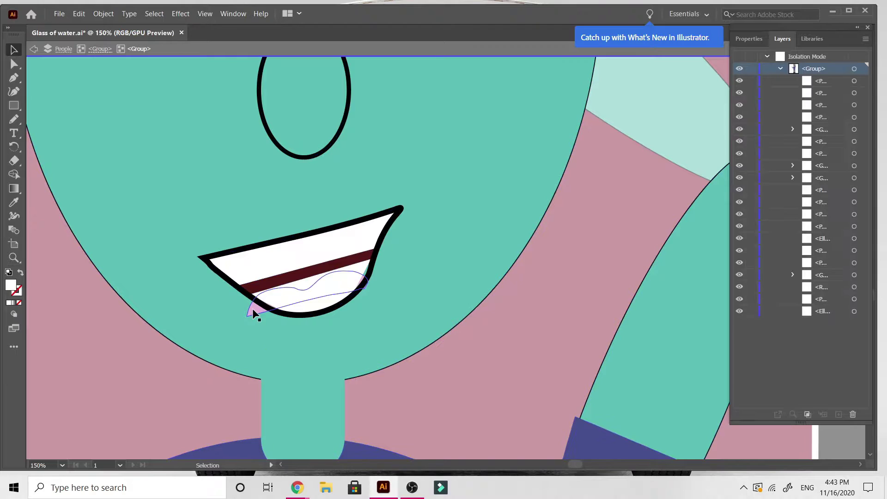
{"action": "left_click_drag", "start_coordinate": [252, 309], "coordinate": [257, 291]}
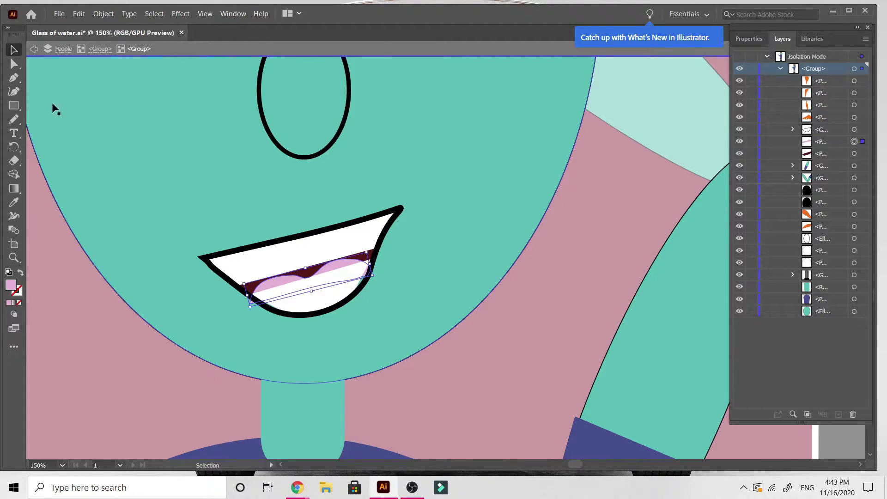
{"action": "left_click", "coordinate": [14, 63]}
{"action": "left_click", "coordinate": [249, 303]}
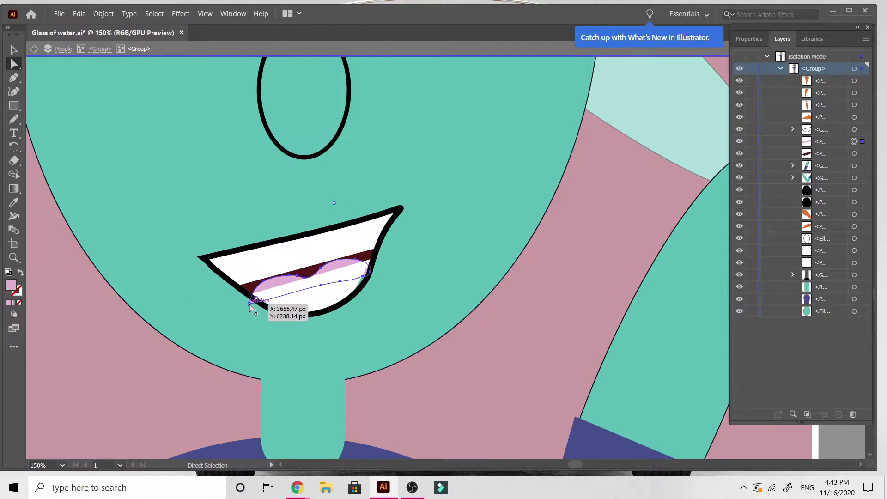
{"action": "left_click_drag", "start_coordinate": [249, 304], "coordinate": [252, 294]}
Step: Add an anchor point on the right edge of the lower teeth, move it out to the mouth outline and leave isolation mode
{"action": "left_click", "coordinate": [356, 285]}
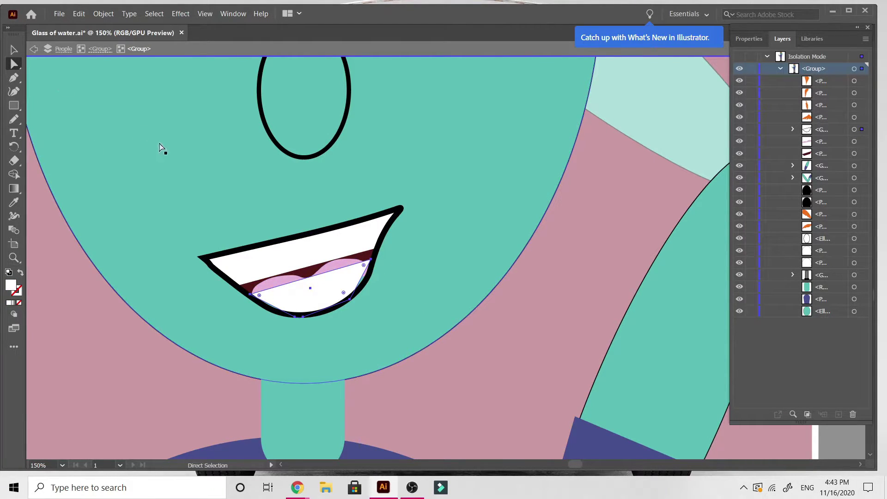
{"action": "left_click", "coordinate": [17, 78]}
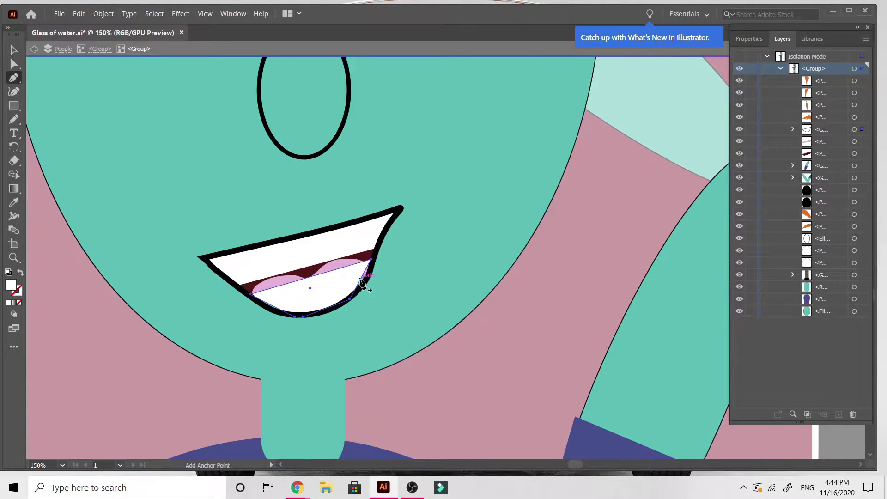
{"action": "left_click", "coordinate": [13, 64]}
{"action": "left_click", "coordinate": [361, 280]}
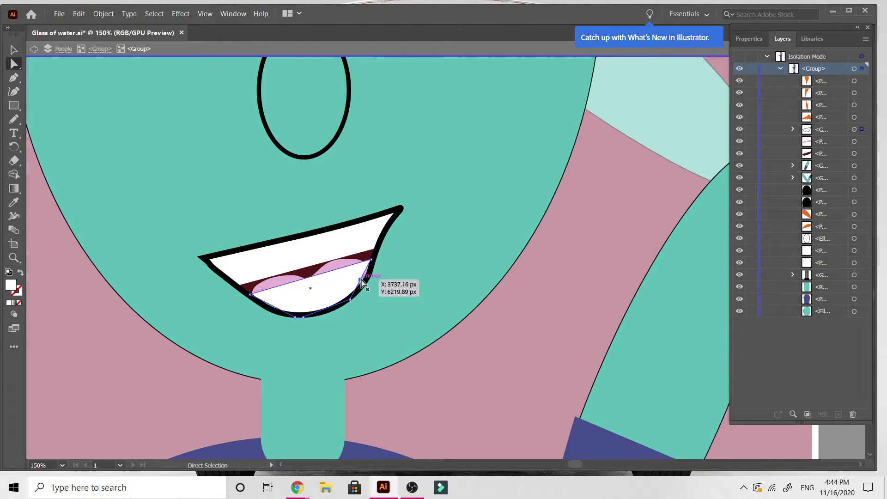
{"action": "left_click_drag", "start_coordinate": [362, 281], "coordinate": [368, 282]}
{"action": "left_click", "coordinate": [13, 49]}
{"action": "double_click", "coordinate": [145, 411]}
Step: Examine the reshaped mouth at panel scale and compare the third panel with the fourth
{"action": "key", "text": "ctrl+minus"}
{"action": "key", "text": "ctrl+minus"}
{"action": "key", "text": "ctrl+minus"}
{"action": "key", "text": "ctrl+minus"}
{"action": "key", "text": "ctrl+minus"}
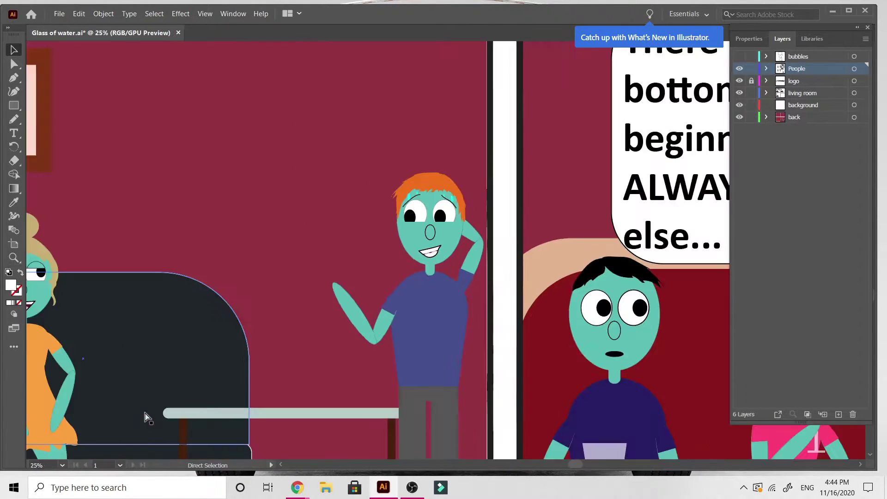
{"action": "key", "text": "ctrl+minus"}
{"action": "key", "text": "ctrl+minus"}
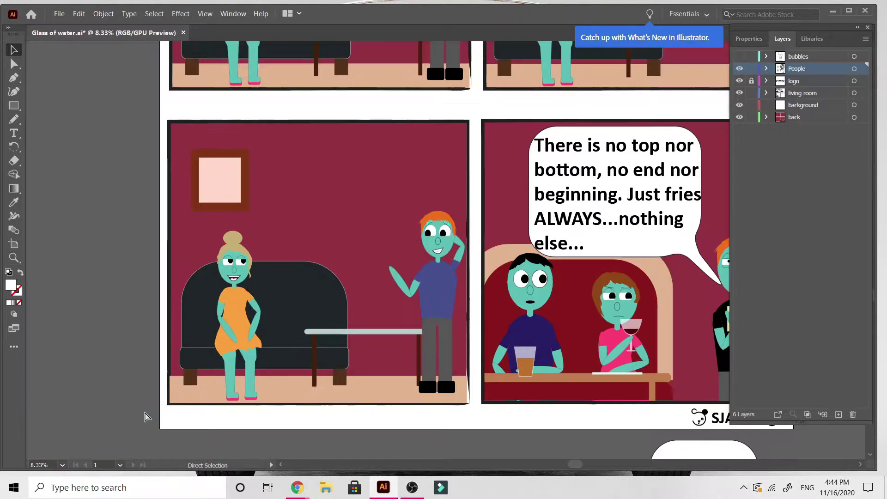
{"action": "scroll", "coordinate": [144, 412], "scroll_direction": "right", "scroll_amount": 3}
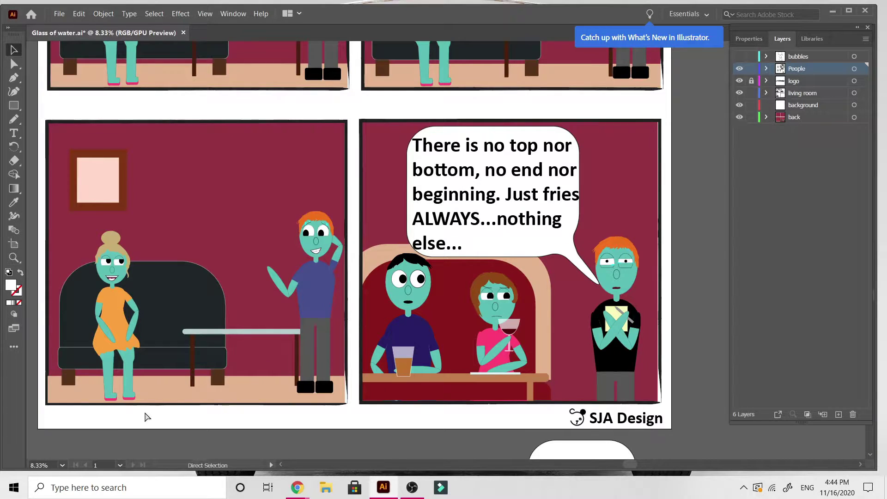
Step: Draw a freehand sweat patch with the Pencil under the red-haired man's raised arm and sample the shirt's blue as its fill
{"action": "key", "text": "ctrl+plus"}
{"action": "key", "text": "ctrl+plus"}
{"action": "key", "text": "ctrl+plus"}
{"action": "key", "text": "ctrl+plus"}
{"action": "scroll", "coordinate": [145, 417], "scroll_direction": "left", "scroll_amount": 9}
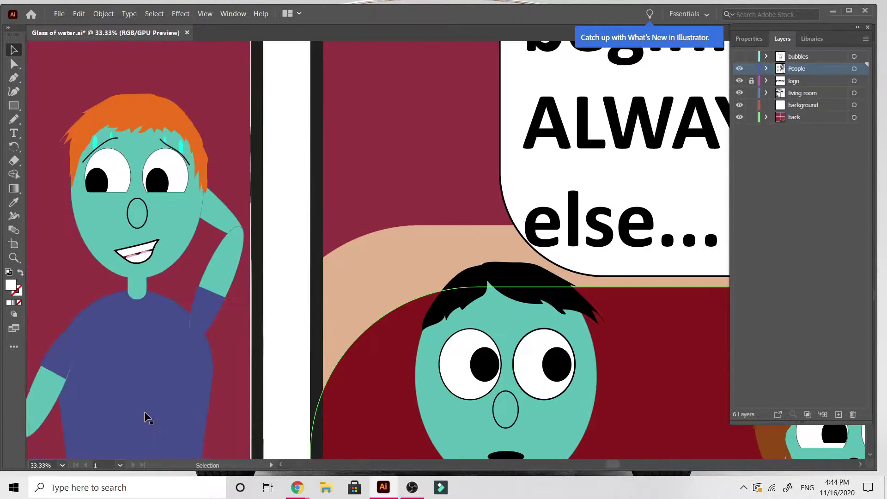
{"action": "key", "text": "ctrl+plus"}
{"action": "key", "text": "ctrl+plus"}
{"action": "key", "text": "ctrl+plus"}
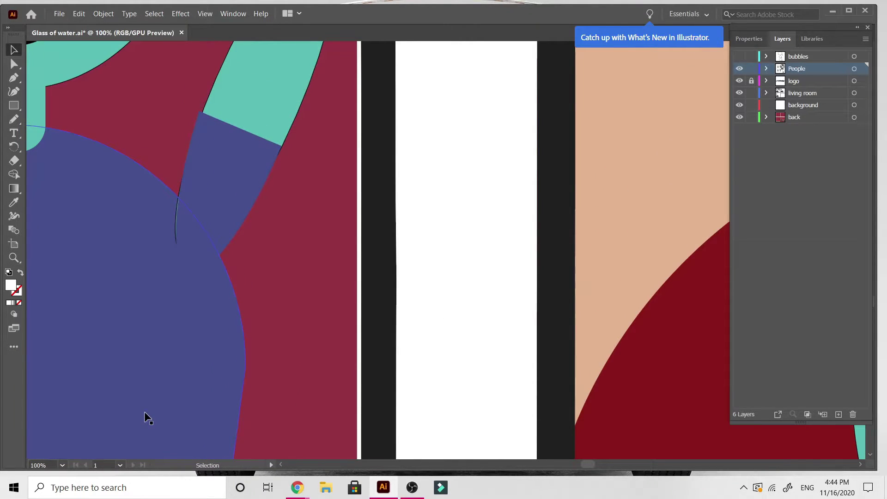
{"action": "scroll", "coordinate": [92, 248], "scroll_direction": "left", "scroll_amount": 3}
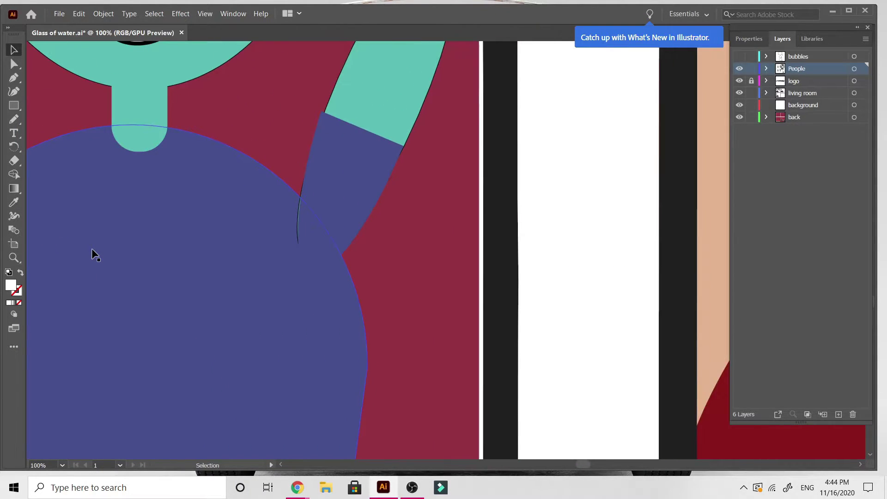
{"action": "left_click", "coordinate": [15, 119]}
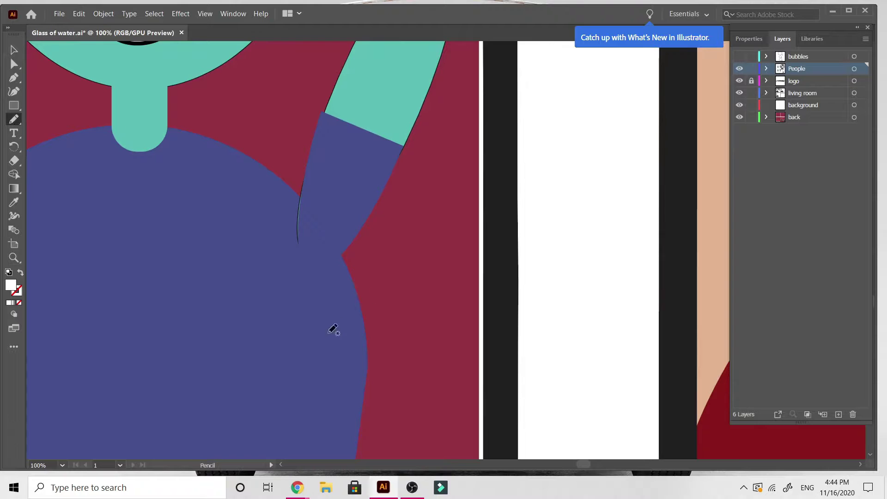
{"action": "mouse_move", "coordinate": [334, 237]}
{"action": "left_mouse_down"}
{"action": "mouse_move", "coordinate": [339, 227]}
{"action": "mouse_move", "coordinate": [305, 247]}
{"action": "mouse_move", "coordinate": [306, 293]}
{"action": "mouse_move", "coordinate": [329, 315]}
{"action": "mouse_move", "coordinate": [345, 297]}
{"action": "mouse_move", "coordinate": [346, 237]}
{"action": "mouse_move", "coordinate": [345, 222]}
{"action": "mouse_move", "coordinate": [332, 229]}
{"action": "left_mouse_up"}
{"action": "left_click", "coordinate": [14, 202]}
{"action": "left_click", "coordinate": [269, 241]}
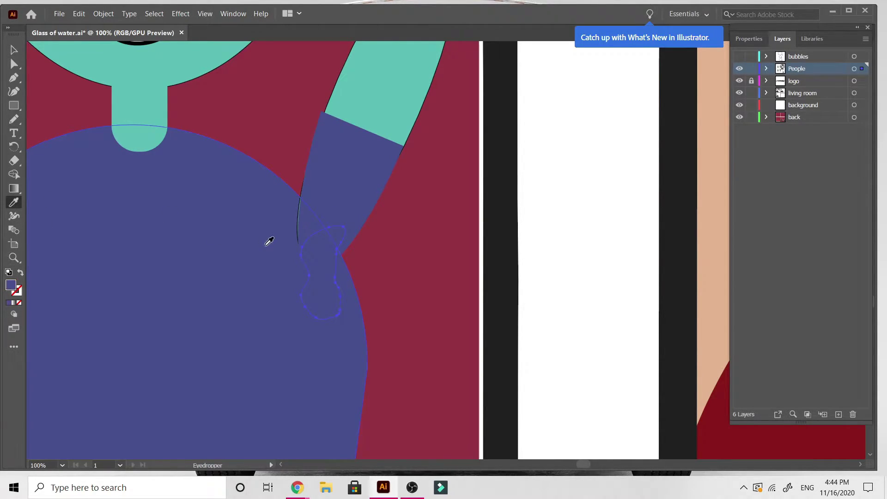
Step: Darken the sweat patch's fill to the navy shade 2d335b
{"action": "double_click", "coordinate": [10, 285]}
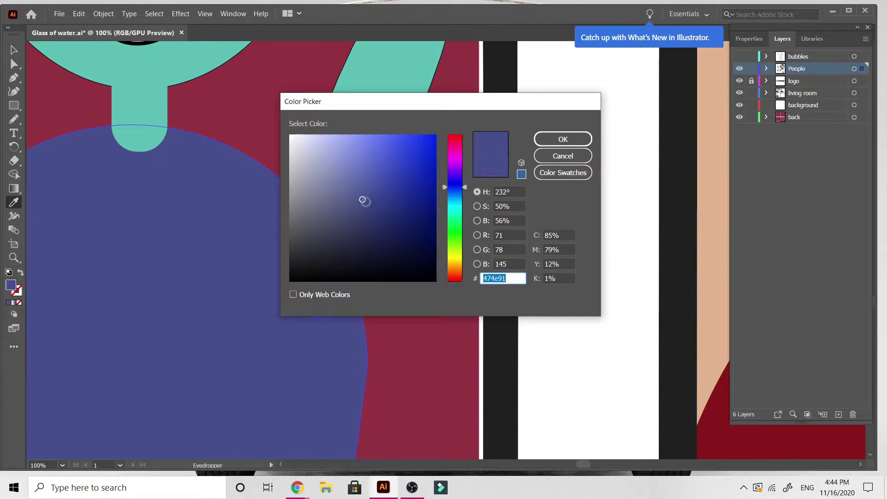
{"action": "left_click_drag", "start_coordinate": [364, 209], "coordinate": [365, 229]}
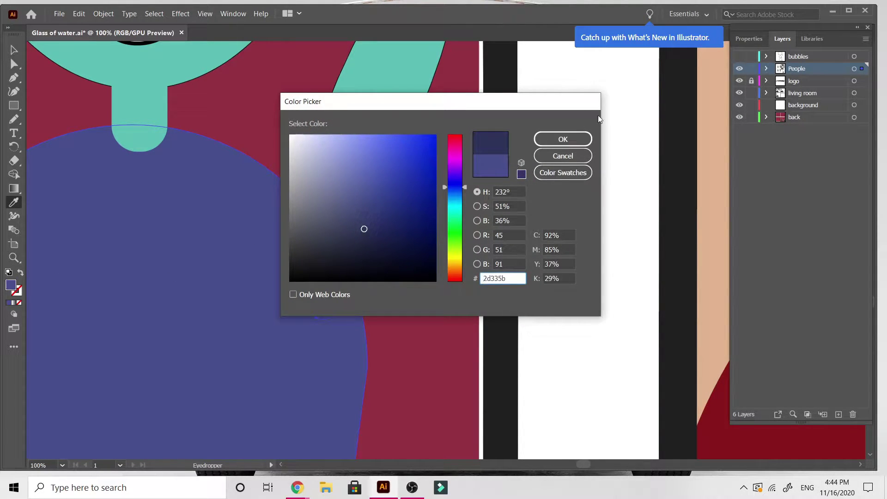
{"action": "left_click", "coordinate": [559, 140]}
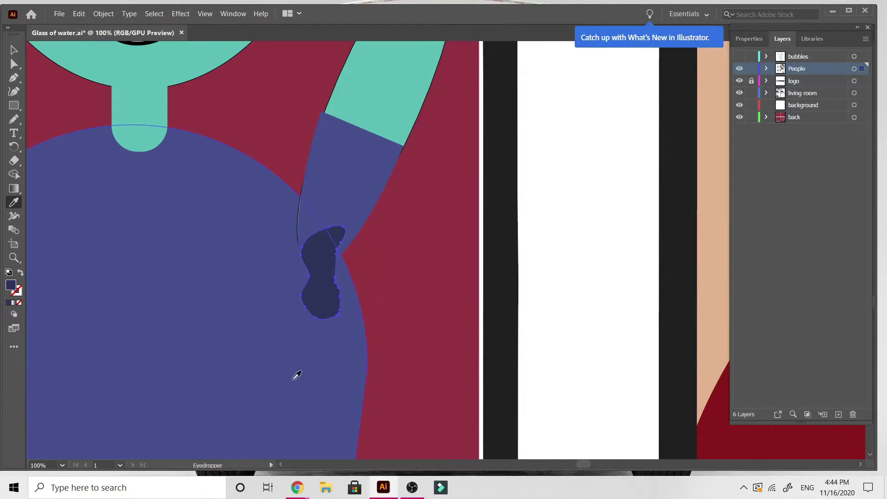
Step: Deselect the dark sweat patch and examine how it looks within the whole third panel
{"action": "key", "text": "ctrl+minus"}
{"action": "key", "text": "ctrl+minus"}
{"action": "key", "text": "ctrl+minus"}
{"action": "key", "text": "ctrl+minus"}
{"action": "key", "text": "ctrl+minus"}
{"action": "key", "text": "ctrl+minus"}
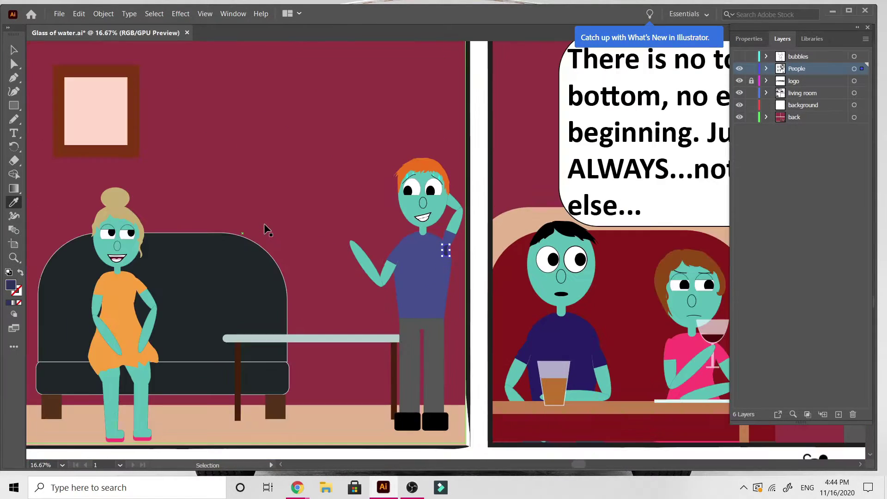
{"action": "left_click", "coordinate": [14, 49]}
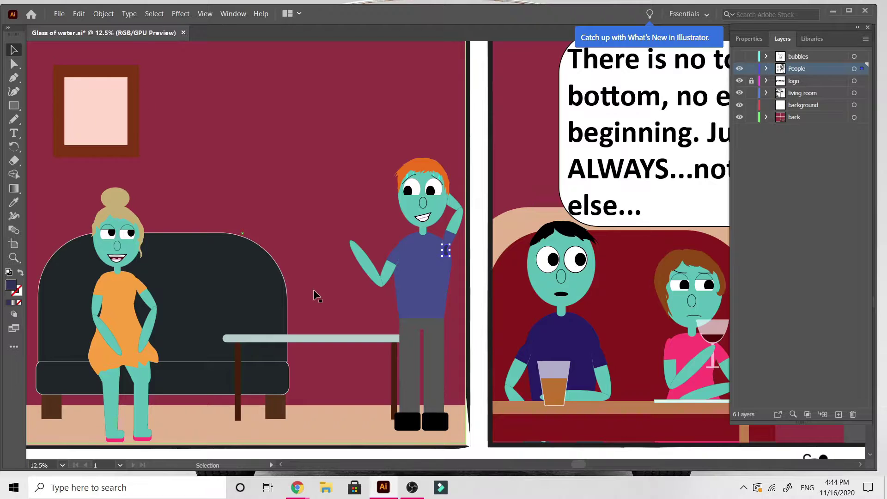
{"action": "scroll", "coordinate": [313, 289], "scroll_direction": "left", "scroll_amount": 5}
{"action": "scroll", "coordinate": [157, 322], "scroll_direction": "right", "scroll_amount": 5}
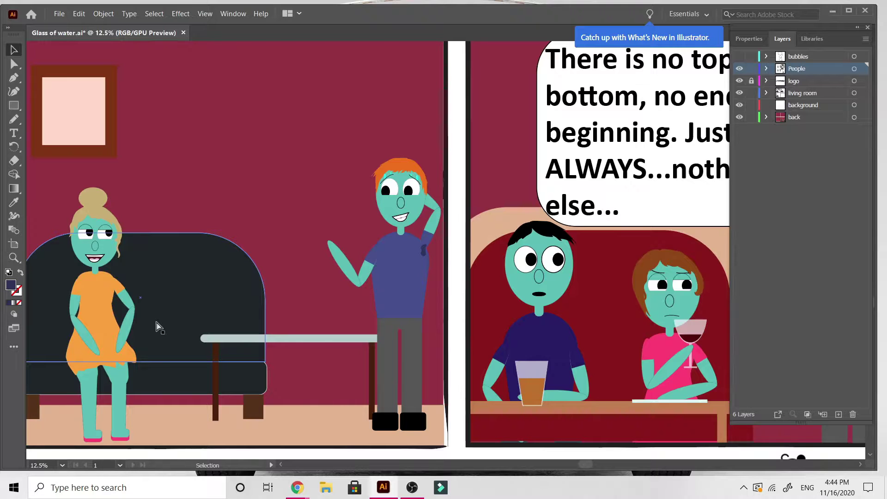
Step: Draw a smaller freehand sweat patch at the lowered arm's armpit and fill it with the colour sampled from the first patch
{"action": "key", "text": "ctrl+plus"}
{"action": "key", "text": "ctrl+plus"}
{"action": "key", "text": "ctrl+plus"}
{"action": "key", "text": "ctrl+plus"}
{"action": "key", "text": "ctrl+plus"}
{"action": "key", "text": "ctrl+plus"}
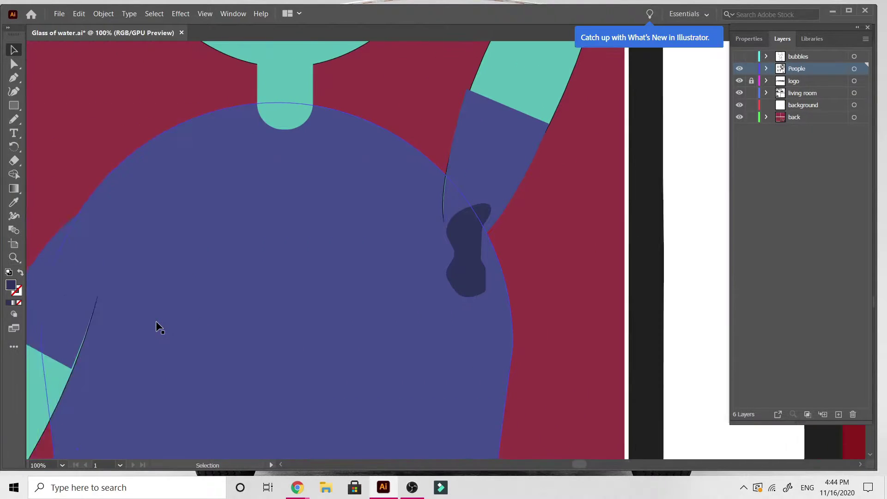
{"action": "scroll", "coordinate": [156, 321], "scroll_direction": "left", "scroll_amount": 2}
{"action": "left_click", "coordinate": [14, 119]}
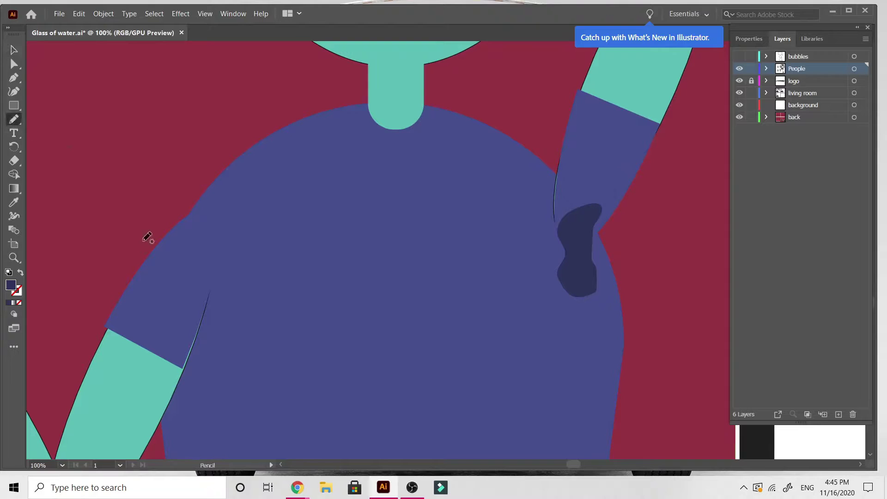
{"action": "mouse_move", "coordinate": [213, 286]}
{"action": "left_mouse_down"}
{"action": "mouse_move", "coordinate": [228, 283]}
{"action": "mouse_move", "coordinate": [224, 244]}
{"action": "left_mouse_up"}
{"action": "left_click", "coordinate": [14, 202]}
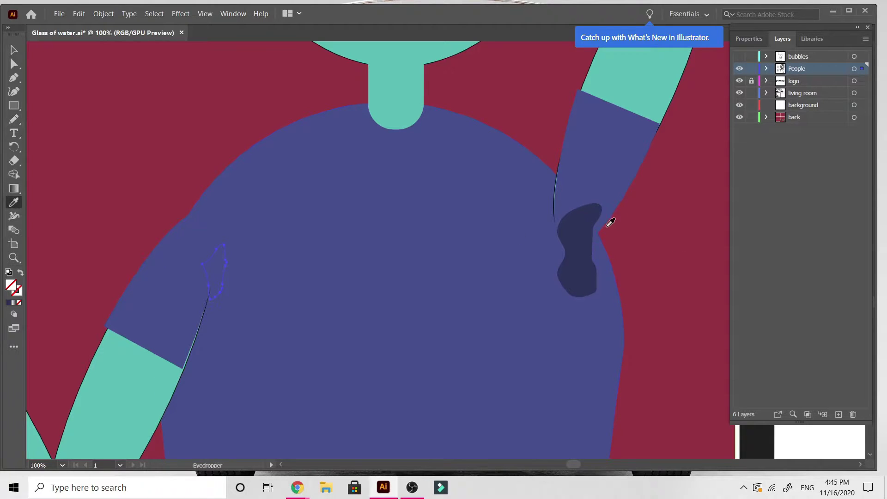
{"action": "left_click", "coordinate": [585, 225]}
Step: Deselect the new patch and review the third panel alongside the other three panels of the comic
{"action": "key", "text": "ctrl+minus"}
{"action": "key", "text": "ctrl+minus"}
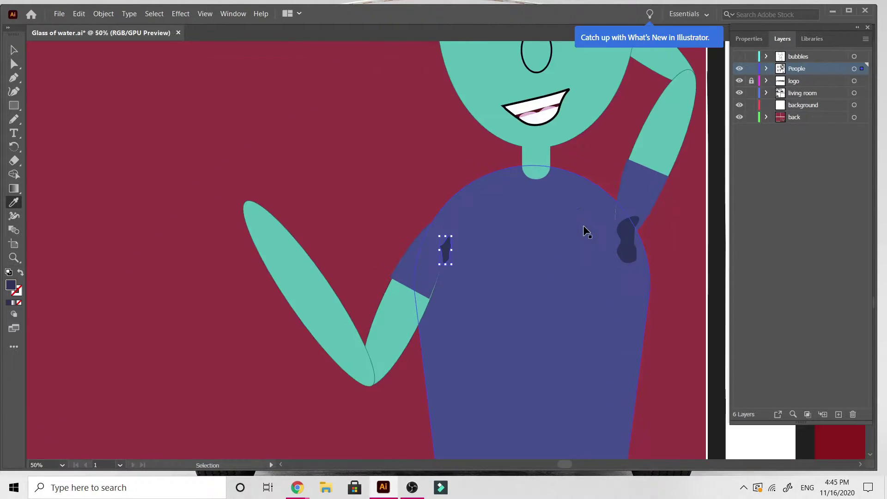
{"action": "key", "text": "ctrl+minus"}
{"action": "key", "text": "ctrl+minus"}
{"action": "key", "text": "ctrl+minus"}
{"action": "key", "text": "ctrl+minus"}
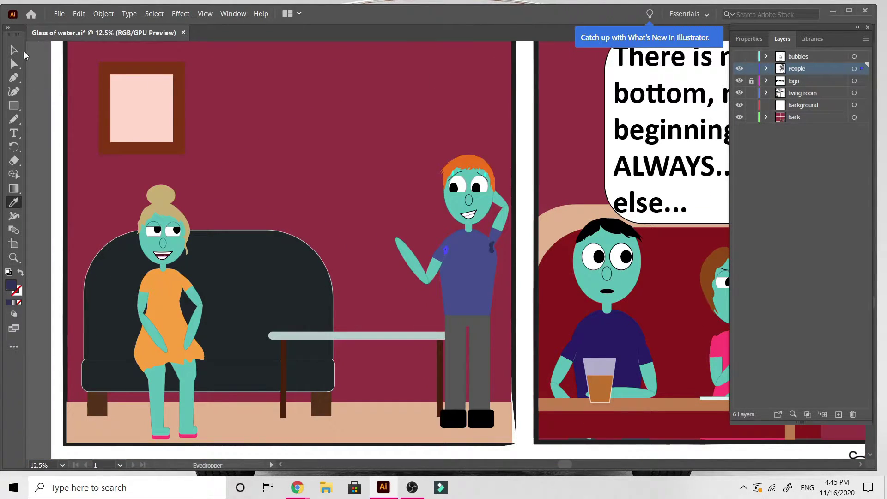
{"action": "left_click", "coordinate": [14, 50]}
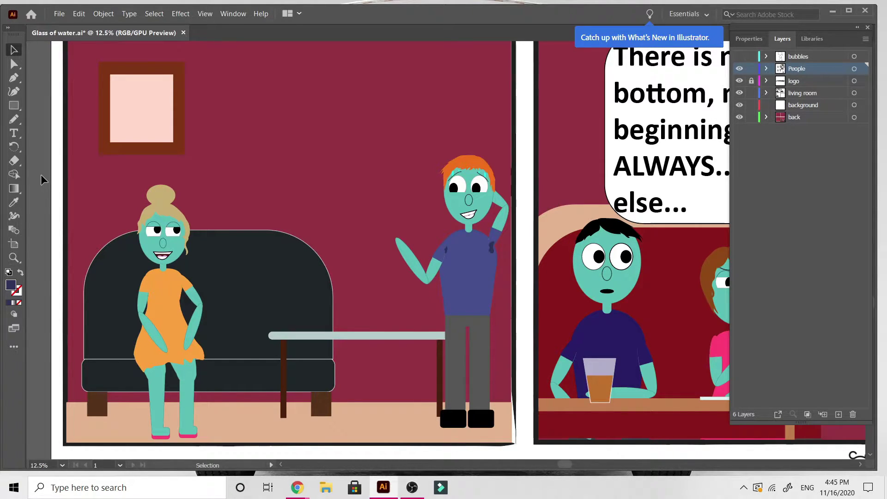
{"action": "scroll", "coordinate": [41, 179], "scroll_direction": "up", "scroll_amount": 3}
{"action": "scroll", "coordinate": [41, 179], "scroll_direction": "down", "scroll_amount": 3}
{"action": "key", "text": "ctrl+minus"}
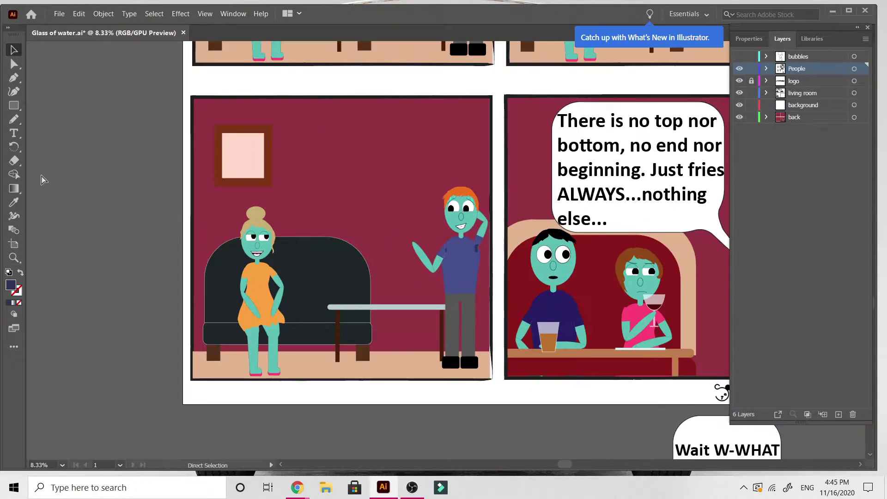
{"action": "key", "text": "ctrl+minus"}
{"action": "scroll", "coordinate": [40, 179], "scroll_direction": "up", "scroll_amount": 5}
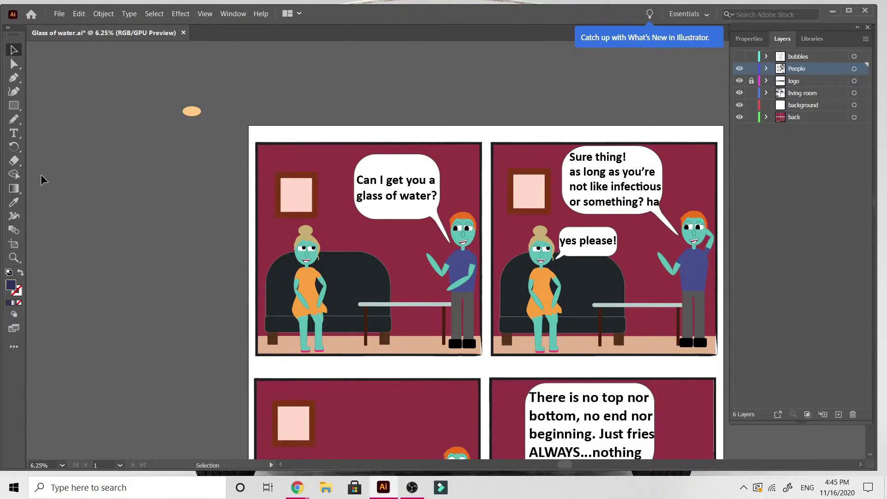
{"action": "scroll", "coordinate": [41, 176], "scroll_direction": "right", "scroll_amount": 3}
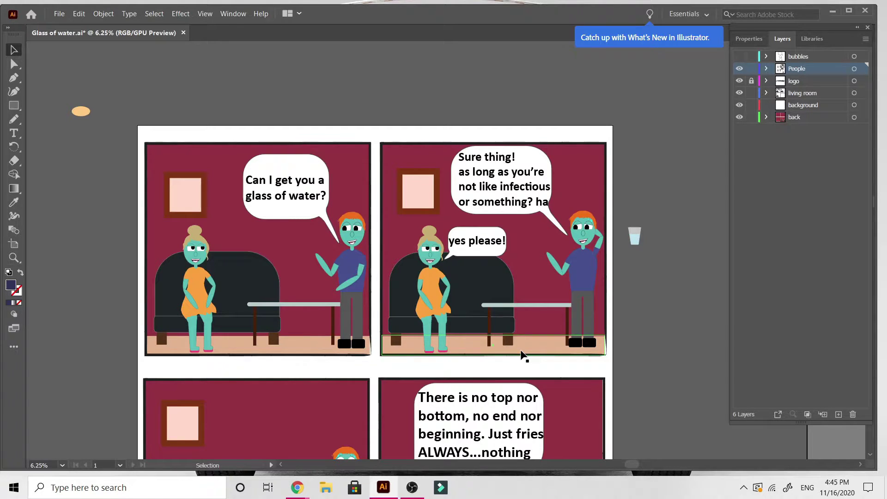
{"action": "scroll", "coordinate": [522, 356], "scroll_direction": "down", "scroll_amount": 1}
{"action": "scroll", "coordinate": [522, 355], "scroll_direction": "up", "scroll_amount": 2}
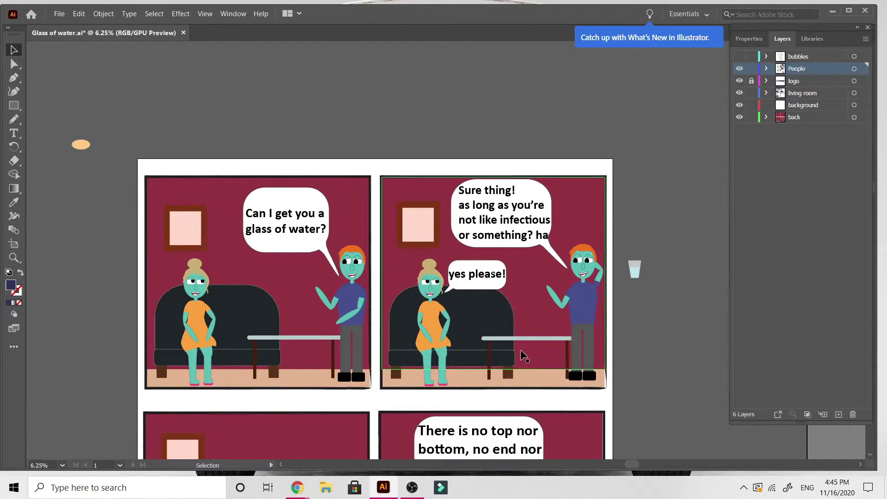
{"action": "scroll", "coordinate": [521, 352], "scroll_direction": "down", "scroll_amount": 5}
{"action": "scroll", "coordinate": [521, 352], "scroll_direction": "up", "scroll_amount": 2}
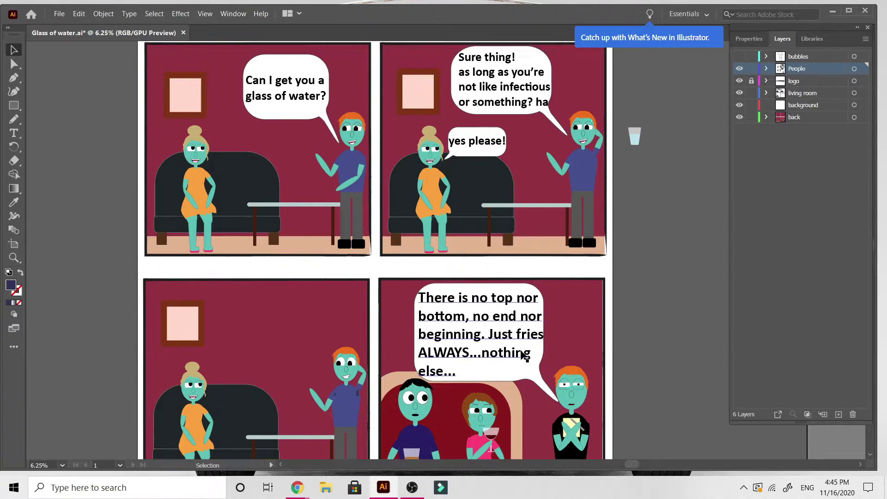
{"action": "scroll", "coordinate": [523, 356], "scroll_direction": "up", "scroll_amount": 1}
{"action": "scroll", "coordinate": [522, 355], "scroll_direction": "up", "scroll_amount": 1}
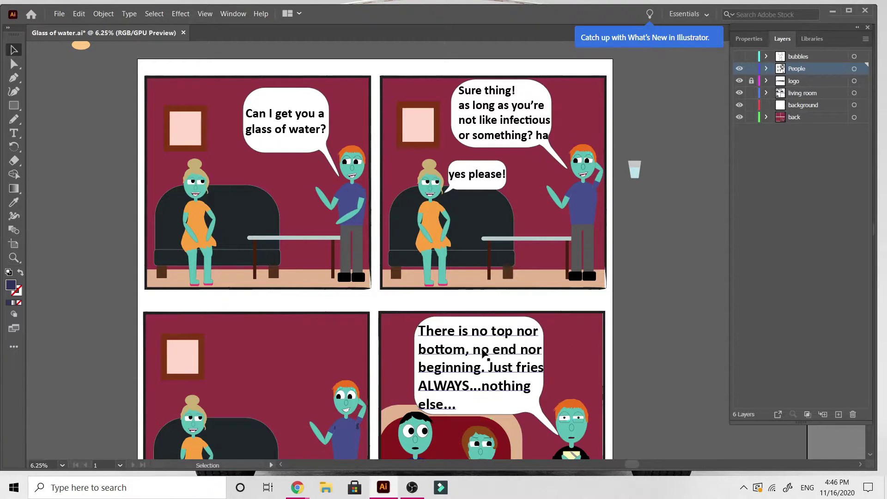
{"action": "scroll", "coordinate": [545, 391], "scroll_direction": "down", "scroll_amount": 3}
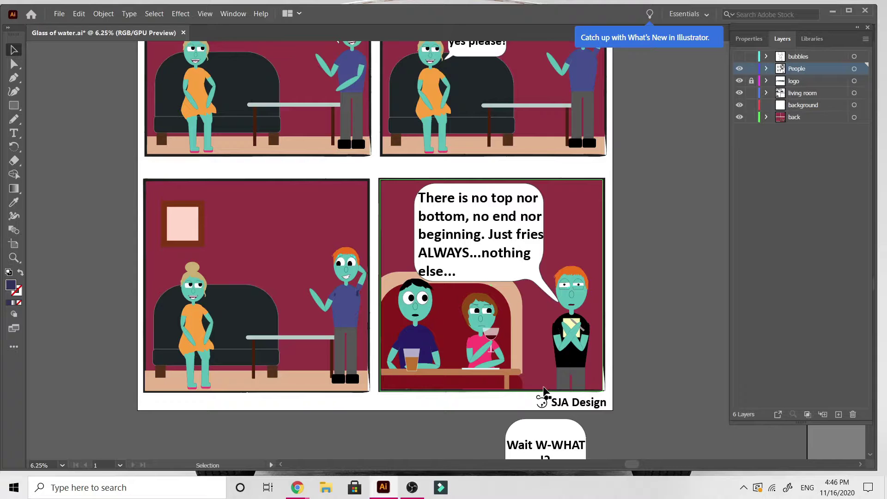
{"action": "scroll", "coordinate": [544, 391], "scroll_direction": "up", "scroll_amount": 3}
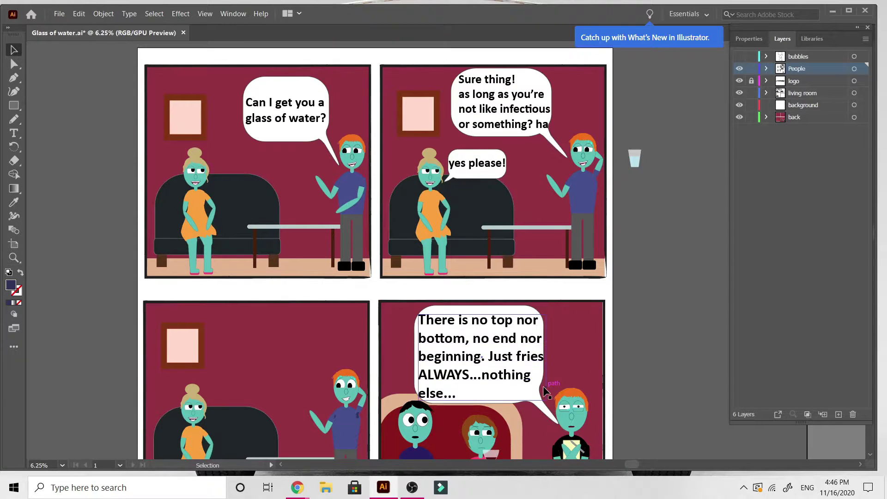
Step: Review the lower two panels, examining the red-haired man's pose beside the table in the third panel
{"action": "scroll", "coordinate": [687, 301], "scroll_direction": "down", "scroll_amount": 1}
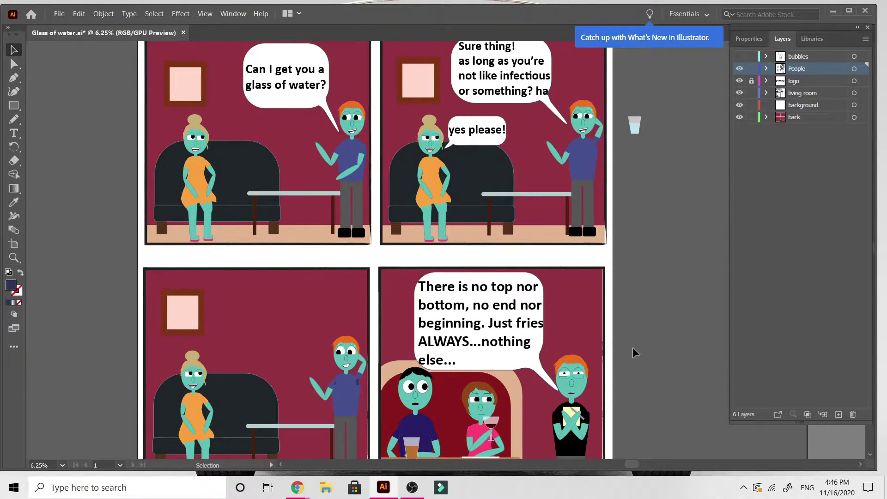
{"action": "scroll", "coordinate": [613, 373], "scroll_direction": "down", "scroll_amount": 2}
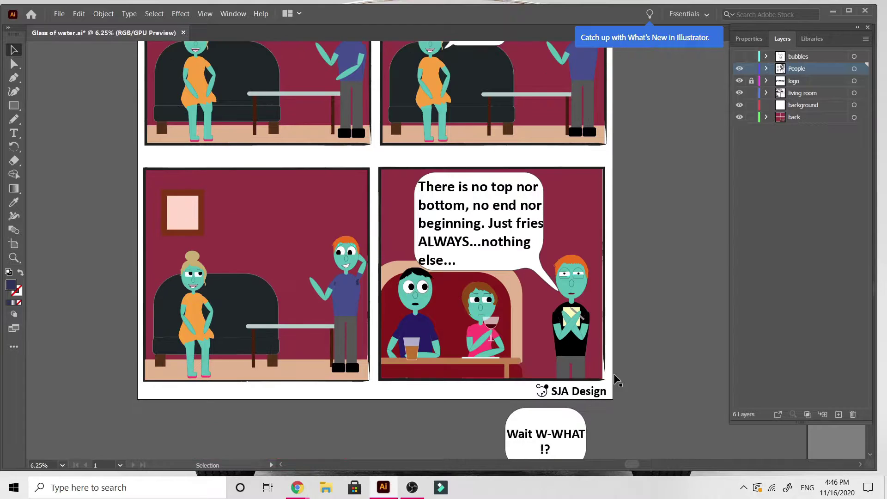
{"action": "scroll", "coordinate": [613, 373], "scroll_direction": "up", "scroll_amount": 1}
{"action": "scroll", "coordinate": [613, 373], "scroll_direction": "left", "scroll_amount": 2}
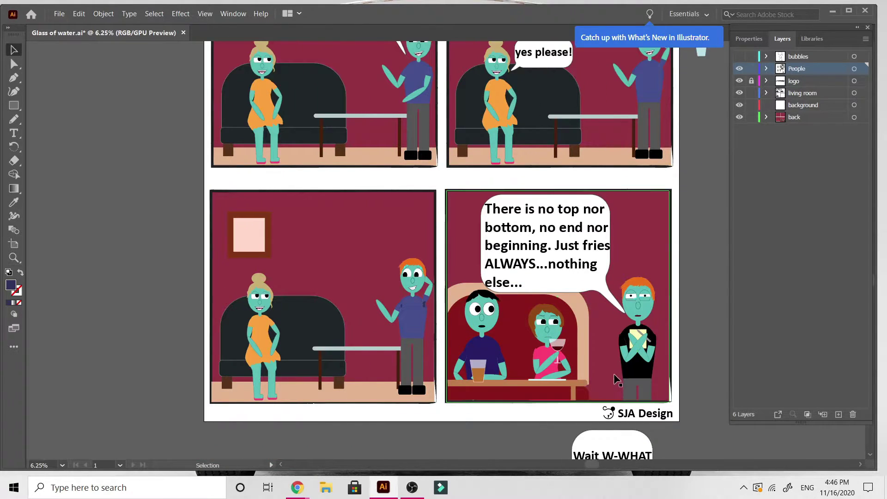
{"action": "scroll", "coordinate": [613, 373], "scroll_direction": "up", "scroll_amount": 3}
{"action": "scroll", "coordinate": [617, 380], "scroll_direction": "left", "scroll_amount": 4}
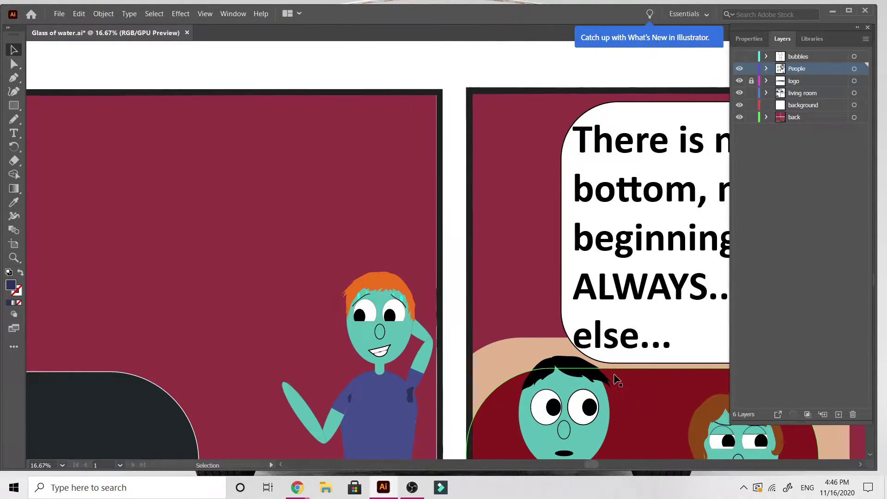
{"action": "scroll", "coordinate": [617, 379], "scroll_direction": "down", "scroll_amount": 4}
{"action": "scroll", "coordinate": [617, 380], "scroll_direction": "down", "scroll_amount": 2}
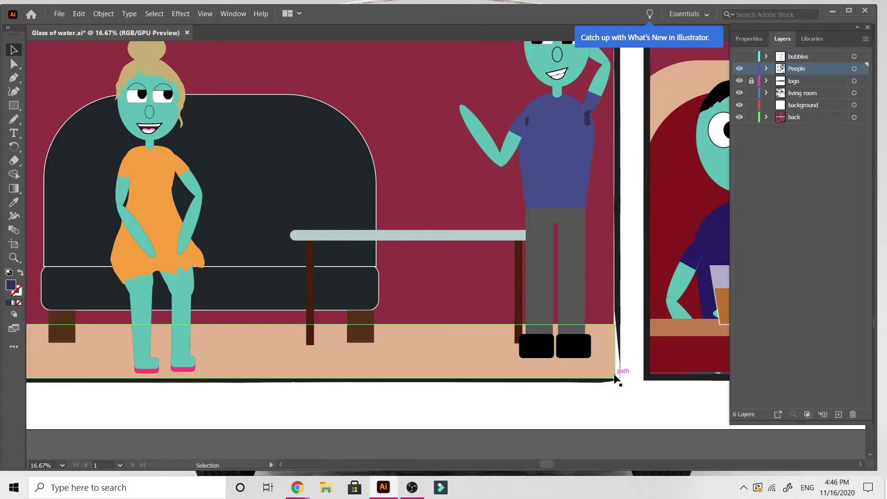
Step: Isolate the red-haired man's outstretched arm within his nested groups in the third panel
{"action": "scroll", "coordinate": [616, 379], "scroll_direction": "up", "scroll_amount": 3}
{"action": "key", "text": "v"}
{"action": "left_click", "coordinate": [486, 259]}
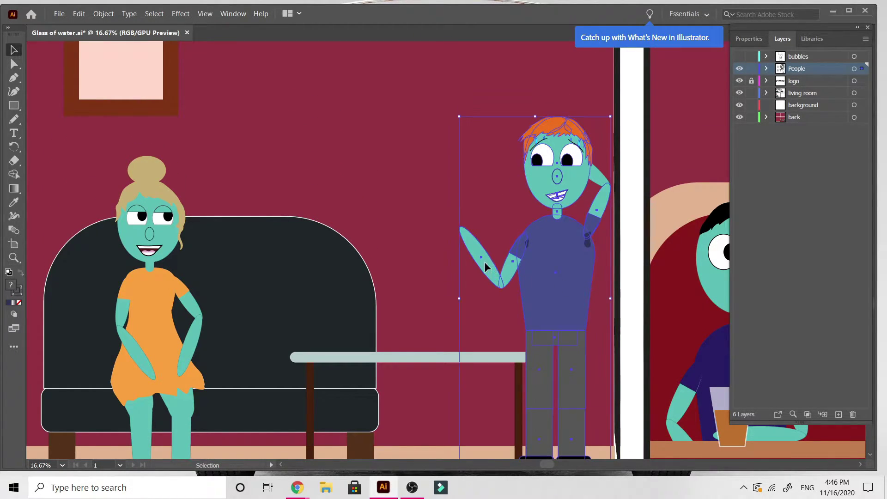
{"action": "double_click", "coordinate": [484, 262]}
{"action": "double_click", "coordinate": [479, 261]}
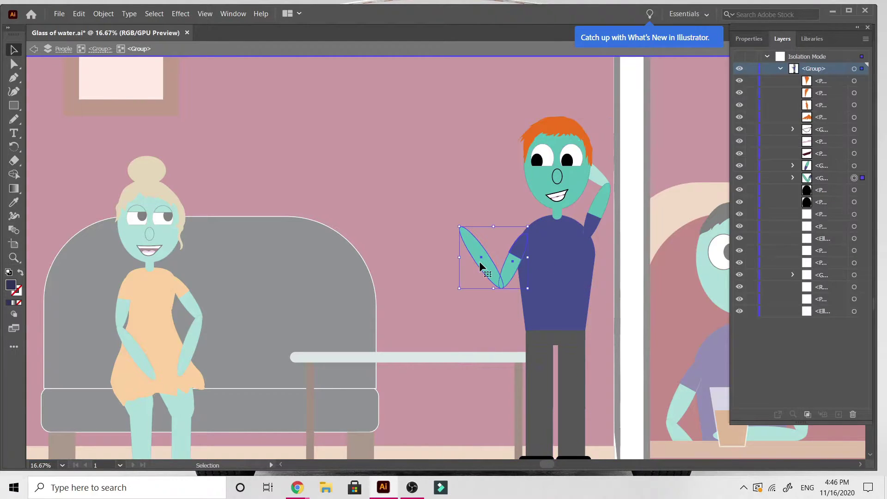
{"action": "double_click", "coordinate": [482, 263]}
{"action": "left_click", "coordinate": [482, 263]}
Step: Rotate the outstretched arm so its forearm reaches down towards the table, and exit isolation mode
{"action": "left_click_drag", "start_coordinate": [503, 299], "coordinate": [524, 238]}
{"action": "left_click_drag", "start_coordinate": [478, 254], "coordinate": [472, 300]}
{"action": "key", "text": "ctrl+minus"}
{"action": "key", "text": "ctrl+minus"}
{"action": "key", "text": "ctrl+minus"}
{"action": "key", "text": "ctrl+minus"}
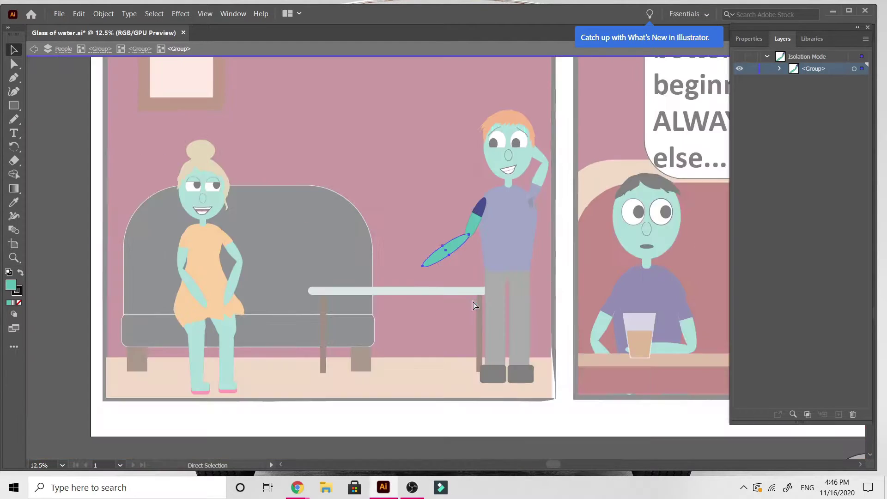
{"action": "double_click", "coordinate": [471, 357]}
{"action": "scroll", "coordinate": [470, 357], "scroll_direction": "right", "scroll_amount": 6}
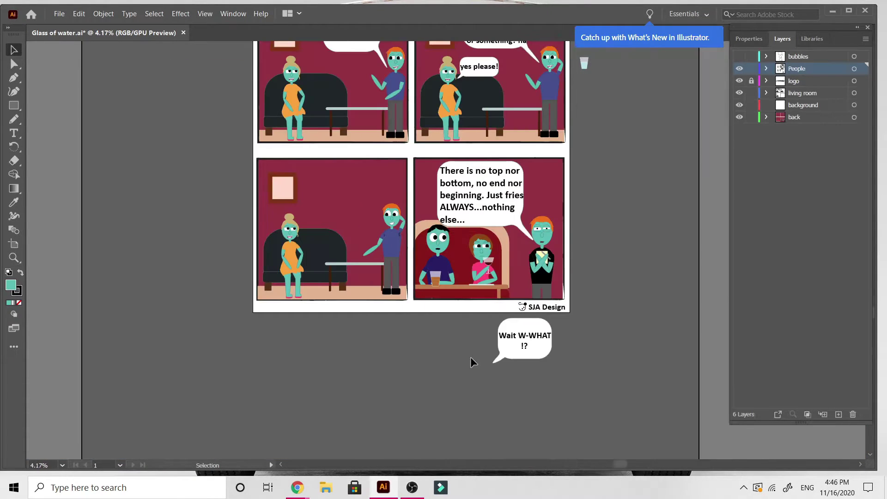
Step: Move the glass of water from beside the page to the man's lowered hand in the third panel and deselect it
{"action": "left_click", "coordinate": [517, 62]}
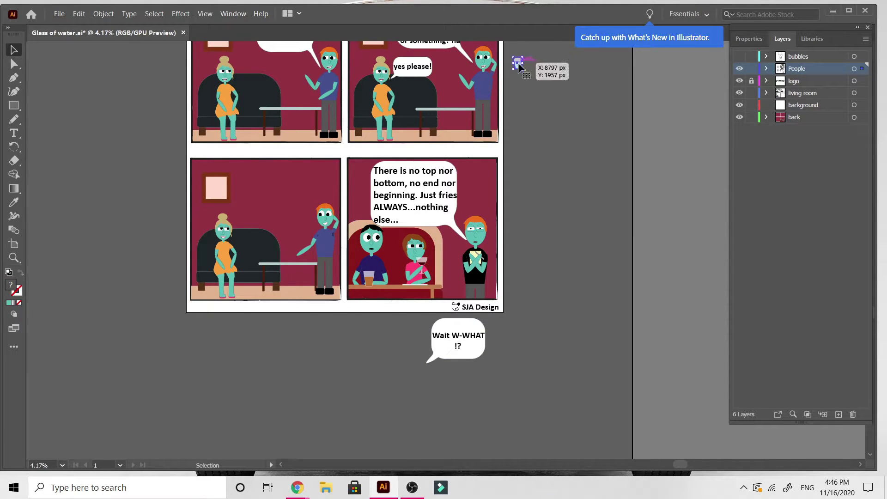
{"action": "key", "text": "ctrl+plus"}
{"action": "key", "text": "ctrl+plus"}
{"action": "key", "text": "ctrl+plus"}
{"action": "left_click_drag", "start_coordinate": [517, 239], "coordinate": [60, 424]}
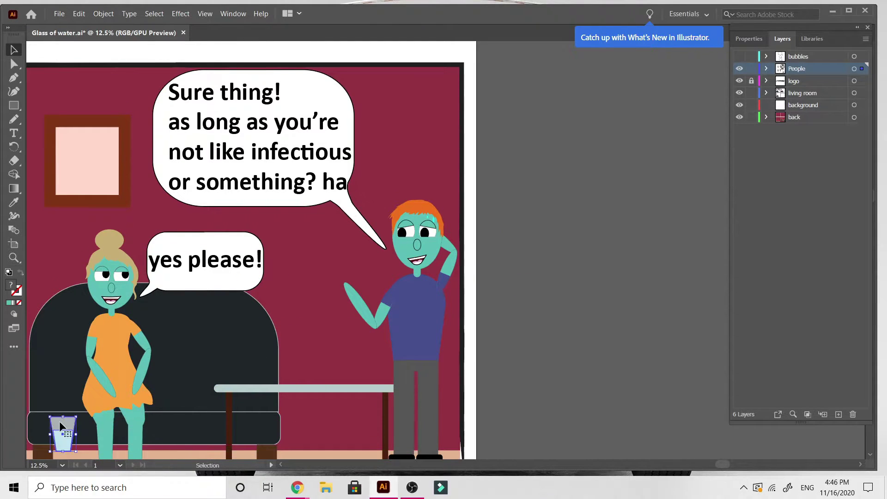
{"action": "scroll", "coordinate": [59, 420], "scroll_direction": "down", "scroll_amount": 6}
{"action": "scroll", "coordinate": [59, 420], "scroll_direction": "left", "scroll_amount": 5}
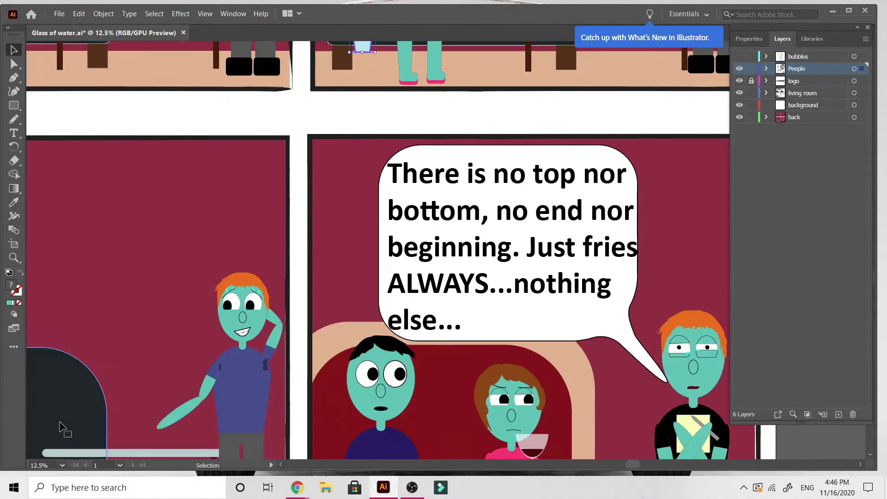
{"action": "scroll", "coordinate": [59, 422], "scroll_direction": "left", "scroll_amount": 3}
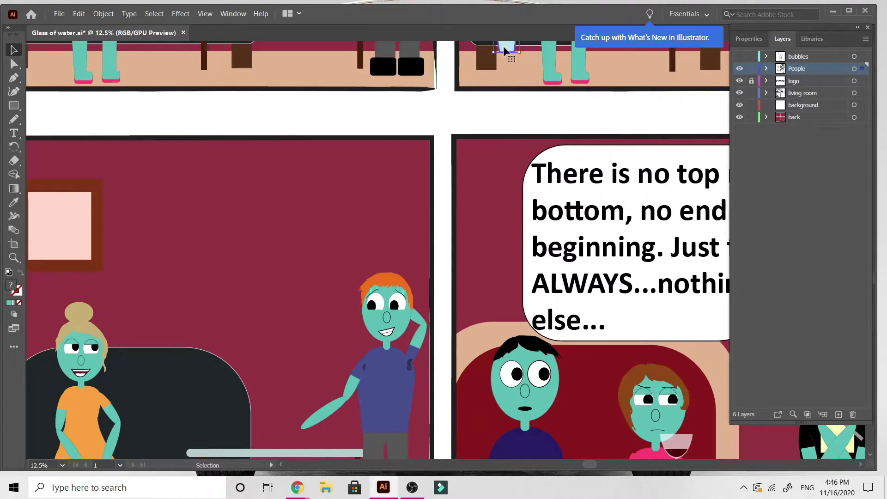
{"action": "left_click_drag", "start_coordinate": [503, 45], "coordinate": [298, 441]}
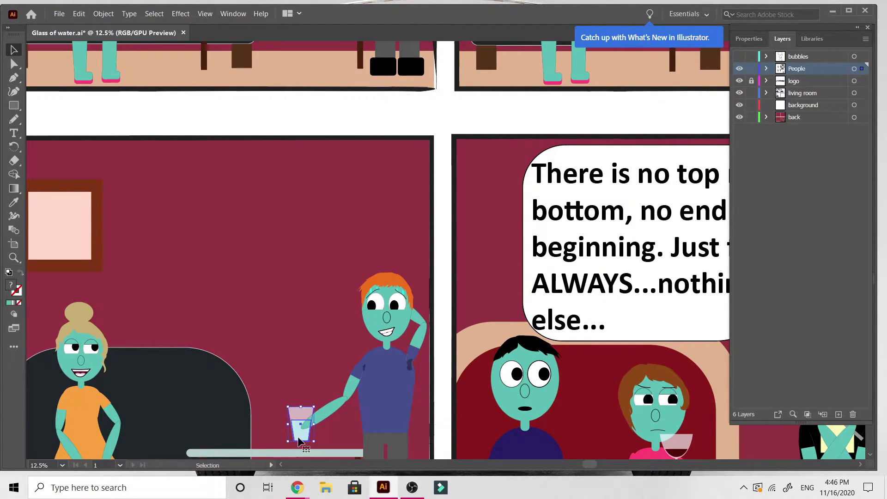
{"action": "scroll", "coordinate": [298, 441], "scroll_direction": "down", "scroll_amount": 4}
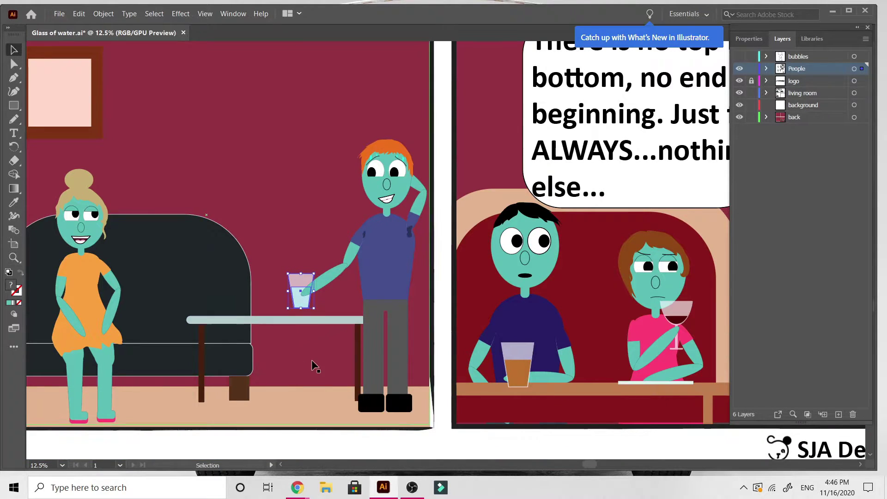
{"action": "scroll", "coordinate": [312, 361], "scroll_direction": "down", "scroll_amount": 4}
{"action": "left_click", "coordinate": [312, 362]}
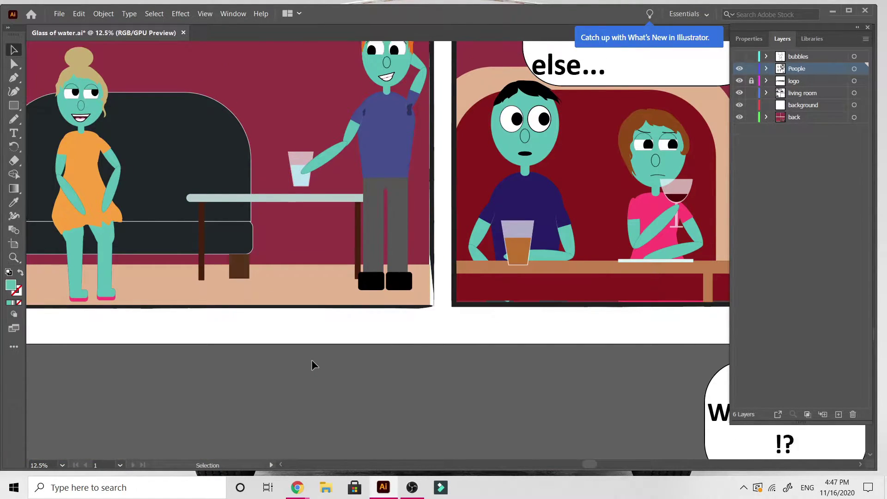
Step: Bring the glass of water to the front so it overlaps the man's hand, and deselect it
{"action": "scroll", "coordinate": [311, 359], "scroll_direction": "up", "scroll_amount": 3}
{"action": "left_click", "coordinate": [294, 241]}
{"action": "right_click", "coordinate": [294, 241]}
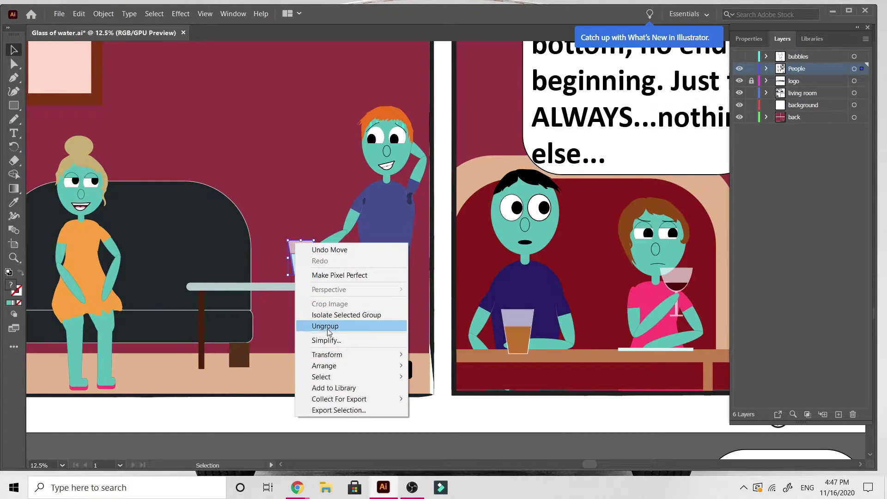
{"action": "mouse_move", "coordinate": [332, 358]}
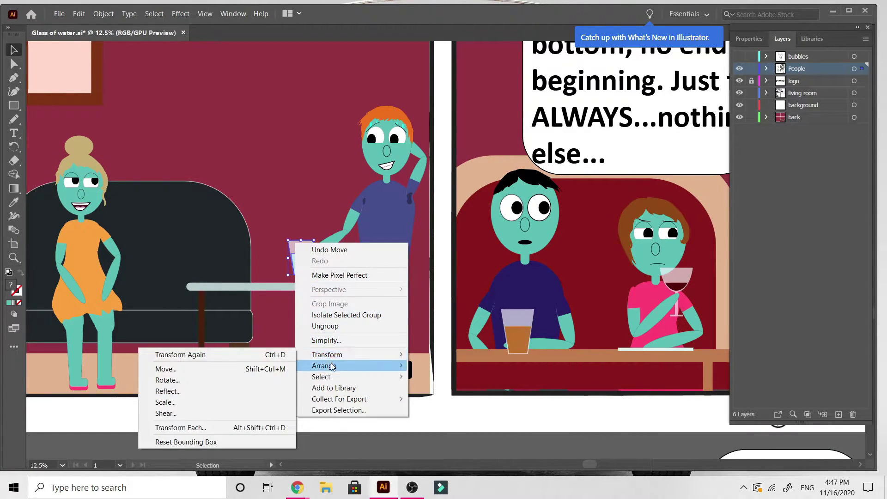
{"action": "left_click", "coordinate": [223, 362]}
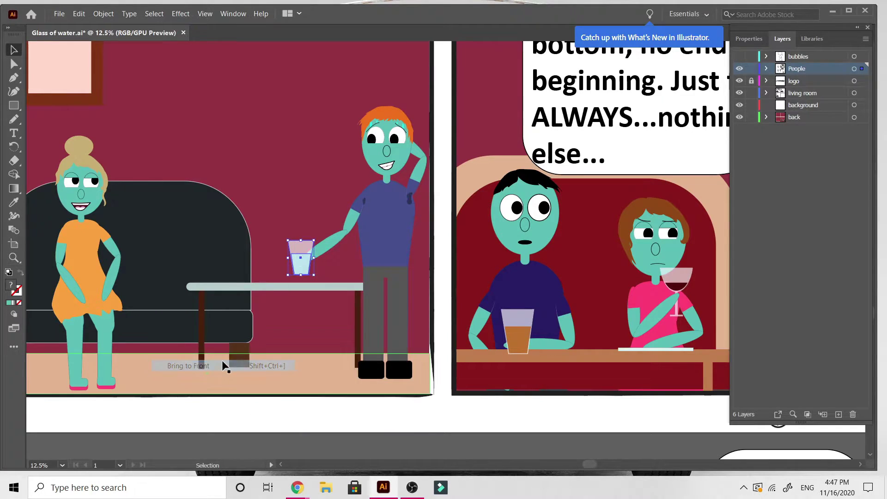
{"action": "scroll", "coordinate": [330, 414], "scroll_direction": "down", "scroll_amount": 3}
{"action": "left_click", "coordinate": [330, 414]}
Step: Move the glass slightly down so its base stands on the tabletop with the man's hand behind its rim
{"action": "scroll", "coordinate": [329, 419], "scroll_direction": "up", "scroll_amount": 1}
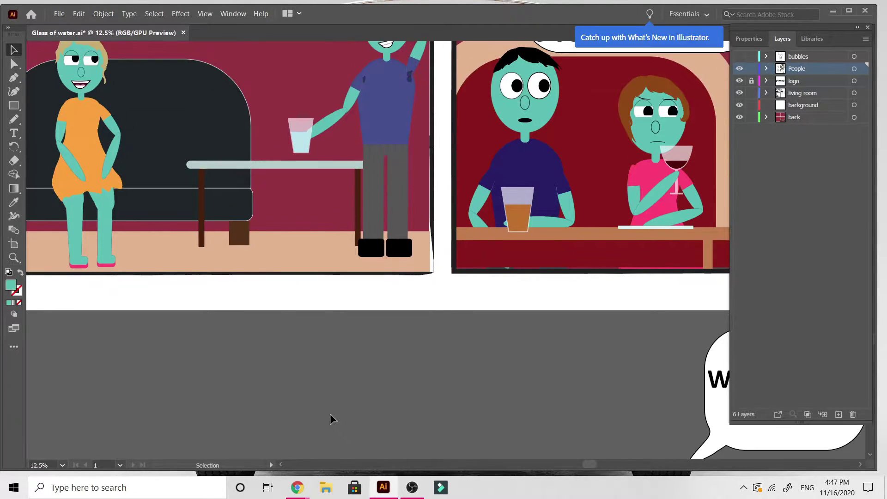
{"action": "key", "text": "ctrl+equal"}
{"action": "key", "text": "ctrl+equal"}
{"action": "key", "text": "ctrl+equal"}
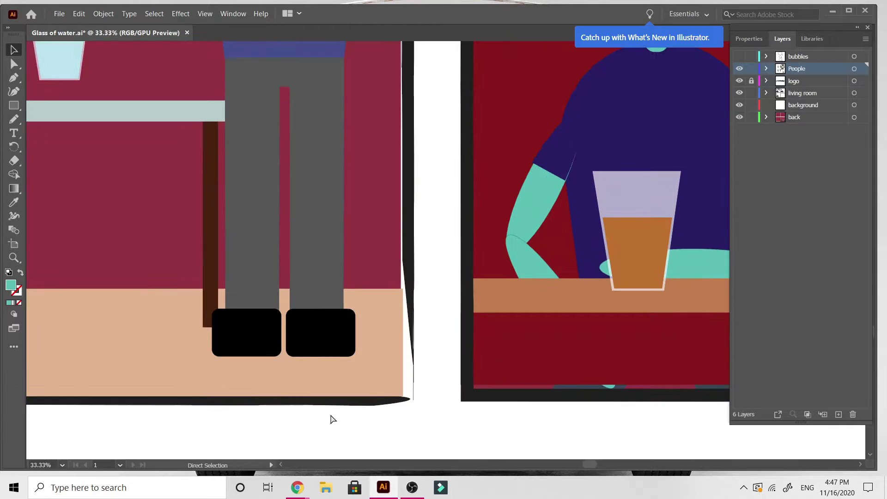
{"action": "scroll", "coordinate": [330, 414], "scroll_direction": "left", "scroll_amount": 5}
{"action": "scroll", "coordinate": [330, 414], "scroll_direction": "up", "scroll_amount": 4}
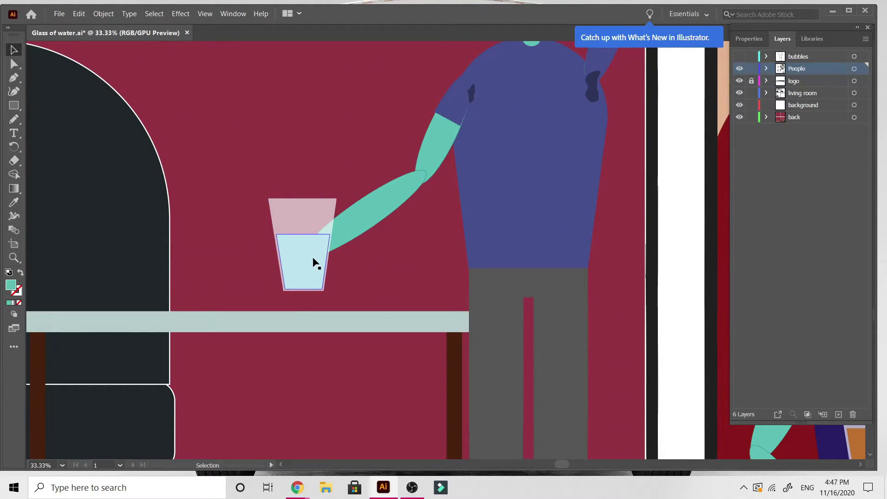
{"action": "left_click", "coordinate": [309, 268]}
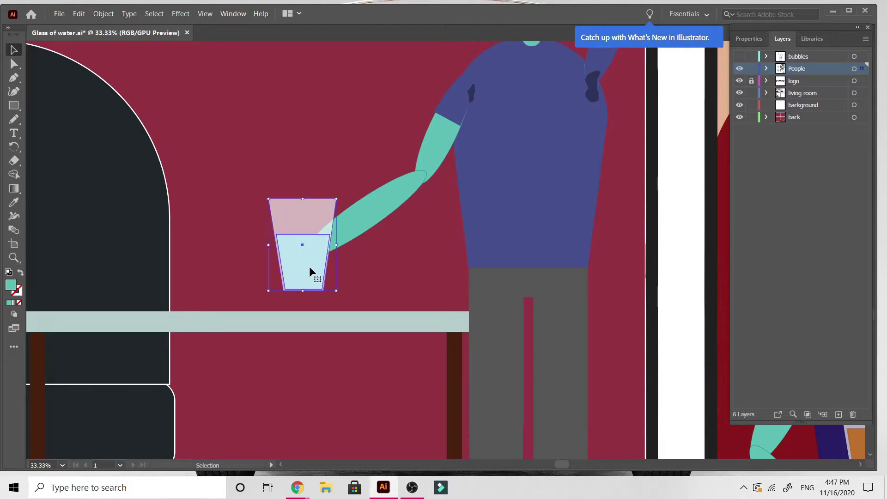
{"action": "left_click_drag", "start_coordinate": [308, 269], "coordinate": [294, 291]}
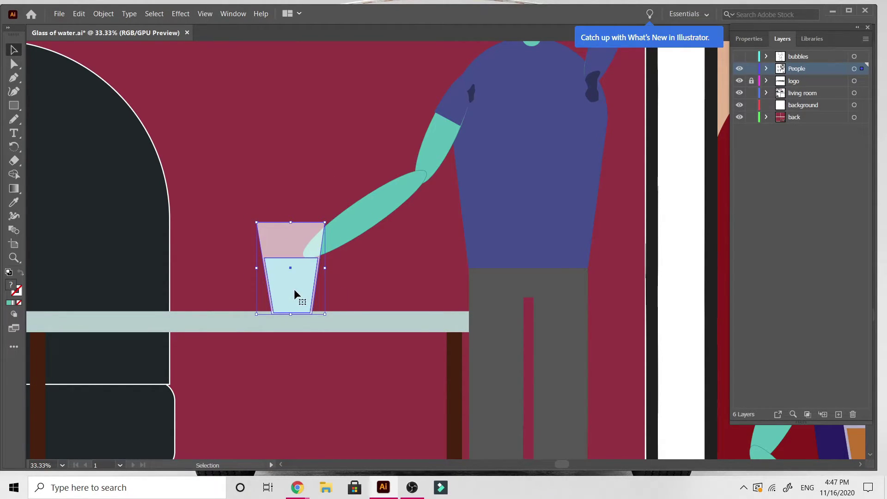
Step: Deselect the glass and examine how it looks on the table within the whole third panel
{"action": "key", "text": "a"}
{"action": "key", "text": "ctrl+minus"}
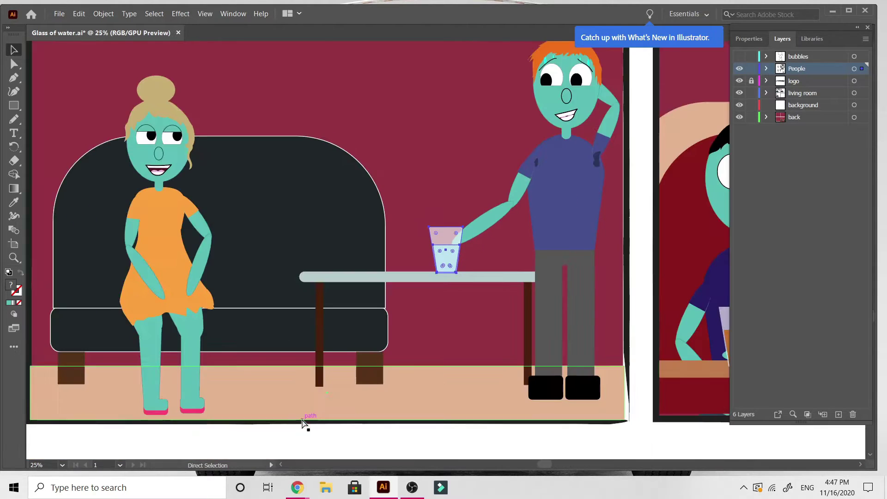
{"action": "key", "text": "ctrl+minus"}
{"action": "key", "text": "ctrl+minus"}
{"action": "key", "text": "v"}
{"action": "left_click", "coordinate": [96, 364]}
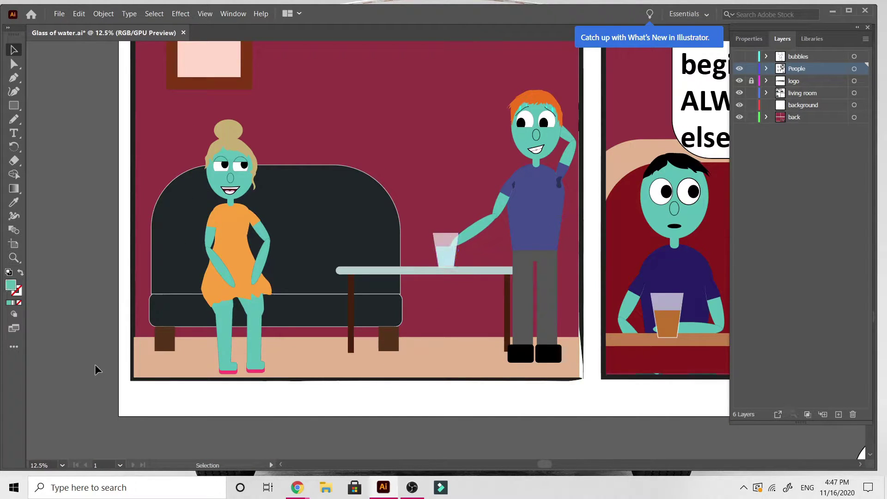
{"action": "scroll", "coordinate": [95, 364], "scroll_direction": "up", "scroll_amount": 3}
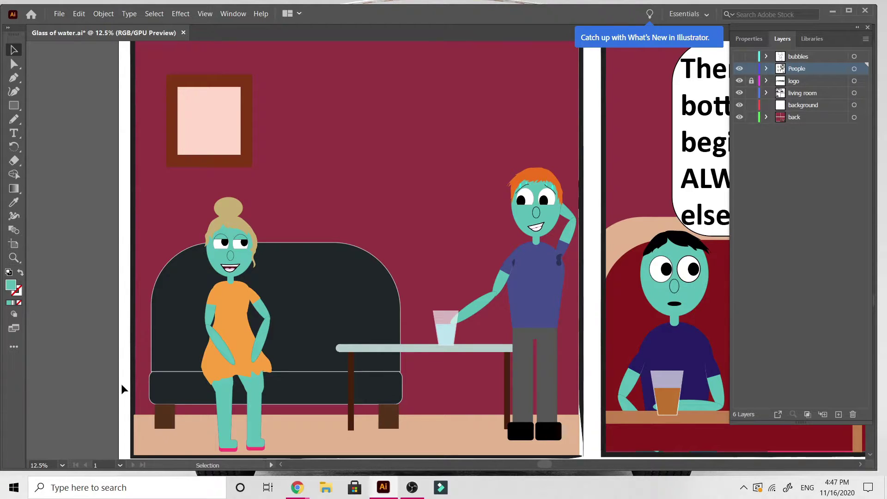
{"action": "scroll", "coordinate": [121, 384], "scroll_direction": "left", "scroll_amount": 2}
{"action": "scroll", "coordinate": [411, 305], "scroll_direction": "right", "scroll_amount": 8}
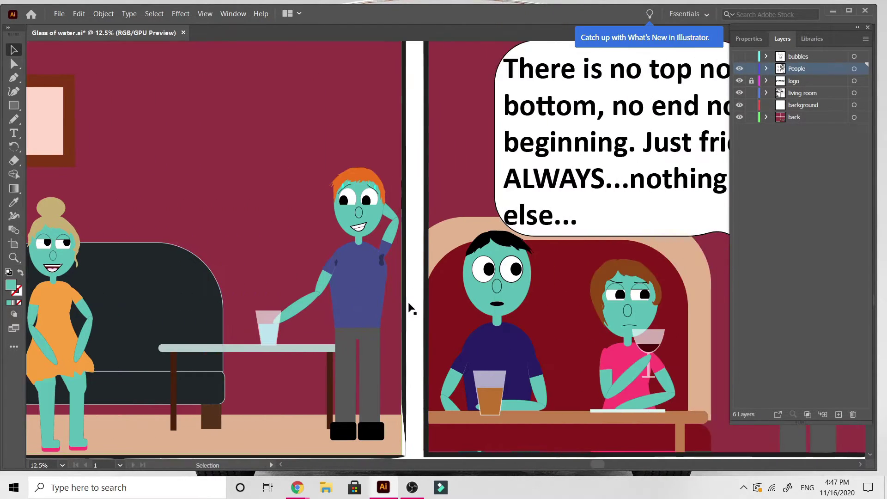
Step: Enlarge the small sweat patch at the lowered arm's armpit and tilt it to follow the sleeve edge
{"action": "scroll", "coordinate": [411, 309], "scroll_direction": "up", "scroll_amount": 4}
{"action": "scroll", "coordinate": [409, 307], "scroll_direction": "left", "scroll_amount": 6}
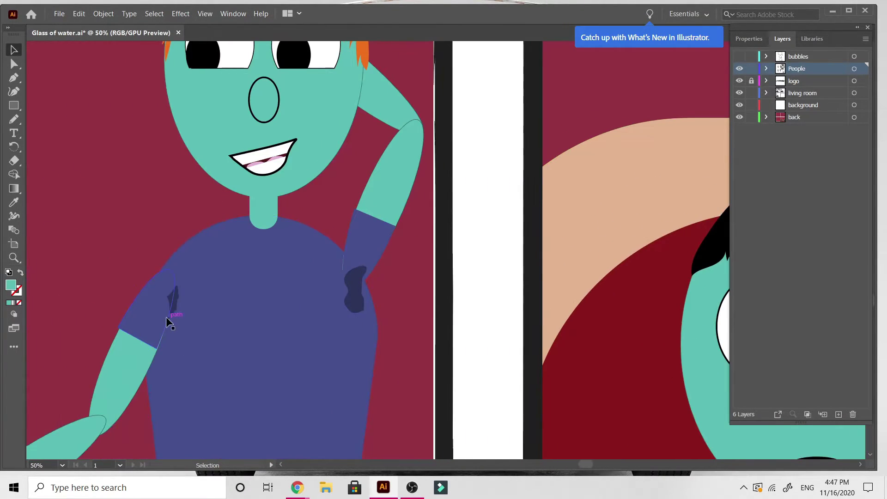
{"action": "left_click", "coordinate": [174, 303]}
{"action": "left_click_drag", "start_coordinate": [178, 314], "coordinate": [175, 336]}
{"action": "mouse_move", "coordinate": [185, 283]}
{"action": "left_mouse_down"}
{"action": "mouse_move", "coordinate": [167, 310]}
{"action": "mouse_move", "coordinate": [178, 280]}
{"action": "left_mouse_up"}
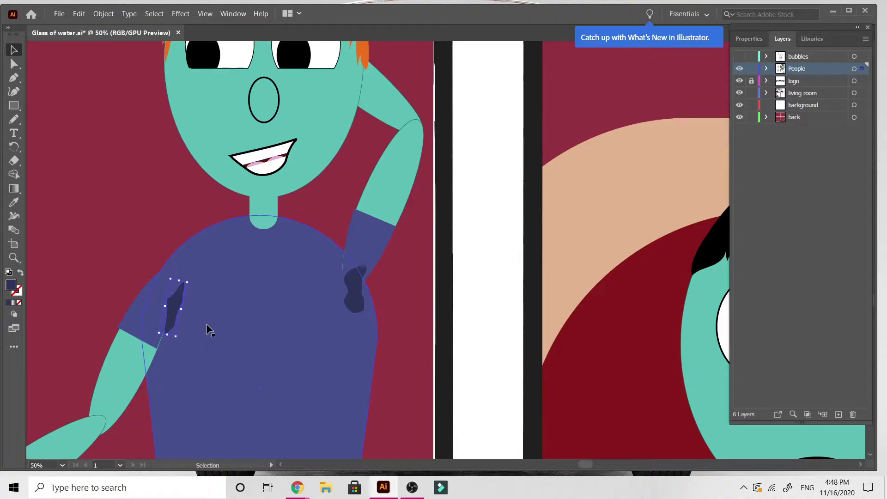
{"action": "left_click", "coordinate": [417, 326]}
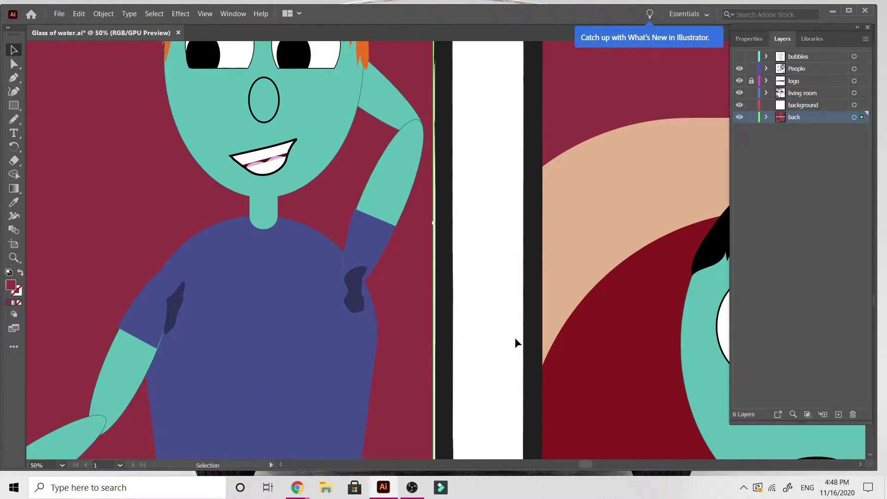
Step: Examine the third panel's seated woman, couch and glass, and the gap between the upper and lower panels
{"action": "key", "text": "ctrl+minus"}
{"action": "key", "text": "ctrl+minus"}
{"action": "key", "text": "ctrl+minus"}
{"action": "scroll", "coordinate": [515, 342], "scroll_direction": "left", "scroll_amount": 3}
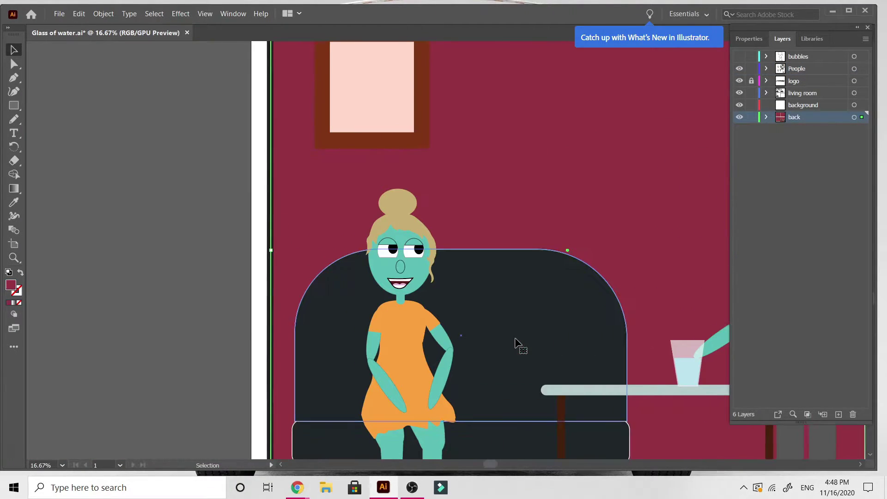
{"action": "scroll", "coordinate": [515, 342], "scroll_direction": "down", "scroll_amount": 3}
{"action": "scroll", "coordinate": [514, 341], "scroll_direction": "up", "scroll_amount": 2}
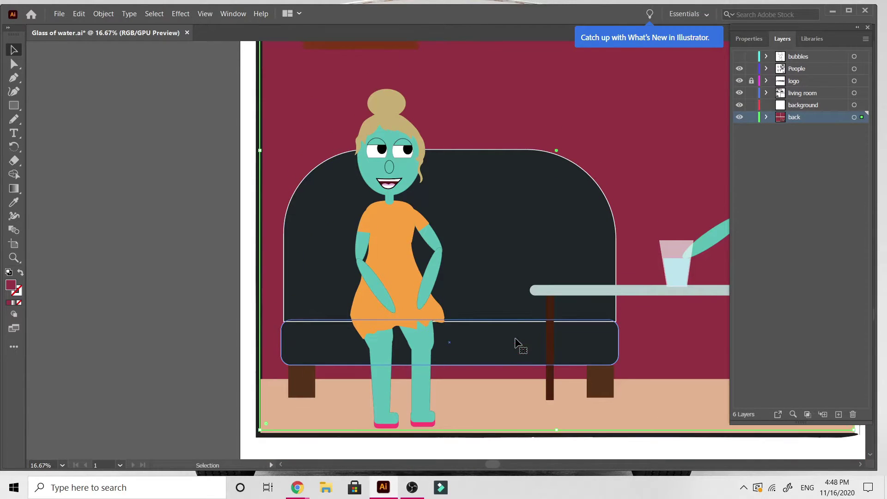
{"action": "key", "text": "ctrl+plus"}
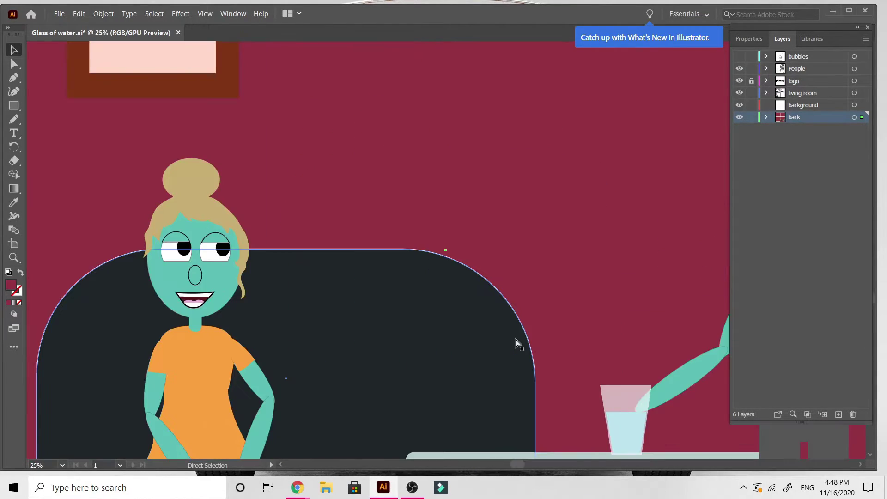
{"action": "scroll", "coordinate": [514, 341], "scroll_direction": "up", "scroll_amount": 10}
{"action": "scroll", "coordinate": [514, 344], "scroll_direction": "up", "scroll_amount": 5}
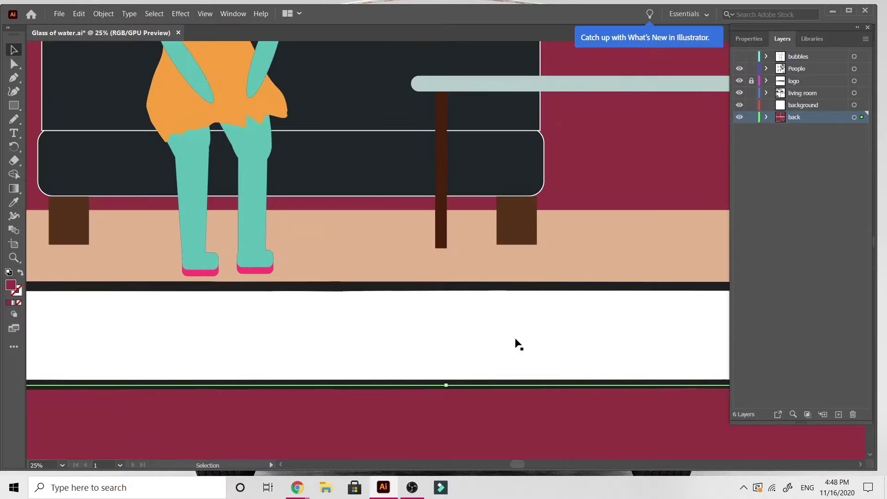
Step: Compare the red-haired man and seated woman in the third panel with their counterparts in the panel above
{"action": "key", "text": "ctrl+minus"}
{"action": "scroll", "coordinate": [515, 344], "scroll_direction": "right", "scroll_amount": 3}
{"action": "scroll", "coordinate": [514, 343], "scroll_direction": "right", "scroll_amount": 5}
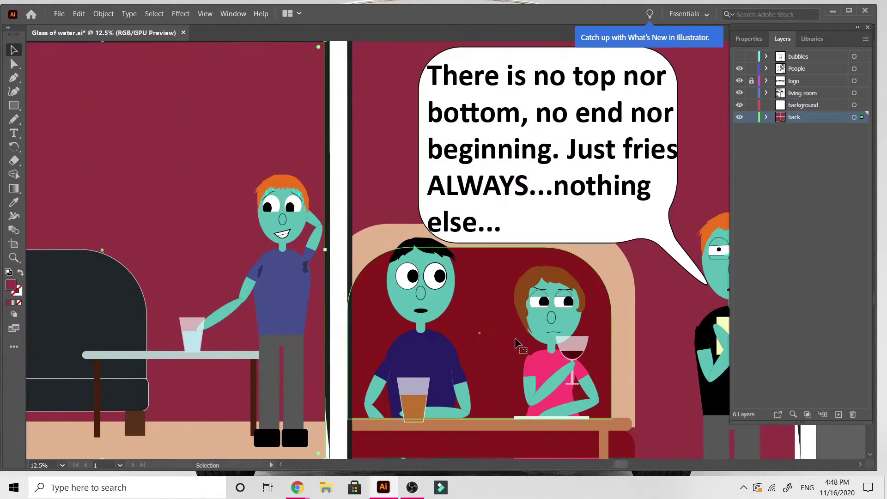
{"action": "scroll", "coordinate": [514, 342], "scroll_direction": "up", "scroll_amount": 8}
{"action": "scroll", "coordinate": [514, 342], "scroll_direction": "up", "scroll_amount": 2}
{"action": "scroll", "coordinate": [514, 342], "scroll_direction": "right", "scroll_amount": 5}
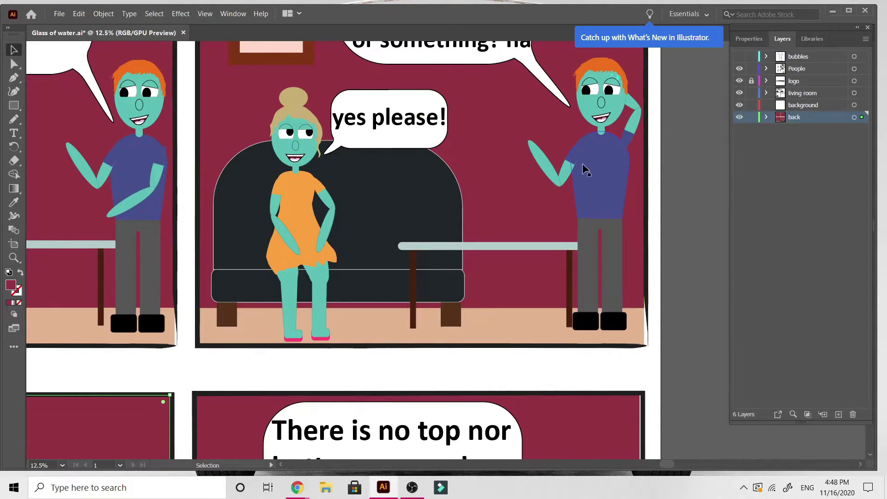
{"action": "scroll", "coordinate": [584, 169], "scroll_direction": "right", "scroll_amount": 5}
{"action": "key", "text": "ctrl+plus"}
{"action": "key", "text": "ctrl+plus"}
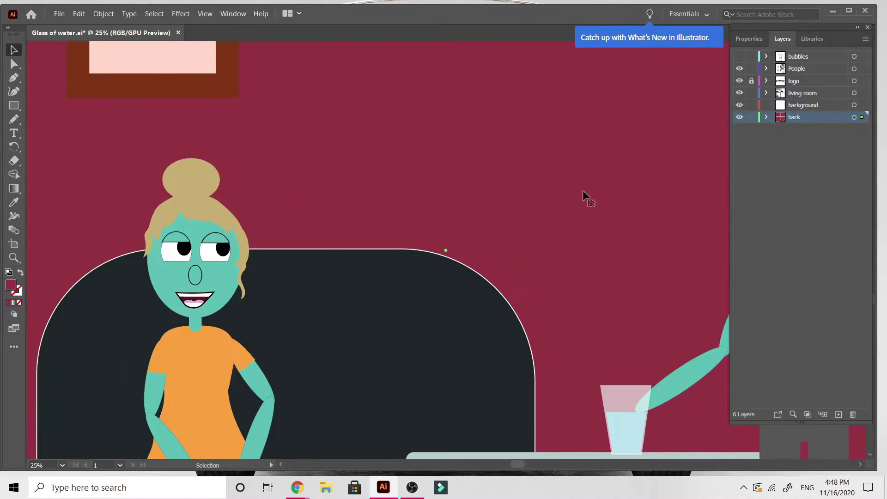
{"action": "scroll", "coordinate": [582, 190], "scroll_direction": "right", "scroll_amount": 10}
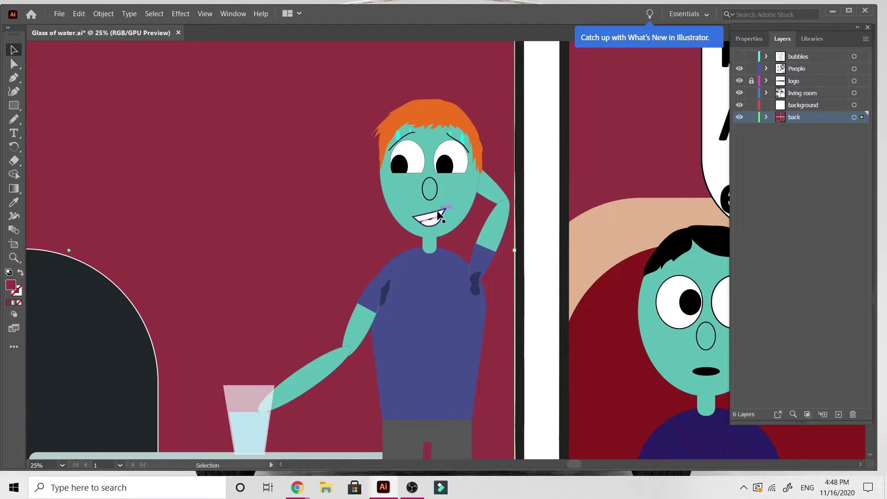
{"action": "scroll", "coordinate": [437, 226], "scroll_direction": "up", "scroll_amount": 5}
{"action": "scroll", "coordinate": [436, 226], "scroll_direction": "down", "scroll_amount": 10}
{"action": "scroll", "coordinate": [437, 226], "scroll_direction": "right", "scroll_amount": 15}
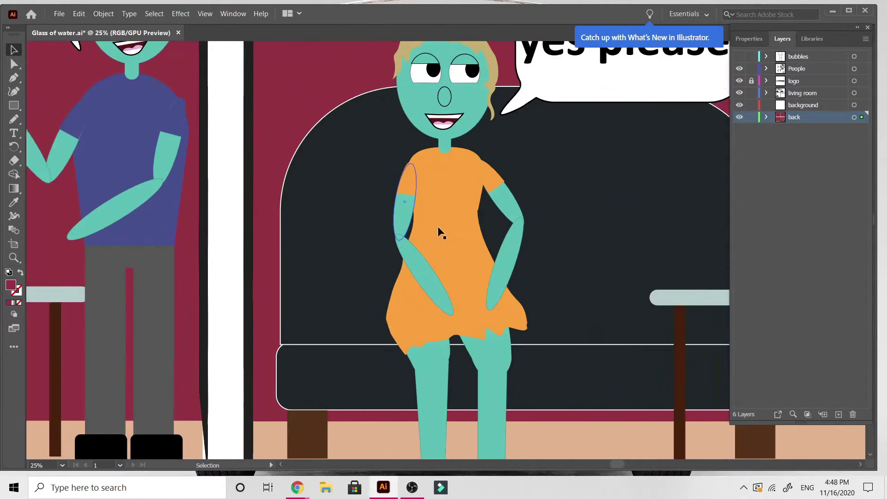
{"action": "scroll", "coordinate": [437, 226], "scroll_direction": "up", "scroll_amount": 8}
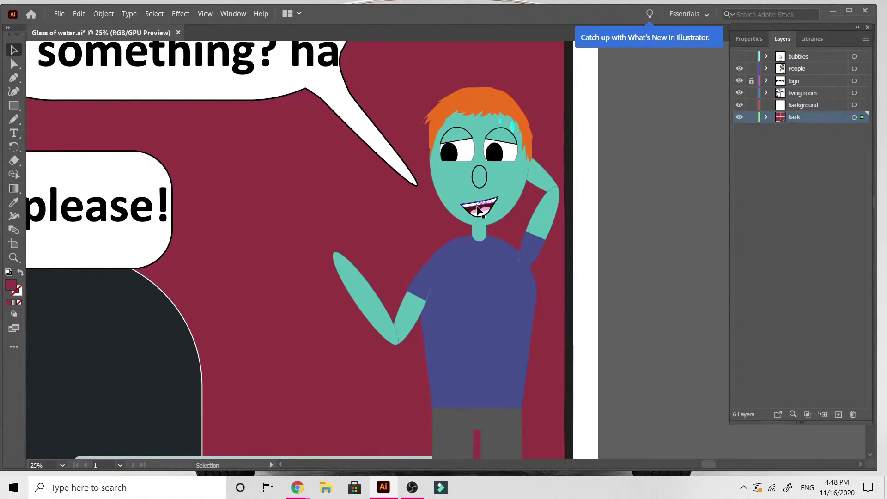
Step: Isolate the second panel's red-haired man and select the outline, teeth, tongue and dark interior of his open mouth
{"action": "left_click", "coordinate": [477, 209]}
{"action": "scroll", "coordinate": [477, 209], "scroll_direction": "down", "scroll_amount": 3}
{"action": "scroll", "coordinate": [477, 209], "scroll_direction": "up", "scroll_amount": 3}
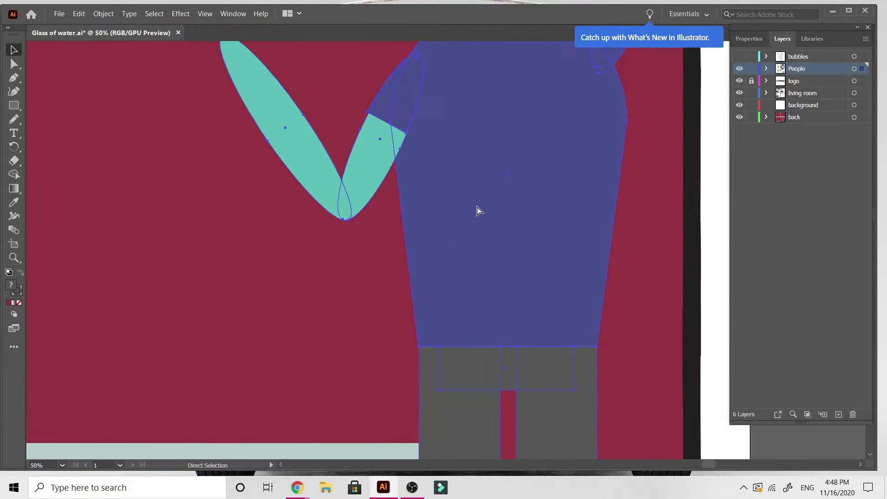
{"action": "scroll", "coordinate": [477, 207], "scroll_direction": "up", "scroll_amount": 6}
{"action": "scroll", "coordinate": [477, 207], "scroll_direction": "right", "scroll_amount": 4}
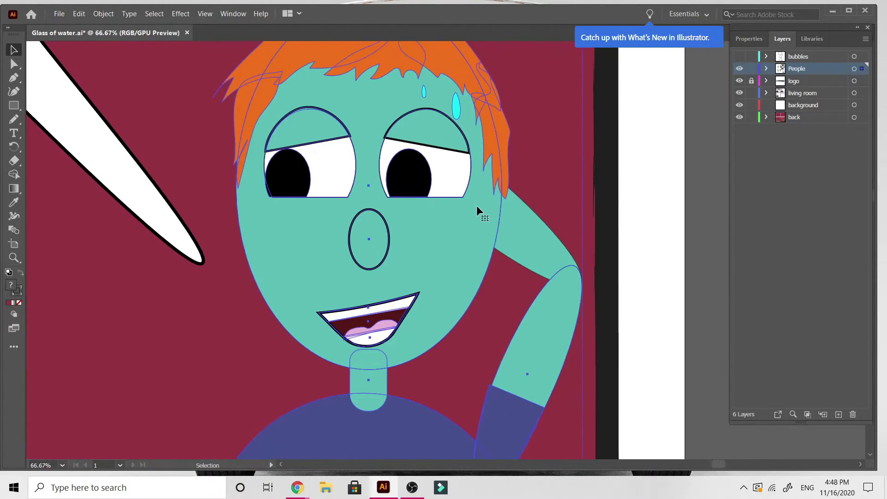
{"action": "key", "text": "ctrl+plus"}
{"action": "key", "text": "ctrl+plus"}
{"action": "scroll", "coordinate": [476, 205], "scroll_direction": "up", "scroll_amount": 10}
{"action": "scroll", "coordinate": [476, 205], "scroll_direction": "right", "scroll_amount": 4}
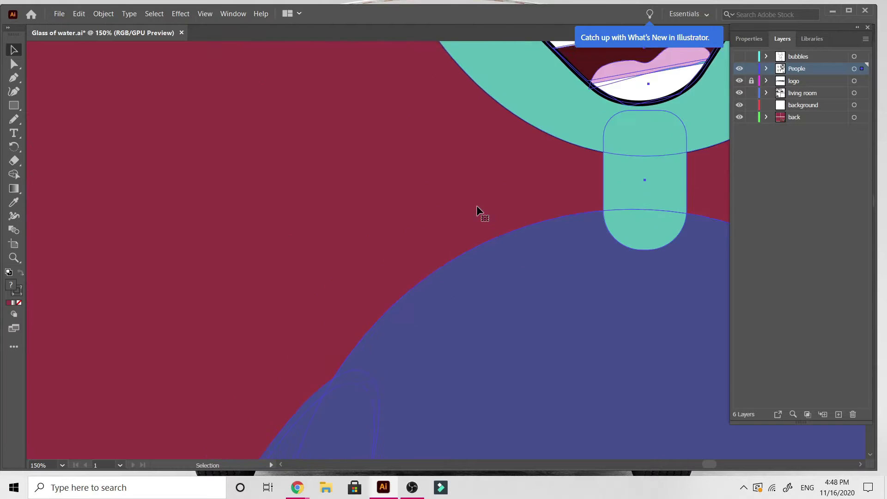
{"action": "scroll", "coordinate": [476, 205], "scroll_direction": "right", "scroll_amount": 2}
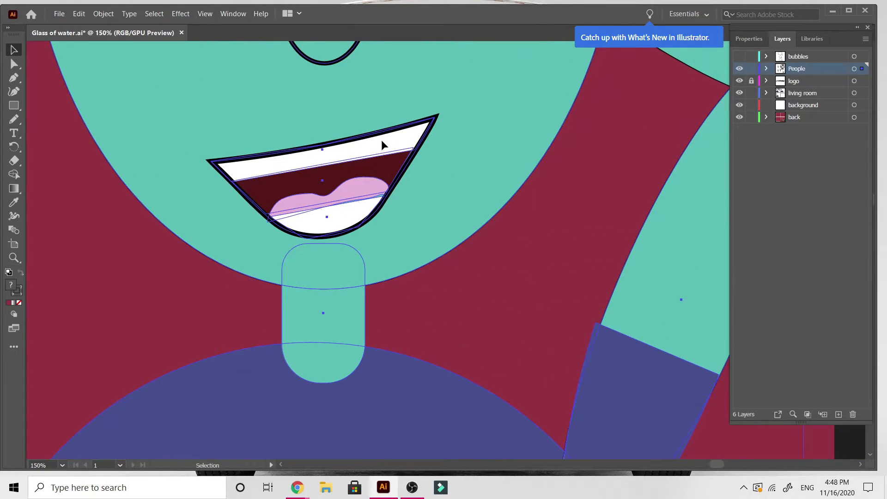
{"action": "double_click", "coordinate": [381, 144]}
{"action": "double_click", "coordinate": [410, 131]}
{"action": "left_click", "coordinate": [409, 131]}
{"action": "left_click", "coordinate": [380, 148], "text": "shift"}
{"action": "left_click", "coordinate": [349, 188], "text": "shift"}
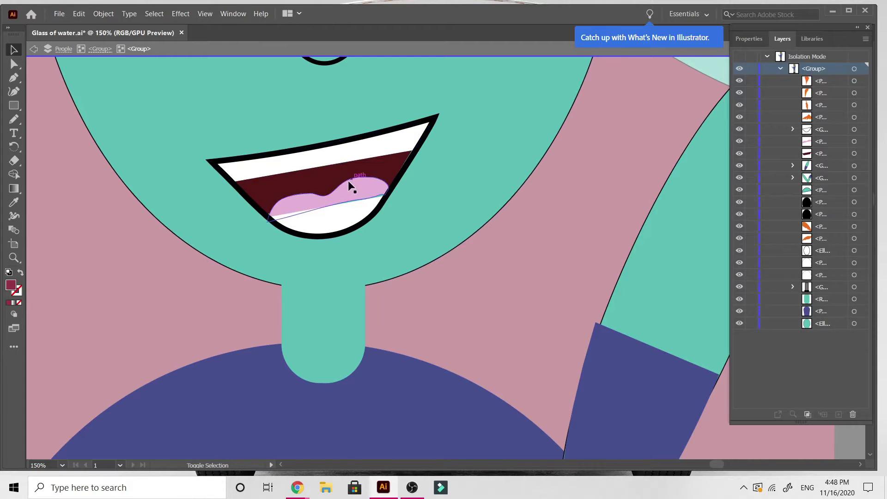
{"action": "left_click", "coordinate": [301, 181], "text": "shift"}
{"action": "left_click", "coordinate": [294, 201], "text": "shift"}
{"action": "left_click", "coordinate": [330, 230], "text": "shift"}
{"action": "key", "text": "a"}
Step: Leave the man's isolated group and return to the lower panels of the page
{"action": "key", "text": "ctrl+minus"}
{"action": "key", "text": "ctrl+minus"}
{"action": "key", "text": "ctrl+minus"}
{"action": "key", "text": "ctrl+minus"}
{"action": "key", "text": "ctrl+minus"}
{"action": "key", "text": "ctrl+minus"}
{"action": "key", "text": "ctrl+minus"}
{"action": "key", "text": "ctrl+minus"}
{"action": "key", "text": "ctrl+minus"}
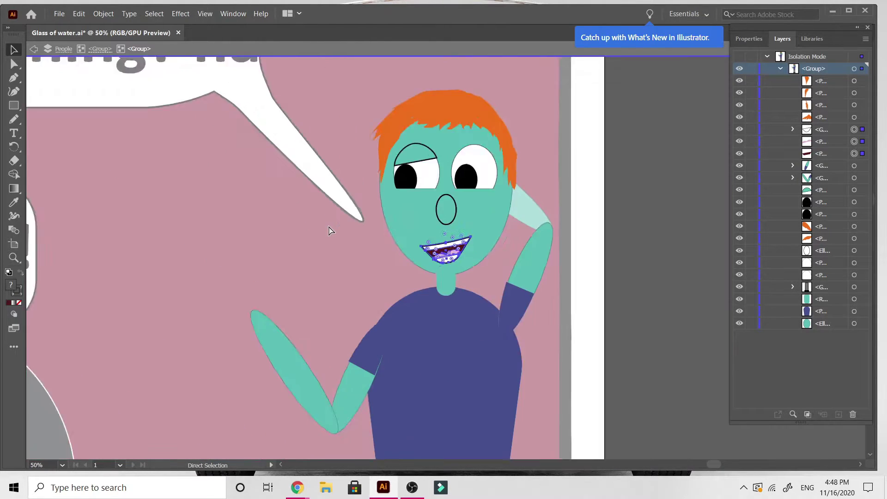
{"action": "scroll", "coordinate": [328, 225], "scroll_direction": "down", "scroll_amount": 10}
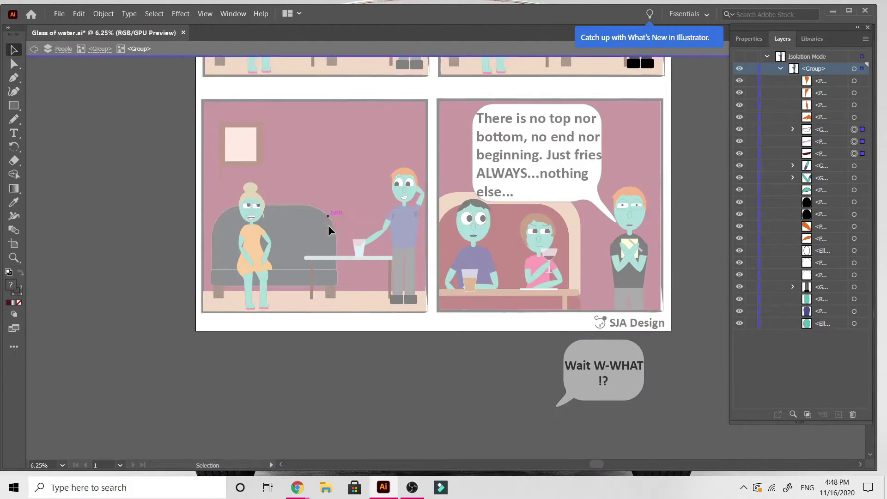
{"action": "double_click", "coordinate": [138, 268]}
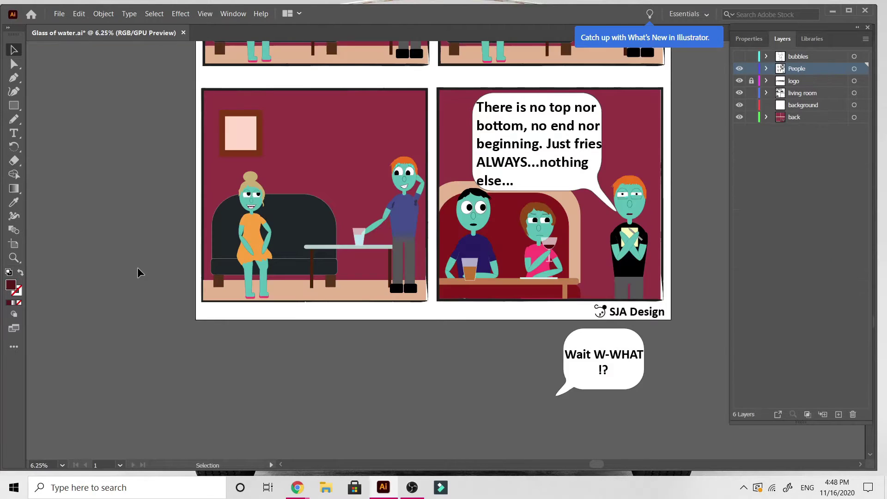
Step: Isolate the third panel's seated woman down to her nested group and select the eyelid beside her loose fringe
{"action": "scroll", "coordinate": [138, 267], "scroll_direction": "left", "scroll_amount": 5}
{"action": "key", "text": "ctrl+plus"}
{"action": "key", "text": "ctrl+plus"}
{"action": "key", "text": "ctrl+plus"}
{"action": "key", "text": "ctrl+plus"}
{"action": "key", "text": "ctrl+plus"}
{"action": "key", "text": "ctrl+plus"}
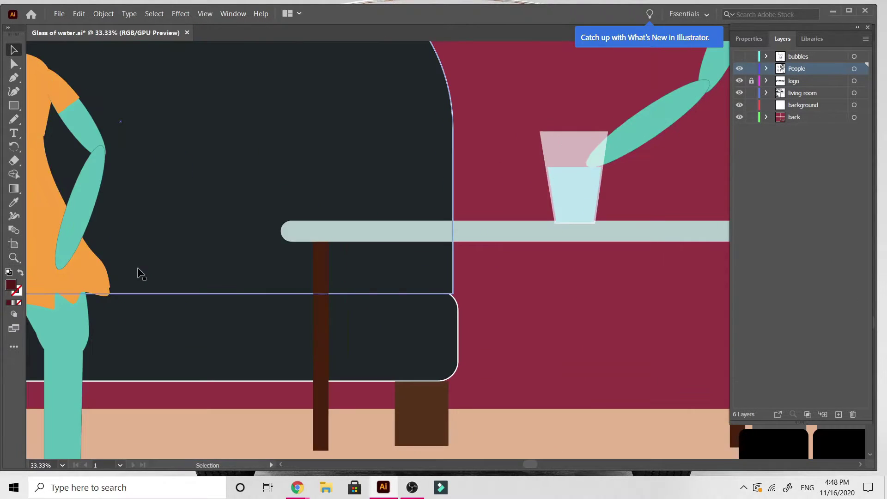
{"action": "scroll", "coordinate": [137, 272], "scroll_direction": "left", "scroll_amount": 4}
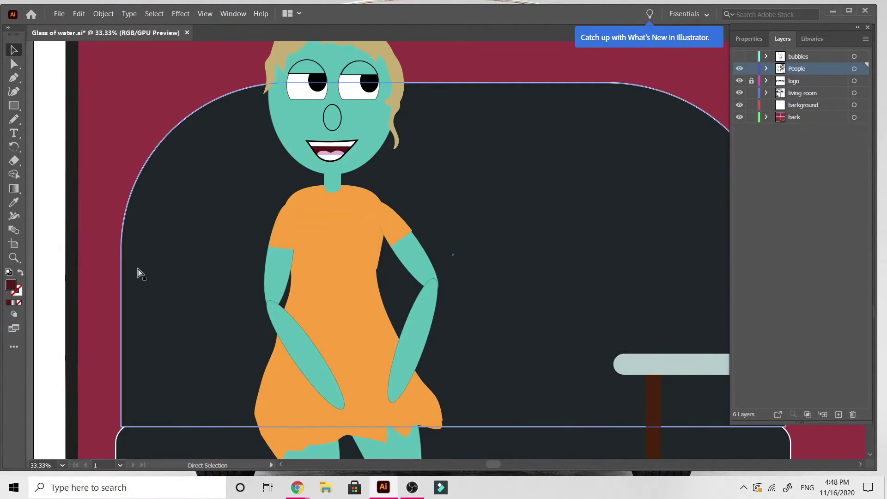
{"action": "key", "text": "ctrl+plus"}
{"action": "scroll", "coordinate": [137, 273], "scroll_direction": "up", "scroll_amount": 8}
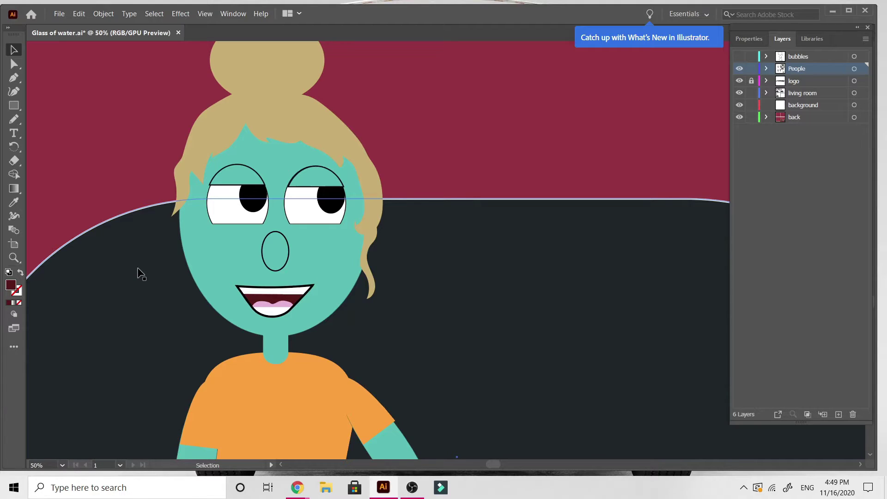
{"action": "key", "text": "ctrl+plus"}
{"action": "key", "text": "ctrl+plus"}
{"action": "scroll", "coordinate": [138, 268], "scroll_direction": "left", "scroll_amount": 4}
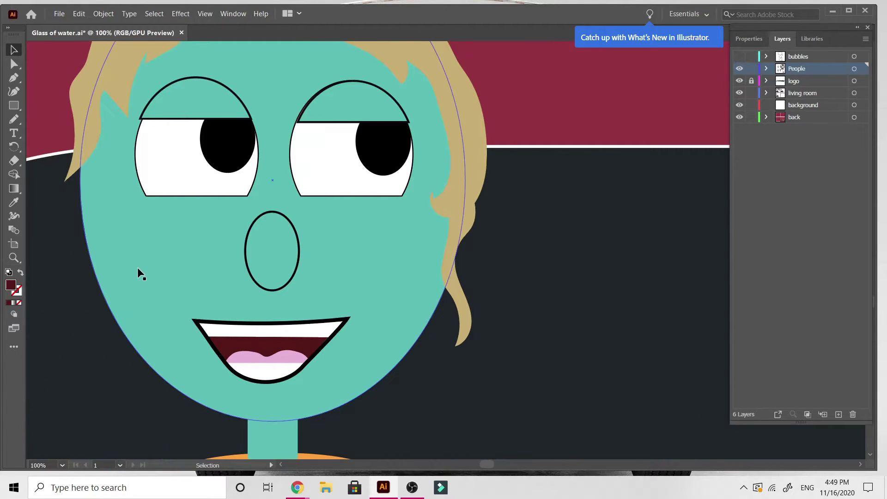
{"action": "scroll", "coordinate": [137, 267], "scroll_direction": "up", "scroll_amount": 2}
{"action": "scroll", "coordinate": [137, 267], "scroll_direction": "left", "scroll_amount": 1}
{"action": "left_click", "coordinate": [206, 185]}
{"action": "left_click", "coordinate": [204, 185]}
{"action": "double_click", "coordinate": [192, 180]}
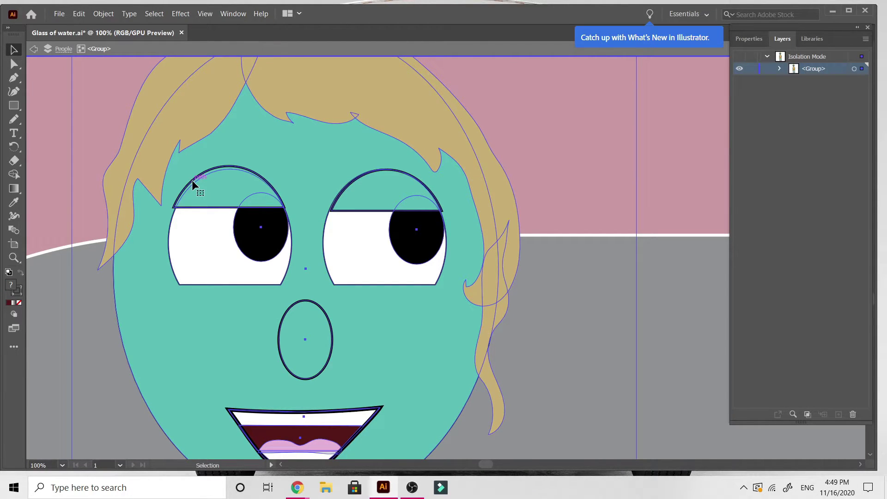
{"action": "double_click", "coordinate": [196, 185]}
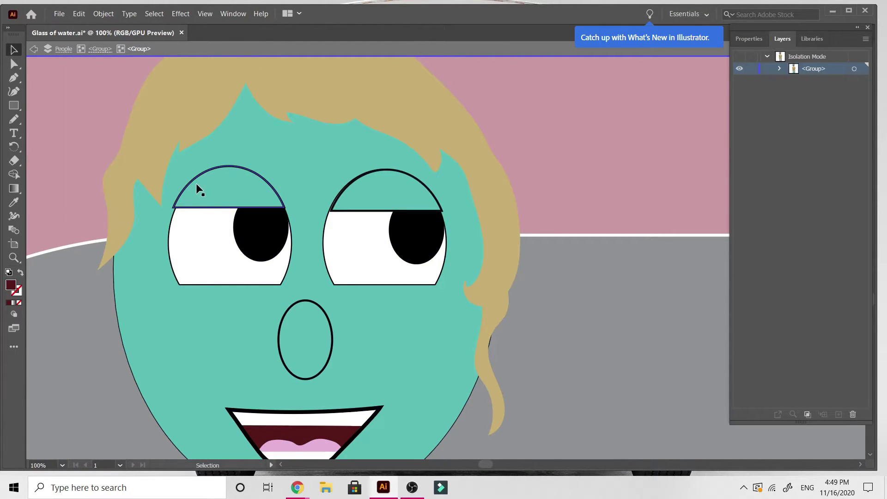
{"action": "left_click", "coordinate": [195, 180]}
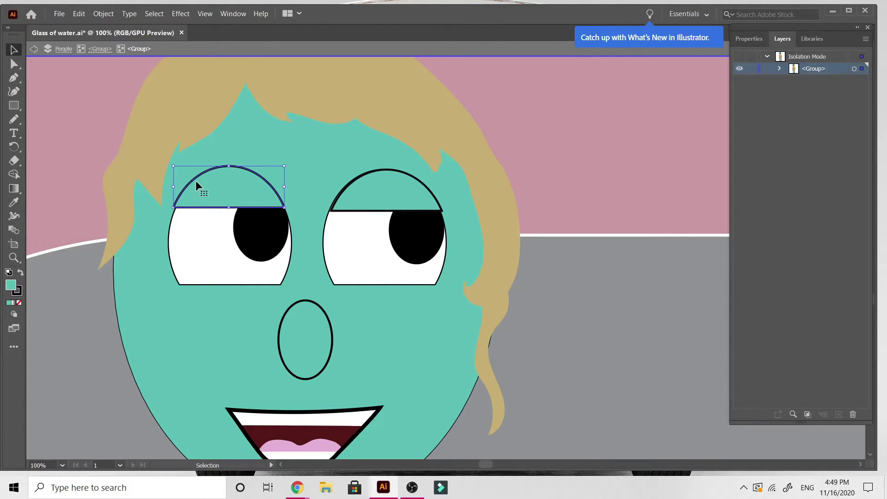
Step: Lower the outer corner point of each of the woman's eyelids slightly so they slant outward, and leave her isolated group
{"action": "left_click", "coordinate": [12, 69]}
{"action": "left_click", "coordinate": [12, 66]}
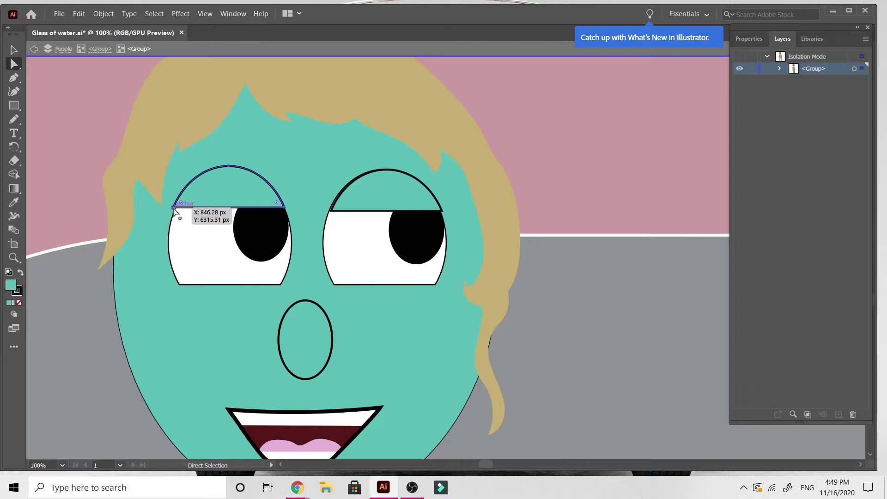
{"action": "left_click_drag", "start_coordinate": [174, 209], "coordinate": [174, 218]}
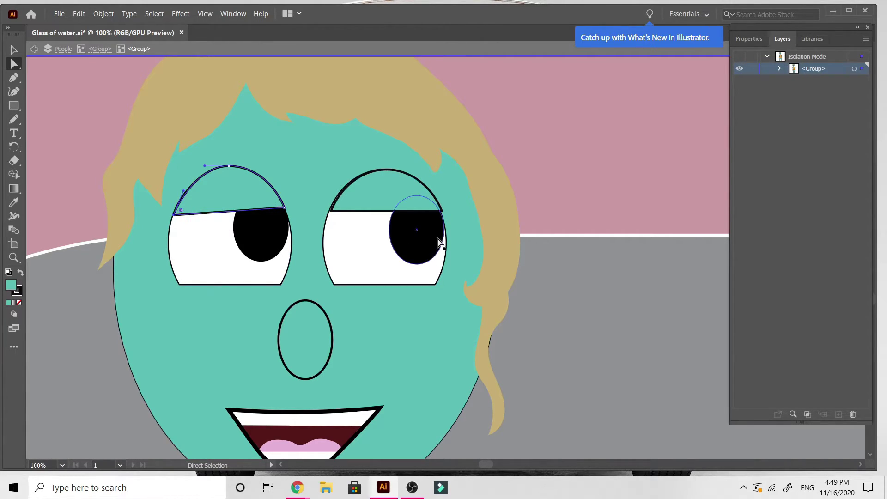
{"action": "left_click", "coordinate": [442, 210]}
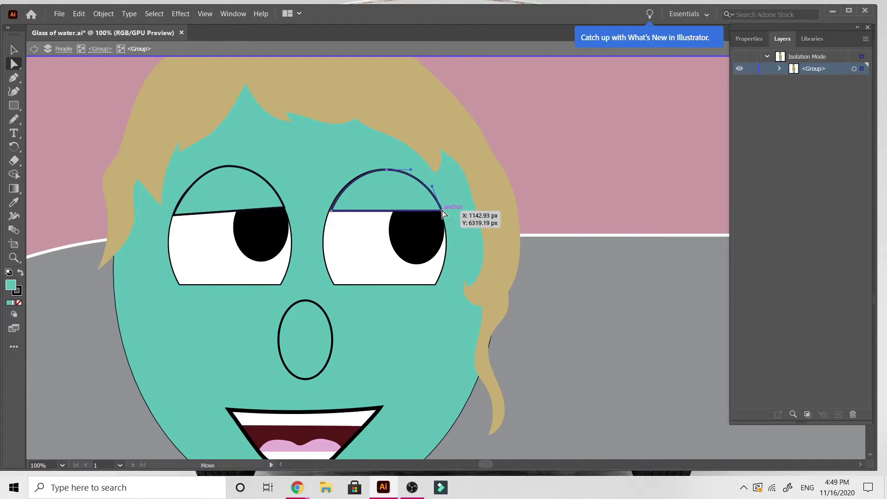
{"action": "left_click_drag", "start_coordinate": [441, 211], "coordinate": [443, 216]}
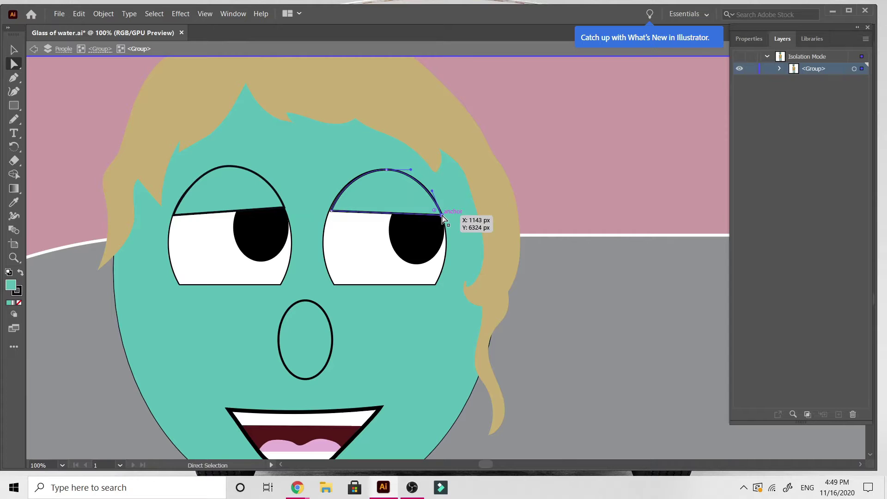
{"action": "left_click", "coordinate": [13, 52]}
{"action": "double_click", "coordinate": [63, 104]}
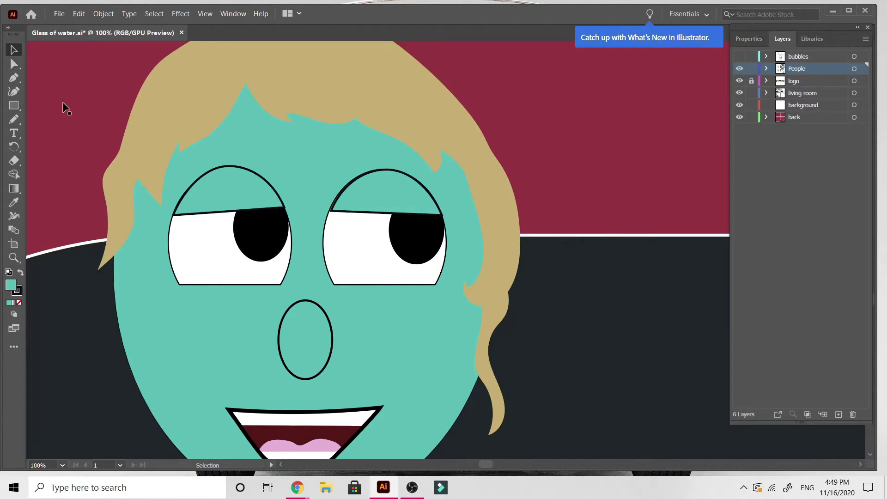
Step: Try drawing an eyebrow line above each of the woman's eyes with the Pencil tool
{"action": "left_click", "coordinate": [14, 123]}
{"action": "mouse_move", "coordinate": [175, 178]}
{"action": "left_mouse_down"}
{"action": "mouse_move", "coordinate": [230, 152]}
{"action": "mouse_move", "coordinate": [259, 160]}
{"action": "left_mouse_up"}
{"action": "left_click_drag", "start_coordinate": [376, 148], "coordinate": [450, 182]}
{"action": "key", "text": "ctrl+z"}
{"action": "key", "text": "ctrl+z"}
Step: Draw a thin black worried eyebrow above each of the woman's eyes, sloping down toward the outer side, and deselect it
{"action": "left_click_drag", "start_coordinate": [163, 187], "coordinate": [256, 137]}
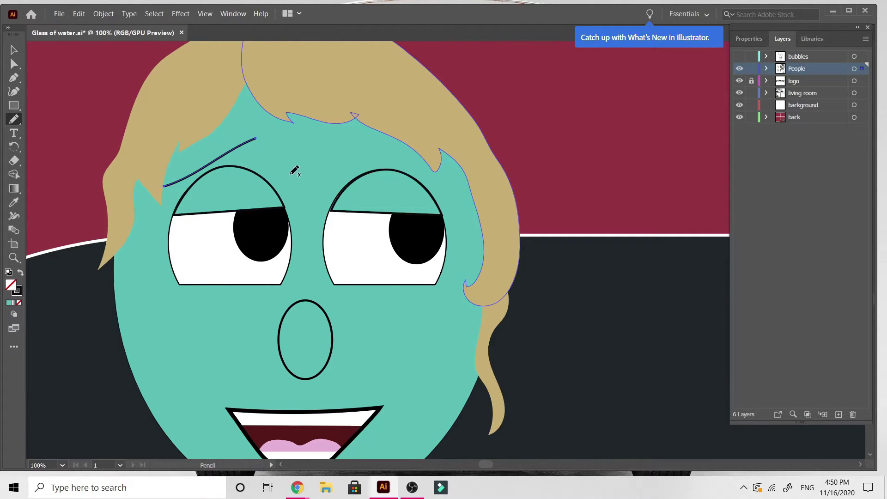
{"action": "mouse_move", "coordinate": [349, 158]}
{"action": "left_mouse_down"}
{"action": "mouse_move", "coordinate": [376, 152]}
{"action": "mouse_move", "coordinate": [460, 206]}
{"action": "left_mouse_up"}
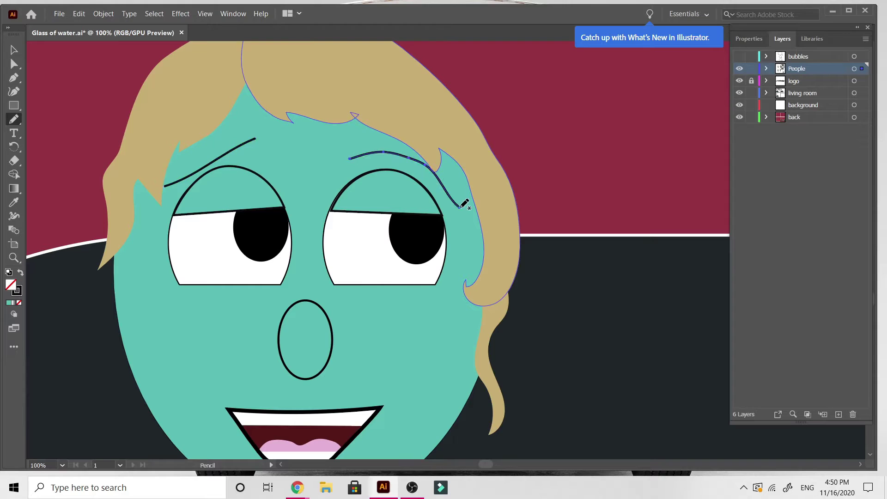
{"action": "key", "text": "ctrl+z"}
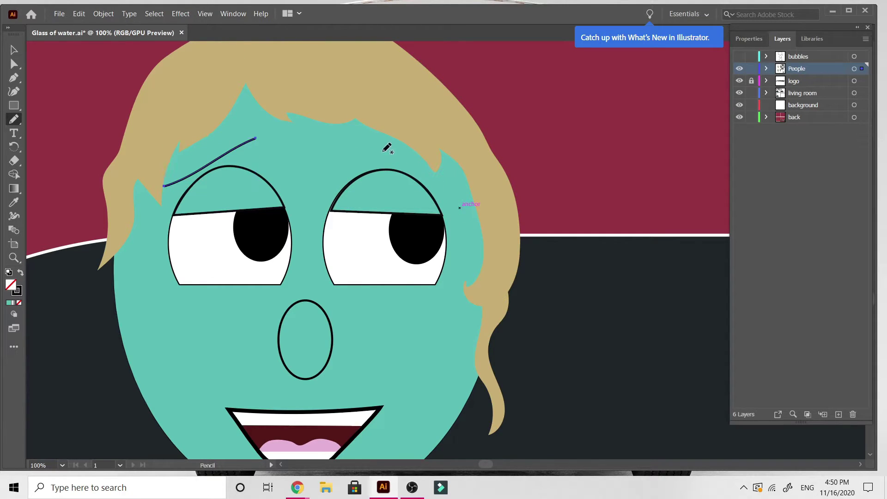
{"action": "left_click_drag", "start_coordinate": [374, 154], "coordinate": [451, 195]}
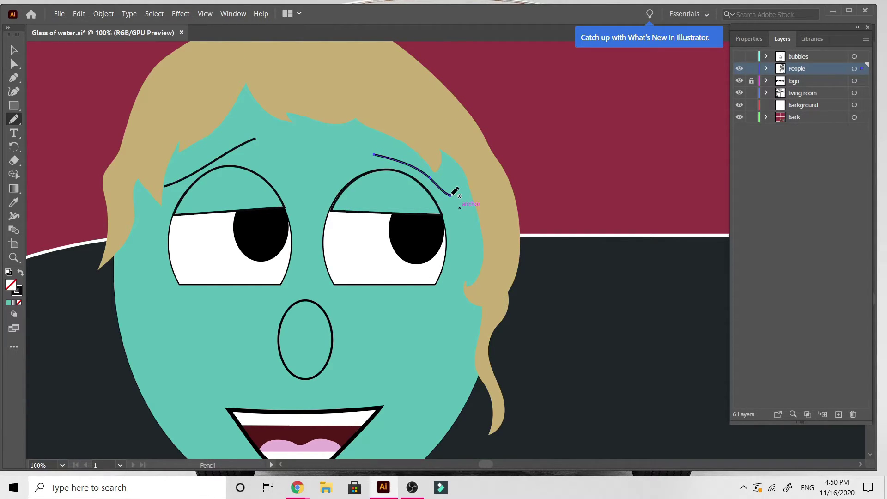
{"action": "key", "text": "ctrl+minus"}
{"action": "key", "text": "ctrl+minus"}
{"action": "key", "text": "ctrl+minus"}
{"action": "key", "text": "ctrl+minus"}
{"action": "key", "text": "ctrl+minus"}
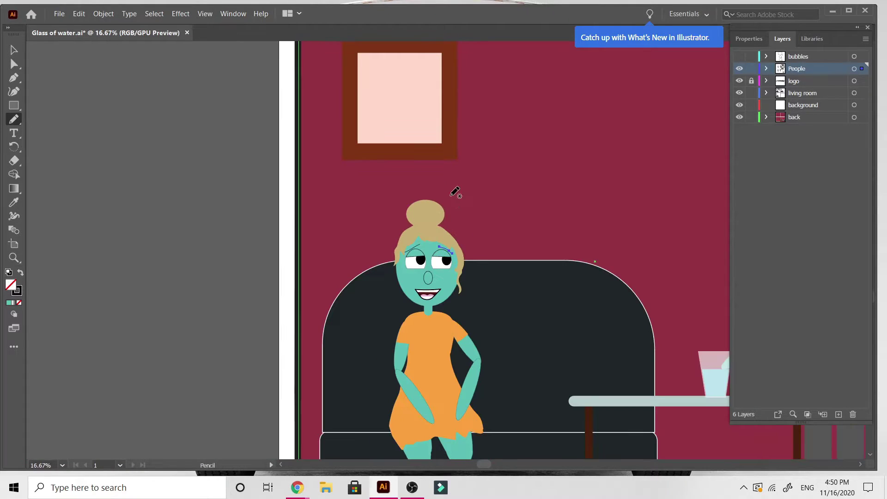
{"action": "left_click", "coordinate": [14, 49]}
{"action": "left_click", "coordinate": [107, 187]}
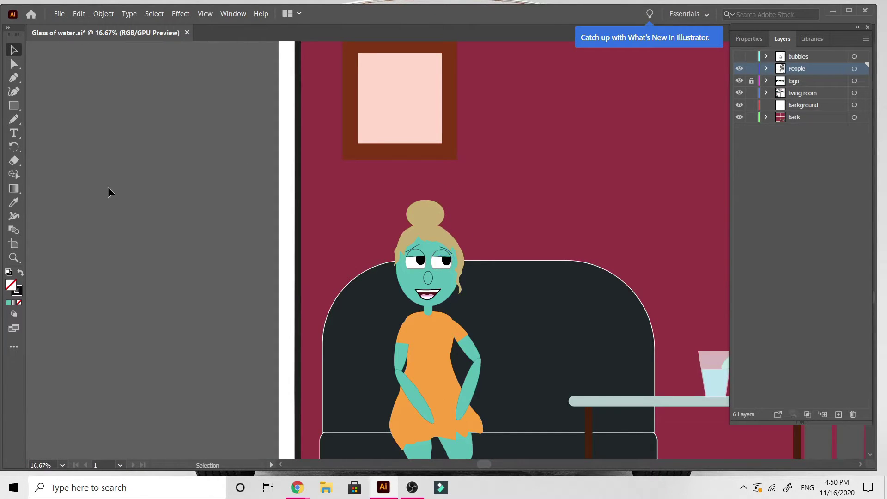
Step: Examine the woman's expression alongside the man in the third panel and close up
{"action": "scroll", "coordinate": [107, 187], "scroll_direction": "right", "scroll_amount": 5}
{"action": "scroll", "coordinate": [108, 188], "scroll_direction": "left", "scroll_amount": 1}
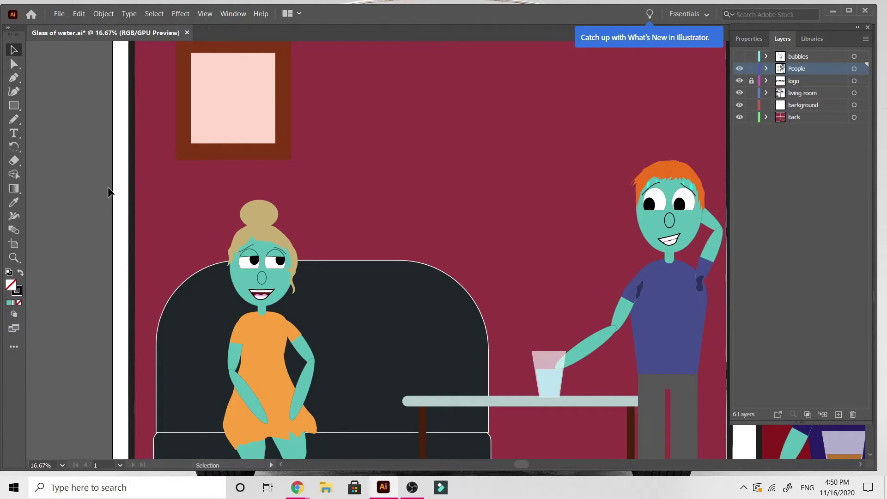
{"action": "key", "text": "ctrl+plus"}
{"action": "key", "text": "ctrl+plus"}
{"action": "key", "text": "ctrl+plus"}
{"action": "key", "text": "ctrl+plus"}
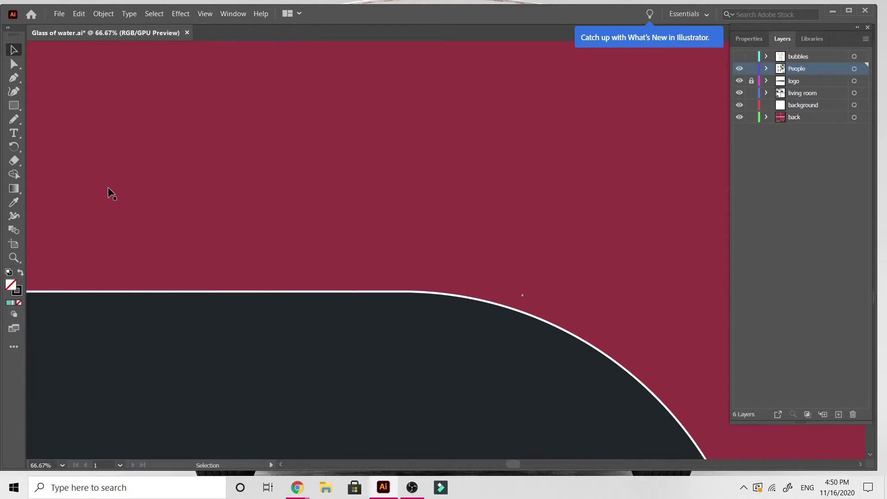
{"action": "scroll", "coordinate": [107, 187], "scroll_direction": "left", "scroll_amount": 5}
{"action": "scroll", "coordinate": [107, 186], "scroll_direction": "down", "scroll_amount": 3}
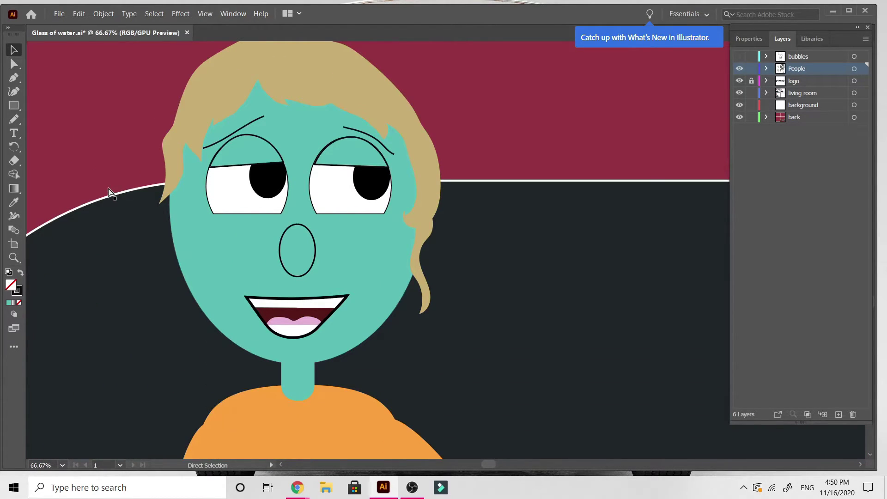
Step: Select all parts of the seated woman's mouth in the third panel, rotate them together slightly clockwise, and leave the isolated group
{"action": "key", "text": "ctrl+plus"}
{"action": "key", "text": "ctrl+plus"}
{"action": "scroll", "coordinate": [379, 295], "scroll_direction": "down", "scroll_amount": 4}
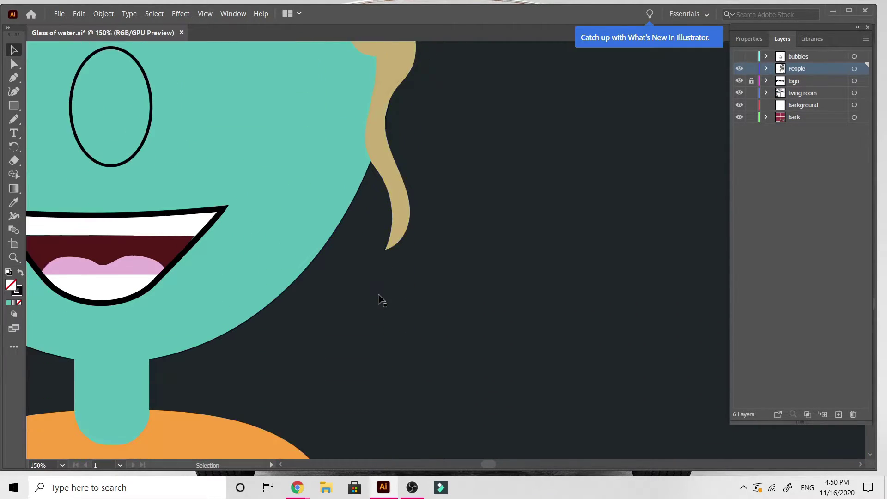
{"action": "scroll", "coordinate": [378, 299], "scroll_direction": "left", "scroll_amount": 5}
{"action": "left_click", "coordinate": [202, 214]}
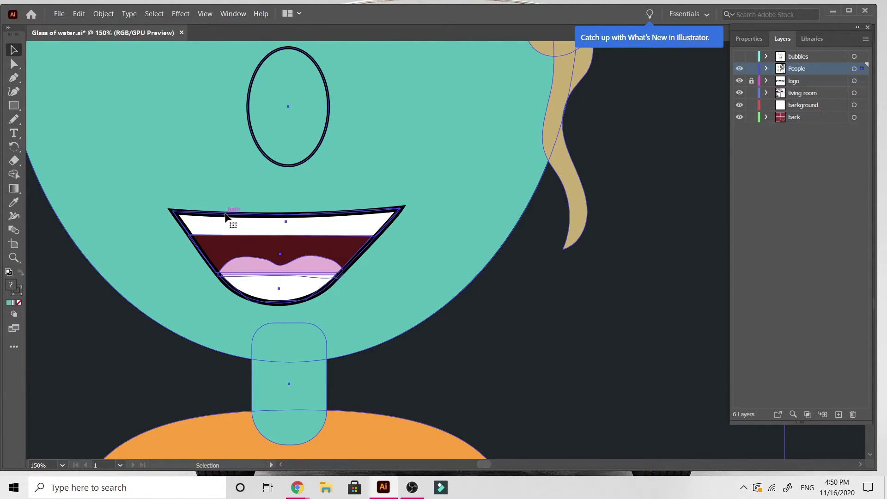
{"action": "double_click", "coordinate": [224, 217]}
{"action": "left_click", "coordinate": [225, 215]}
{"action": "left_click", "coordinate": [225, 216]}
{"action": "left_click", "coordinate": [226, 231], "text": "shift"}
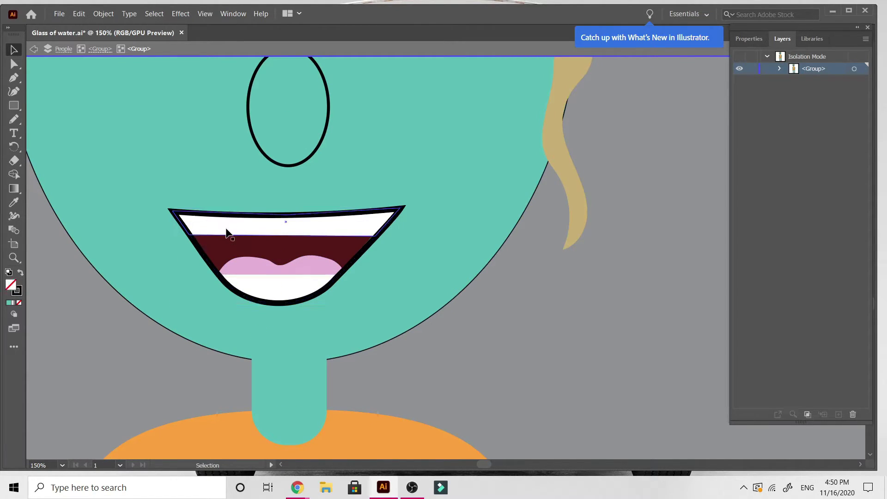
{"action": "left_click", "coordinate": [232, 214]}
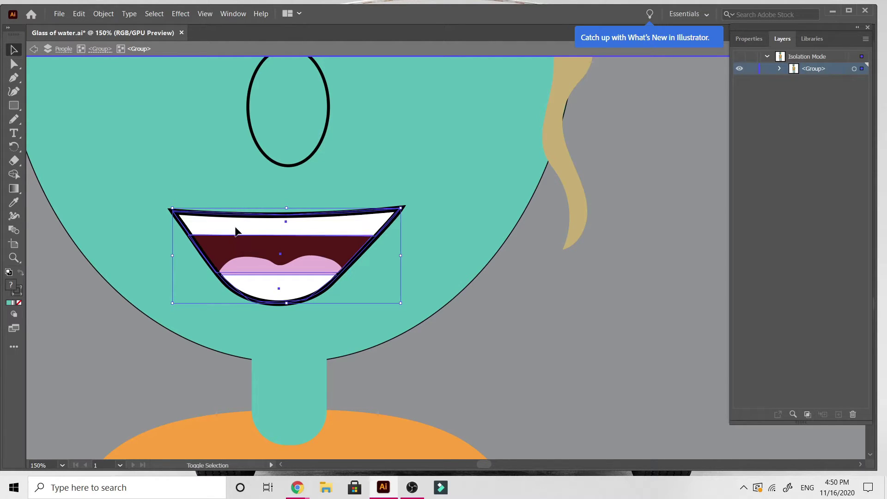
{"action": "left_click", "coordinate": [265, 288]}
{"action": "left_click", "coordinate": [271, 300]}
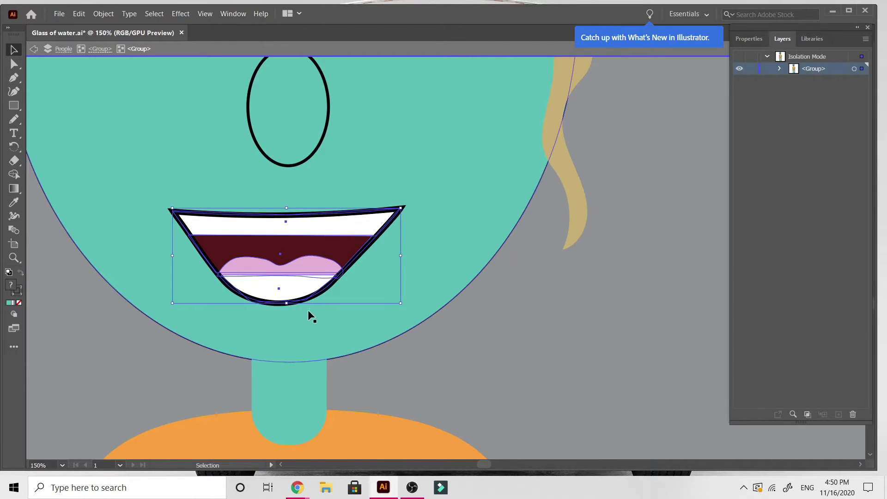
{"action": "left_click_drag", "start_coordinate": [404, 307], "coordinate": [402, 318]}
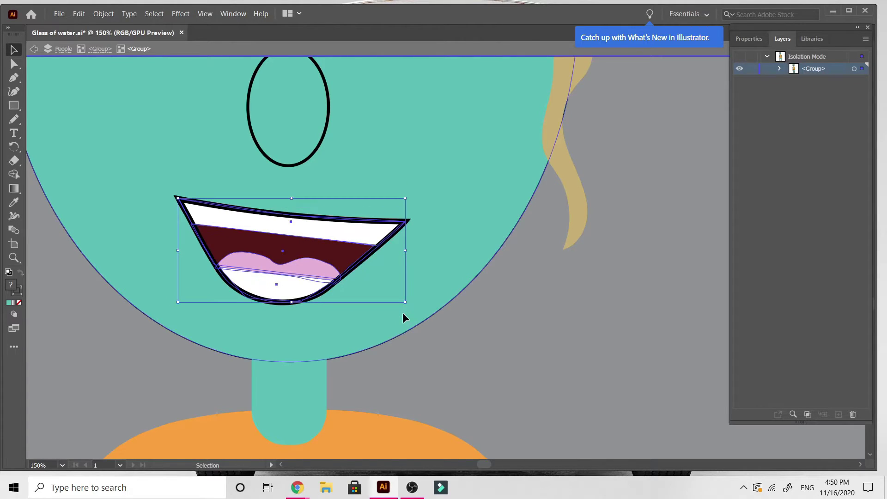
{"action": "double_click", "coordinate": [460, 397]}
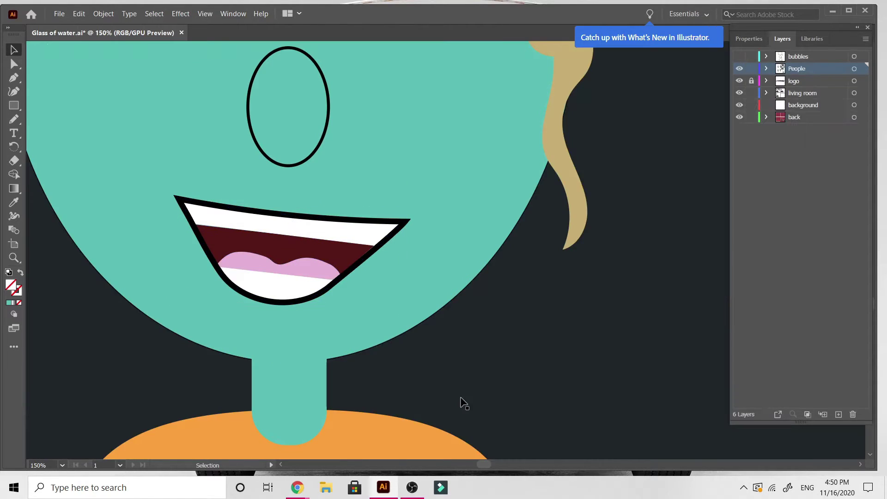
Step: Examine the third panel with the woman's tilted mouth and compare it with the first and second panels
{"action": "scroll", "coordinate": [462, 402], "scroll_direction": "down", "scroll_amount": 7}
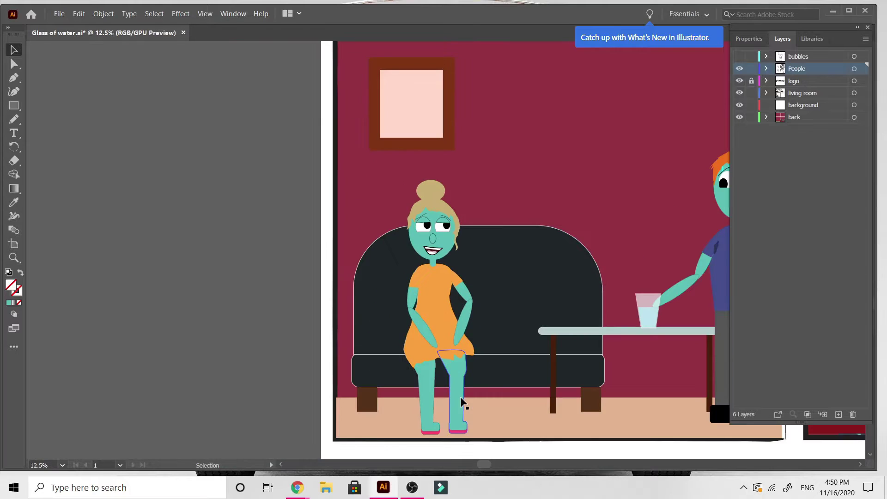
{"action": "scroll", "coordinate": [250, 331], "scroll_direction": "right", "scroll_amount": 5}
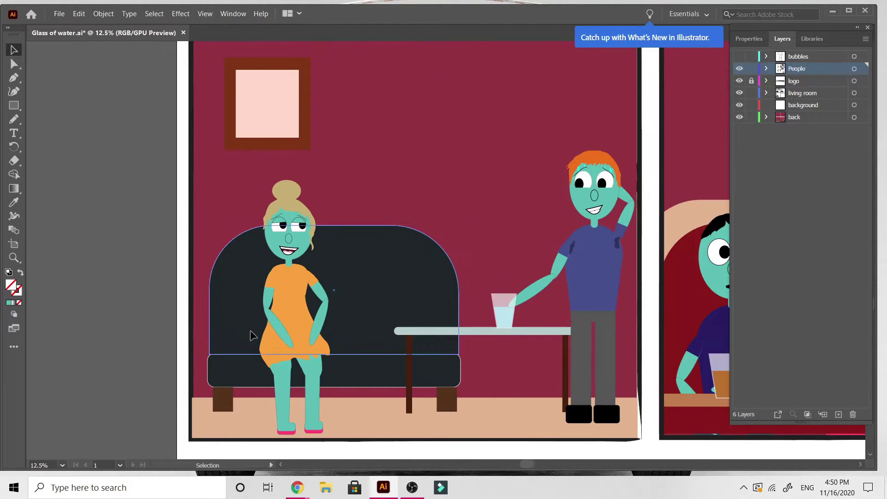
{"action": "scroll", "coordinate": [250, 334], "scroll_direction": "right", "scroll_amount": 2}
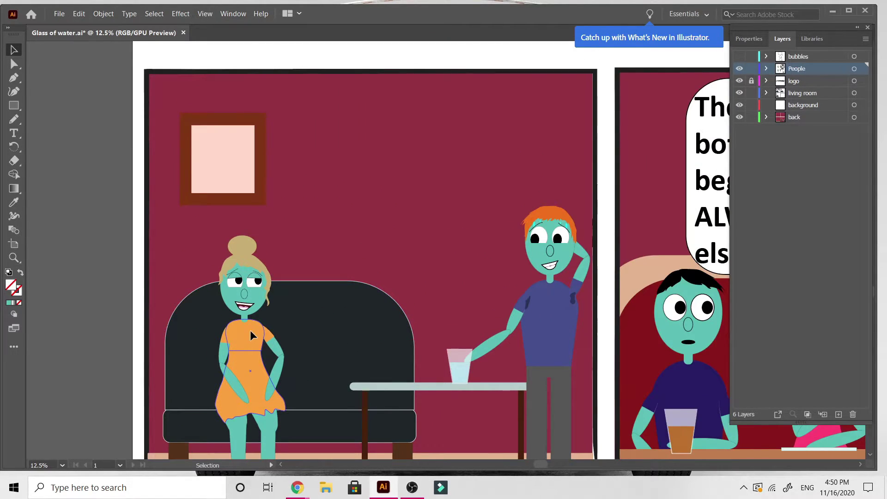
{"action": "scroll", "coordinate": [250, 333], "scroll_direction": "down", "scroll_amount": 5}
{"action": "scroll", "coordinate": [251, 333], "scroll_direction": "up", "scroll_amount": 2}
{"action": "scroll", "coordinate": [250, 330], "scroll_direction": "up", "scroll_amount": 5}
{"action": "scroll", "coordinate": [250, 331], "scroll_direction": "right", "scroll_amount": 10}
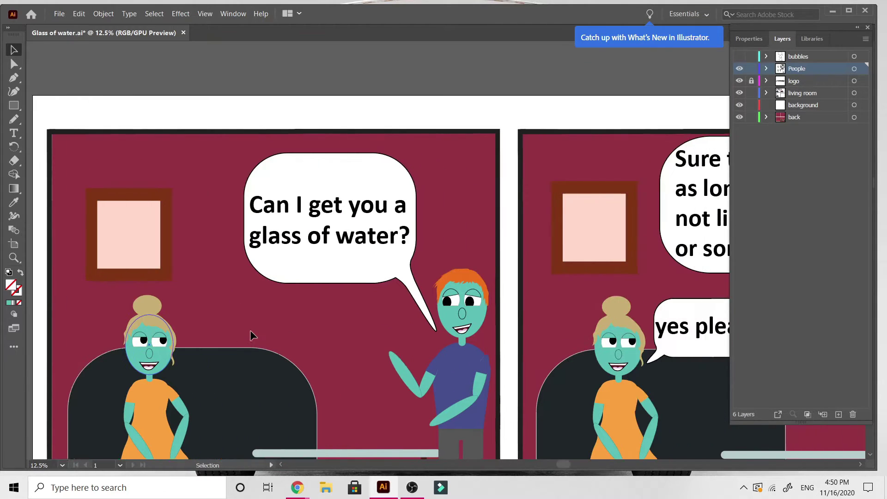
{"action": "scroll", "coordinate": [250, 334], "scroll_direction": "down", "scroll_amount": 5}
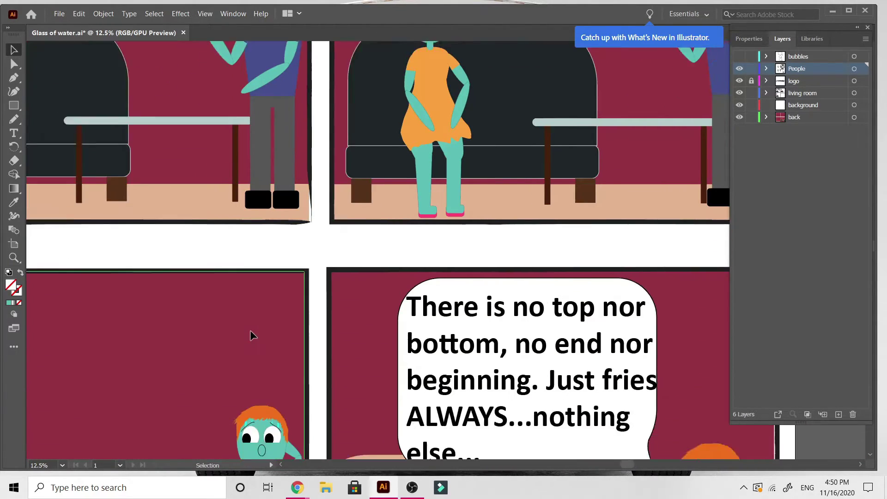
{"action": "scroll", "coordinate": [250, 333], "scroll_direction": "left", "scroll_amount": 8}
{"action": "scroll", "coordinate": [251, 330], "scroll_direction": "up", "scroll_amount": 5}
{"action": "scroll", "coordinate": [251, 329], "scroll_direction": "right", "scroll_amount": 3}
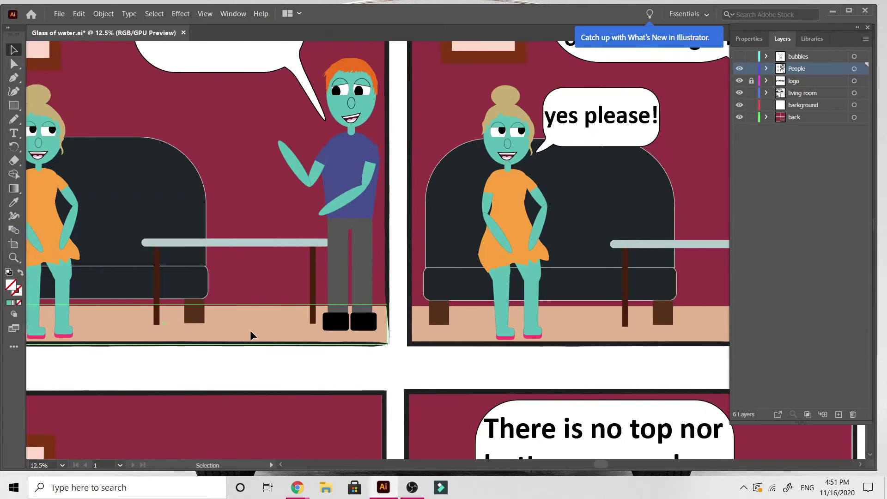
{"action": "double_click", "coordinate": [543, 100]}
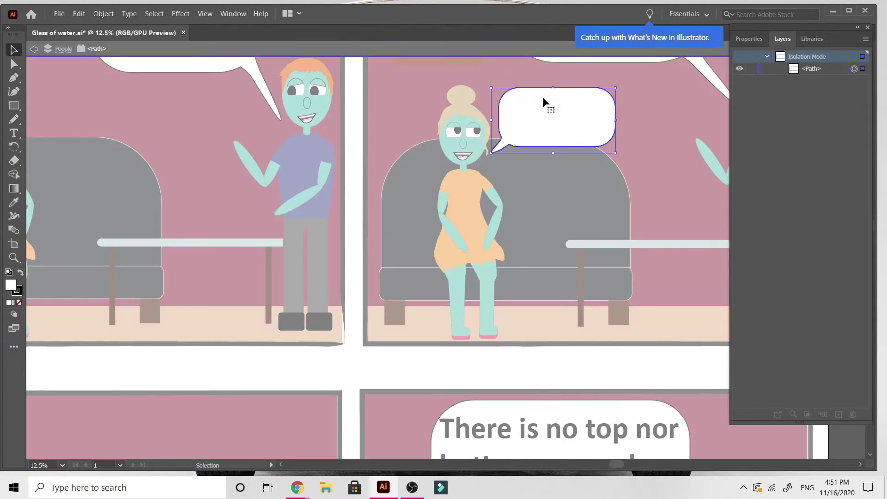
{"action": "scroll", "coordinate": [543, 100], "scroll_direction": "up", "scroll_amount": 4}
{"action": "scroll", "coordinate": [543, 99], "scroll_direction": "down", "scroll_amount": 1}
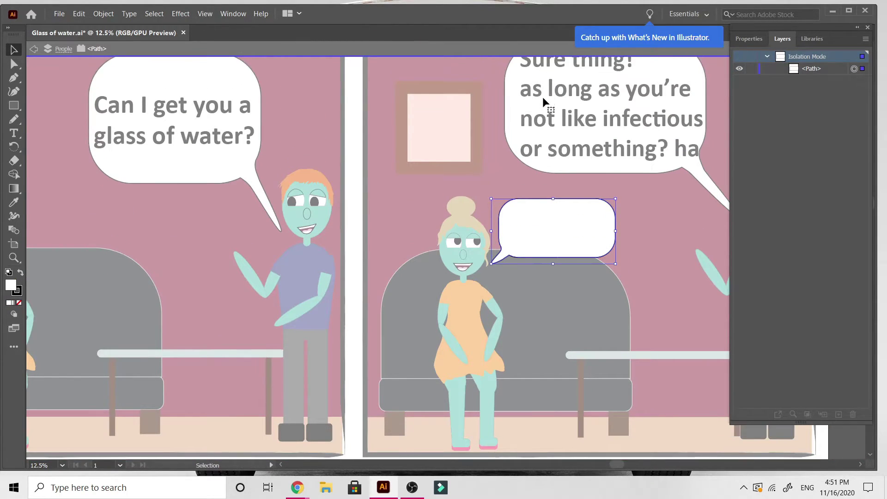
{"action": "scroll", "coordinate": [151, 192], "scroll_direction": "left", "scroll_amount": 5}
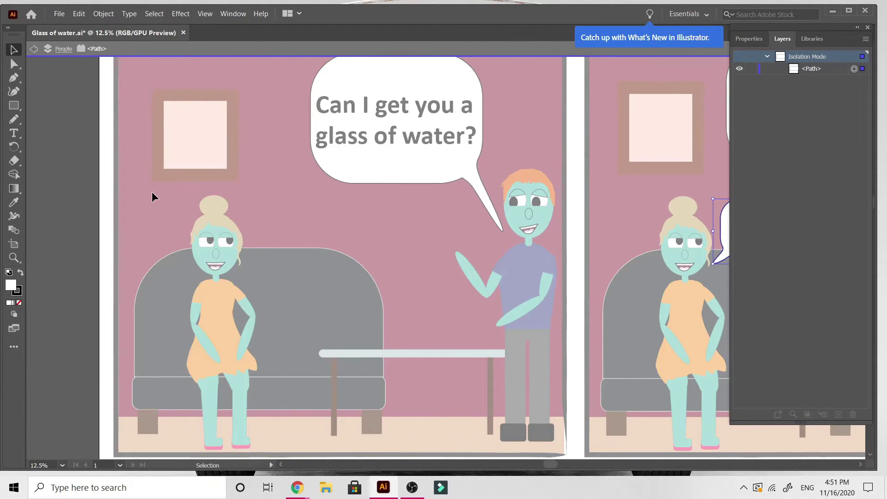
{"action": "double_click", "coordinate": [145, 178]}
Step: Copy the "Can I get you a glass of water?" speech bubble from the first panel and place the copy above the couch in the third panel
{"action": "left_click", "coordinate": [426, 103]}
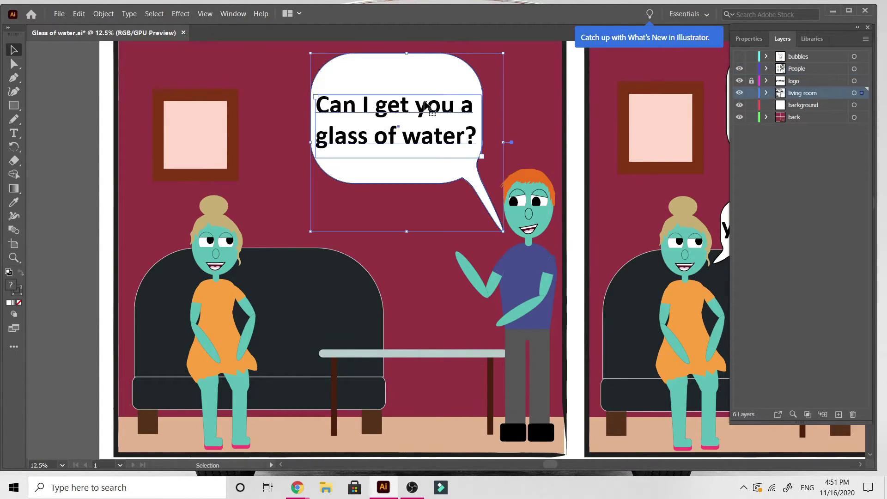
{"action": "key", "text": "v"}
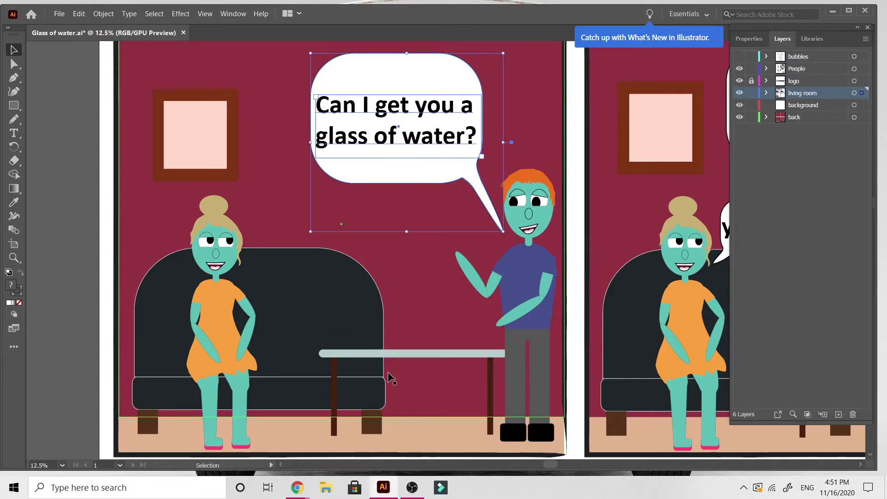
{"action": "scroll", "coordinate": [388, 376], "scroll_direction": "down", "scroll_amount": 10}
{"action": "scroll", "coordinate": [388, 376], "scroll_direction": "down", "scroll_amount": 2}
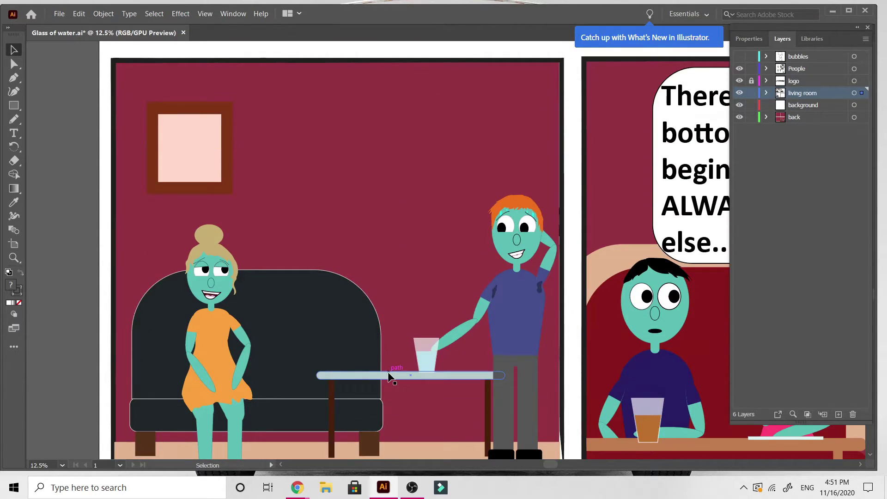
{"action": "key", "text": "ctrl+v"}
{"action": "left_click_drag", "start_coordinate": [442, 258], "coordinate": [309, 198]}
{"action": "right_click", "coordinate": [310, 202]}
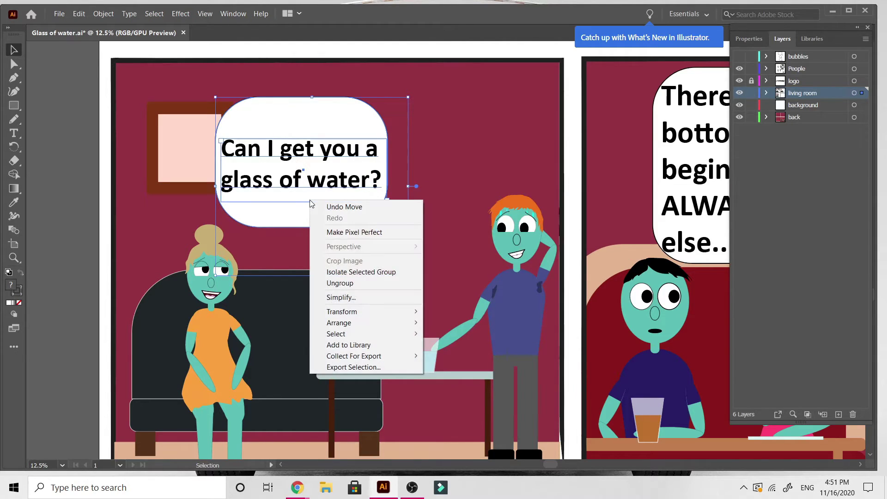
{"action": "left_click", "coordinate": [286, 207]}
{"action": "double_click", "coordinate": [287, 207]}
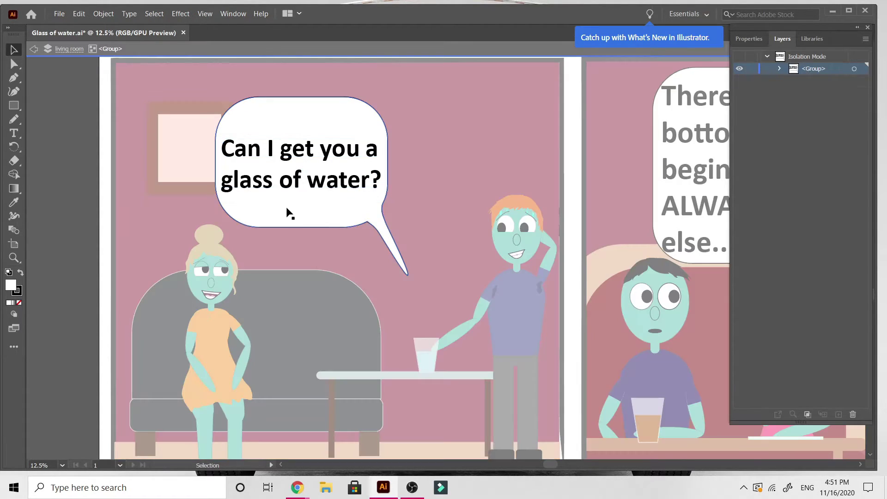
{"action": "right_click", "coordinate": [286, 211]}
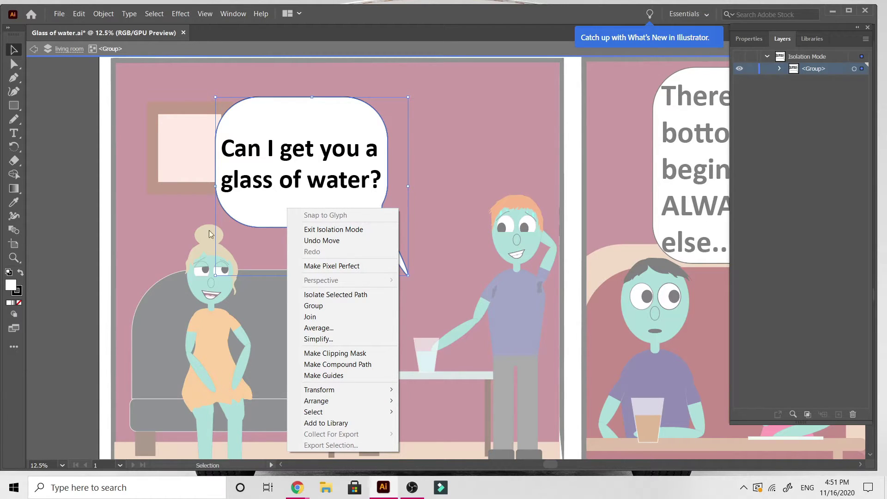
{"action": "left_click", "coordinate": [50, 272]}
{"action": "double_click", "coordinate": [51, 272]}
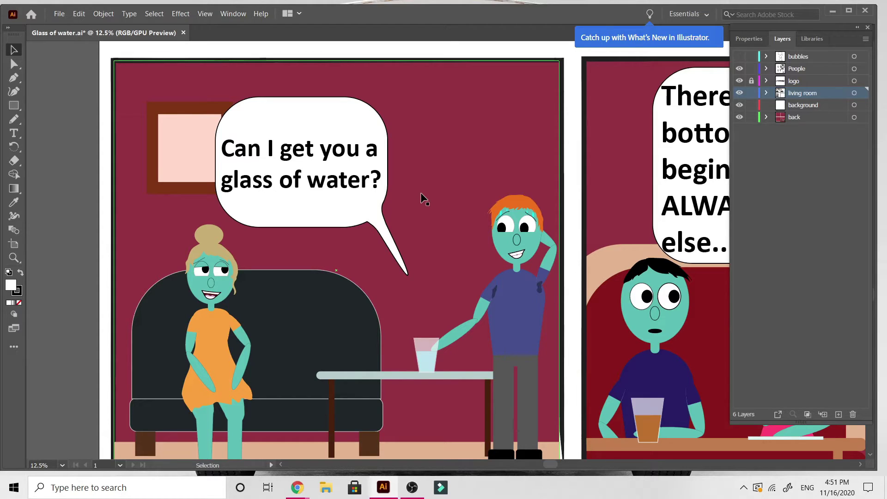
{"action": "left_click", "coordinate": [337, 191]}
{"action": "right_click", "coordinate": [336, 190]}
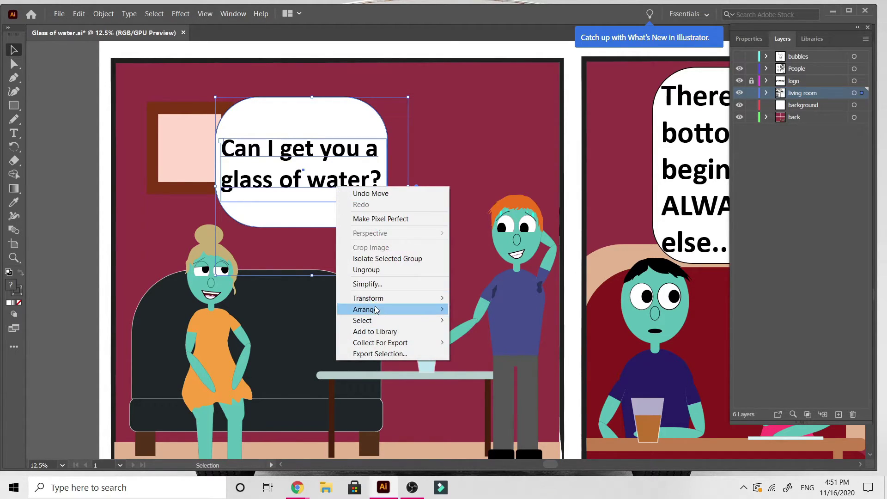
{"action": "mouse_move", "coordinate": [370, 299]}
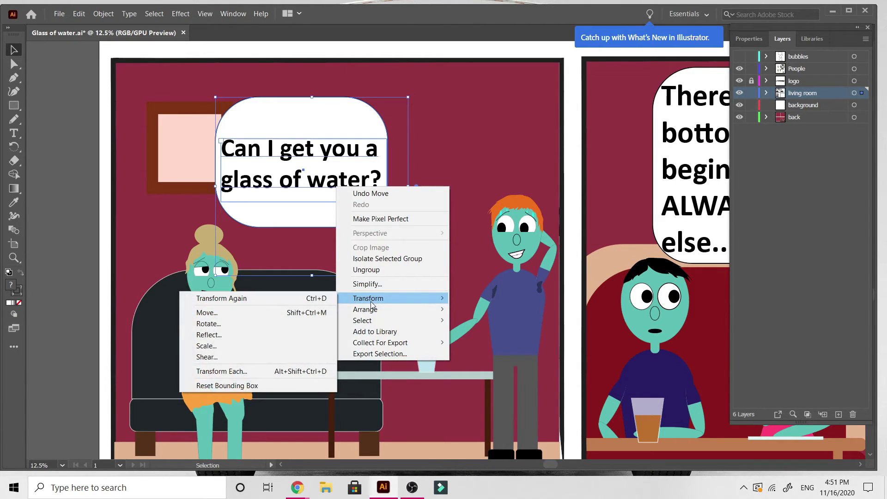
{"action": "left_click", "coordinate": [278, 336]}
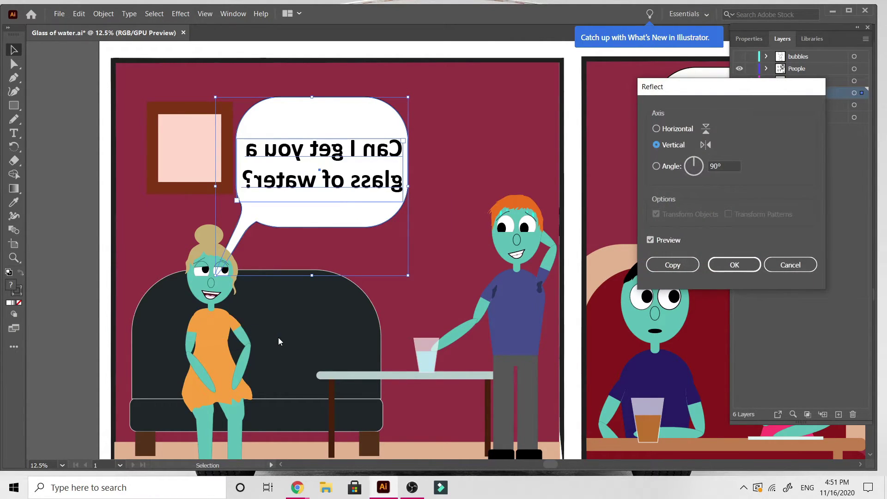
{"action": "left_click", "coordinate": [789, 264]}
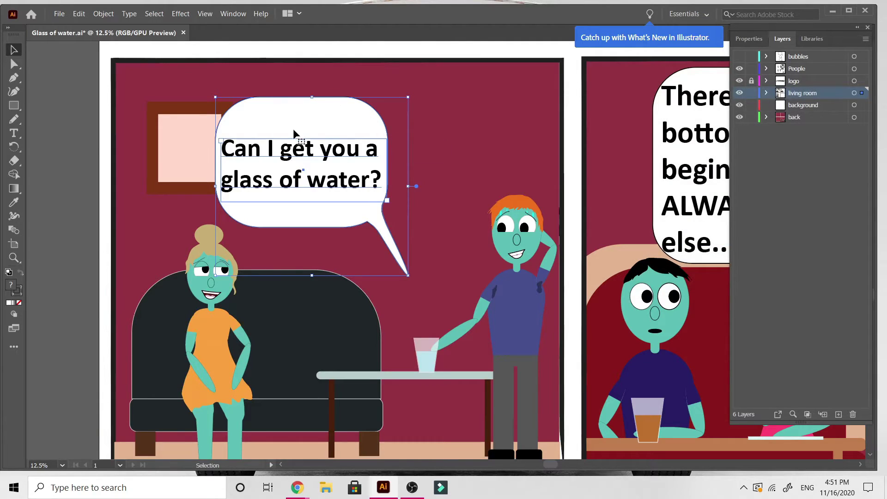
Step: Reflect only the copied bubble's shape about the vertical axis, leaving its text readable, and exit the isolated group
{"action": "left_click", "coordinate": [54, 217]}
{"action": "double_click", "coordinate": [314, 122]}
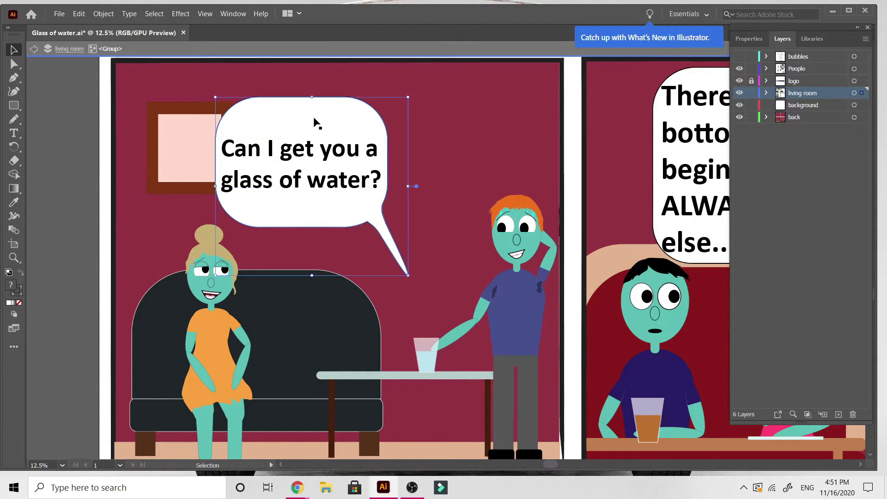
{"action": "right_click", "coordinate": [314, 118]}
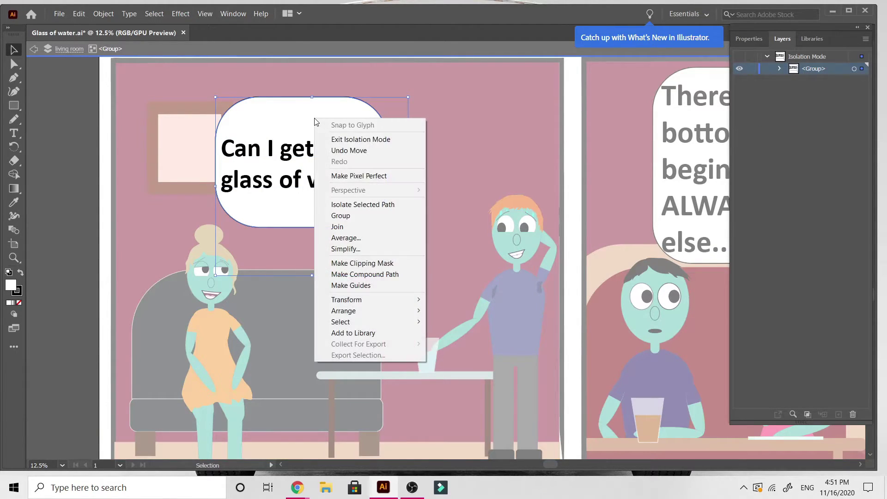
{"action": "mouse_move", "coordinate": [360, 298]}
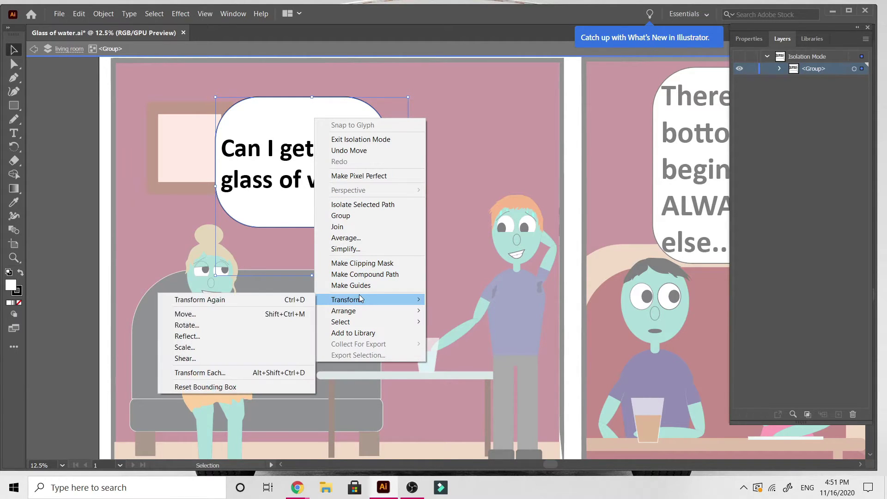
{"action": "left_click", "coordinate": [258, 338]}
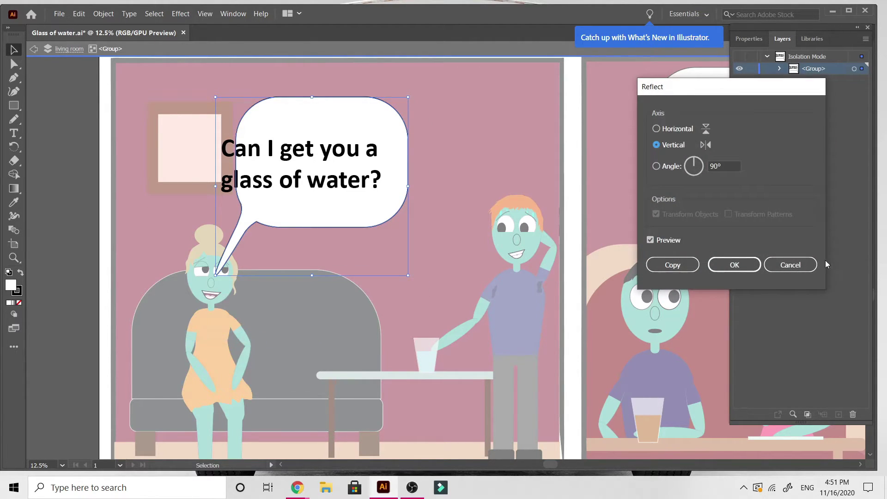
{"action": "left_click", "coordinate": [719, 266]}
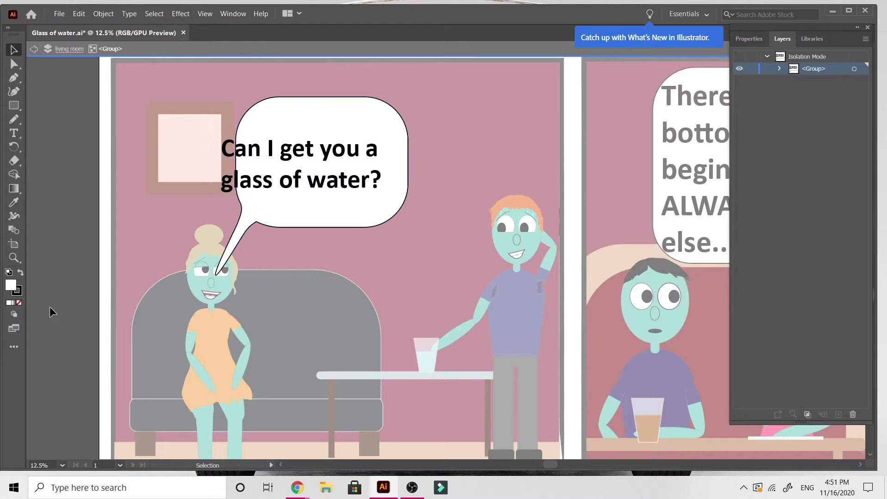
{"action": "double_click", "coordinate": [49, 306]}
Step: Move the bubble beside the woman so its tail points at her face, and fit the text inside the bubble shape
{"action": "scroll", "coordinate": [49, 306], "scroll_direction": "down", "scroll_amount": 3}
{"action": "left_click_drag", "start_coordinate": [320, 120], "coordinate": [366, 133]}
{"action": "scroll", "coordinate": [346, 139], "scroll_direction": "up", "scroll_amount": 2}
{"action": "double_click", "coordinate": [347, 138]}
{"action": "left_click_drag", "start_coordinate": [351, 172], "coordinate": [353, 191]}
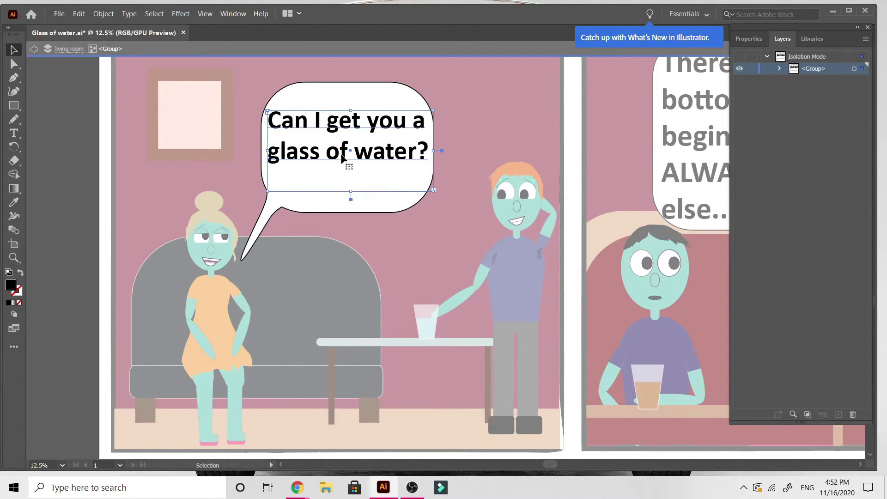
Step: Replace the woman's bubble text in the third panel with the man's first name followed by ", I don't have the virus ..." and exit the group
{"action": "double_click", "coordinate": [343, 159]}
{"action": "key", "text": "ctrl+a"}
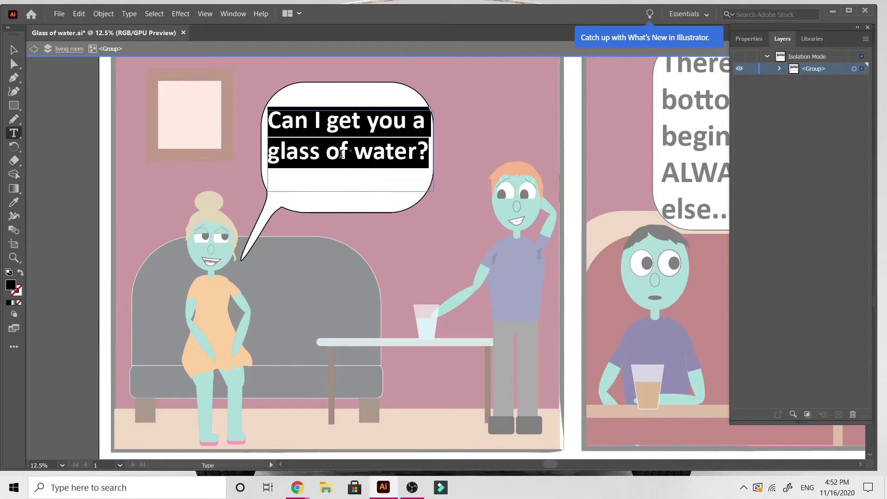
{"action": "type", "text": "Dan"}
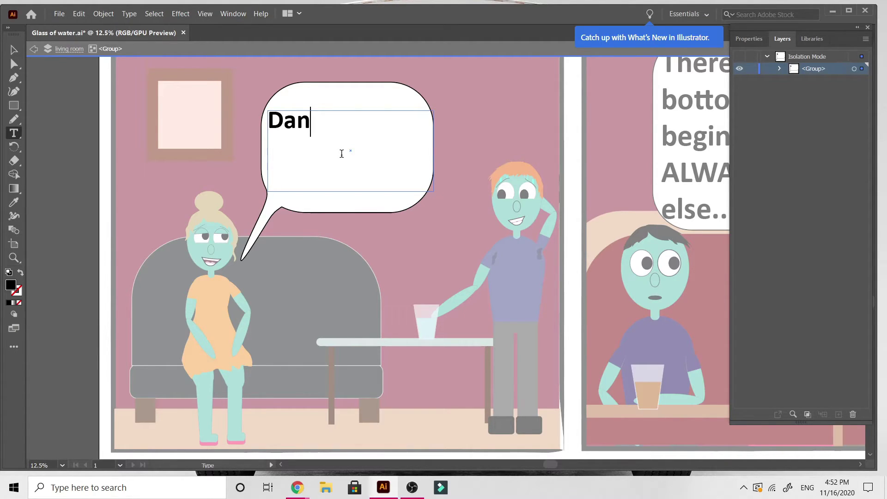
{"action": "type", "text": ", I do"}
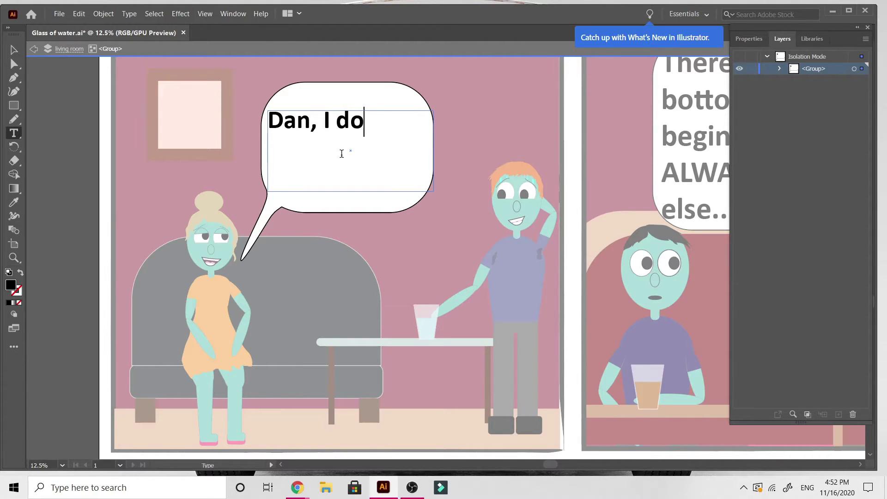
{"action": "type", "text": "n't"}
{"action": "type", "text": "have t"}
{"action": "type", "text": "j"}
{"action": "key", "text": "BackSpace"}
{"action": "type", "text": "he "}
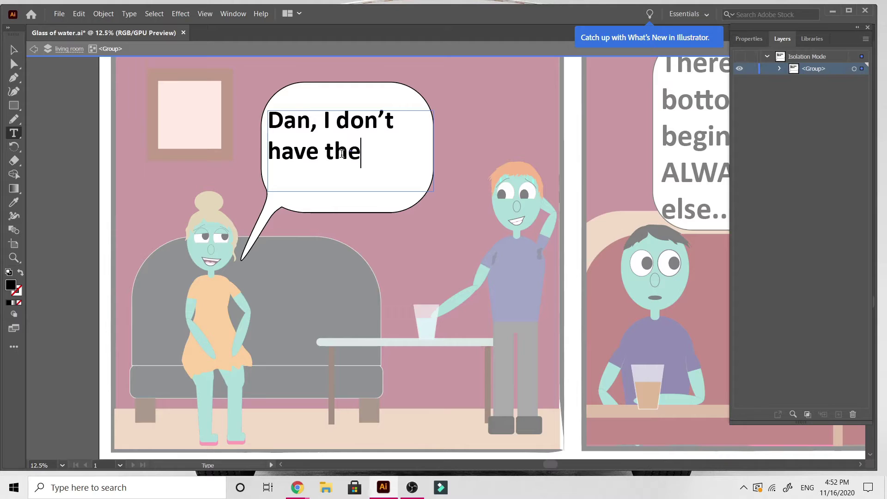
{"action": "type", "text": "virus "}
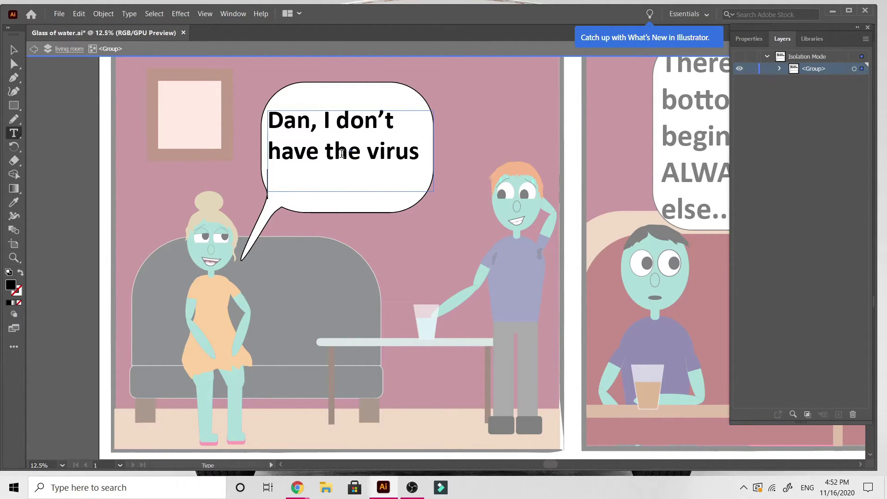
{"action": "type", "text": "..."}
{"action": "left_click", "coordinate": [17, 53]}
{"action": "double_click", "coordinate": [53, 134]}
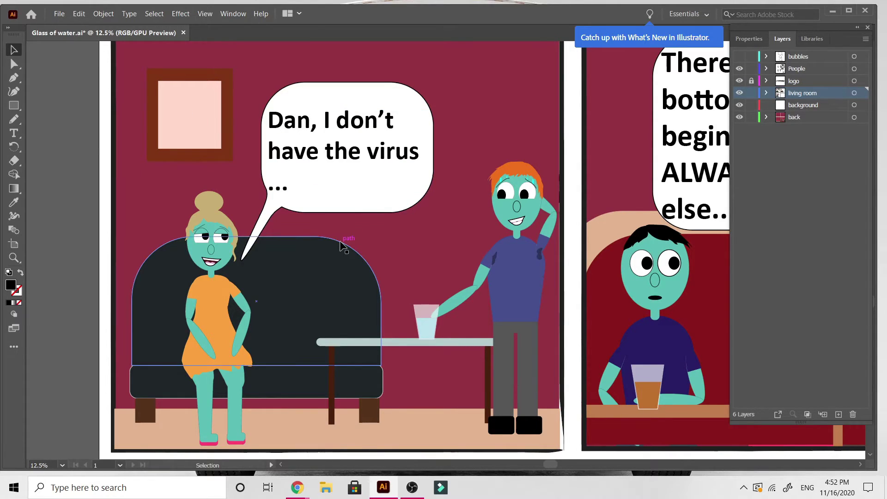
Step: Nudge the new text slightly toward the middle of the woman's bubble and exit the isolated group
{"action": "key", "text": "ctrl+minus"}
{"action": "key", "text": "ctrl+minus"}
{"action": "scroll", "coordinate": [341, 245], "scroll_direction": "left", "scroll_amount": 3}
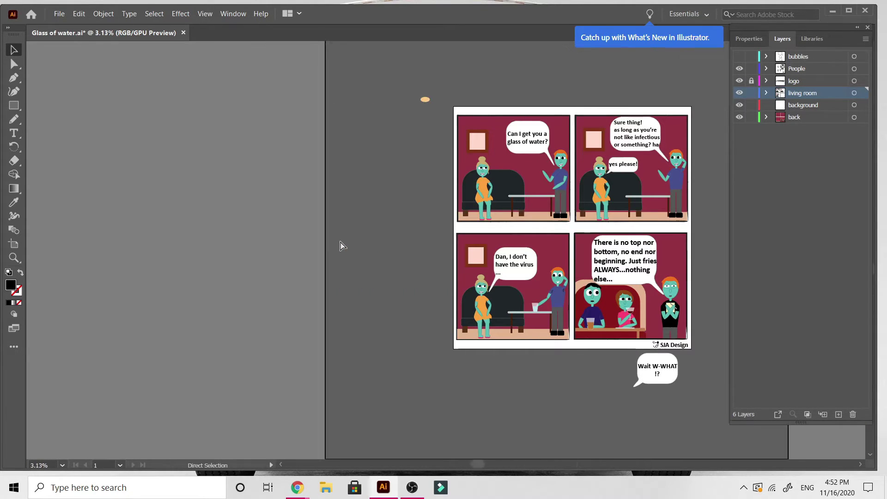
{"action": "key", "text": "ctrl+plus"}
{"action": "key", "text": "v"}
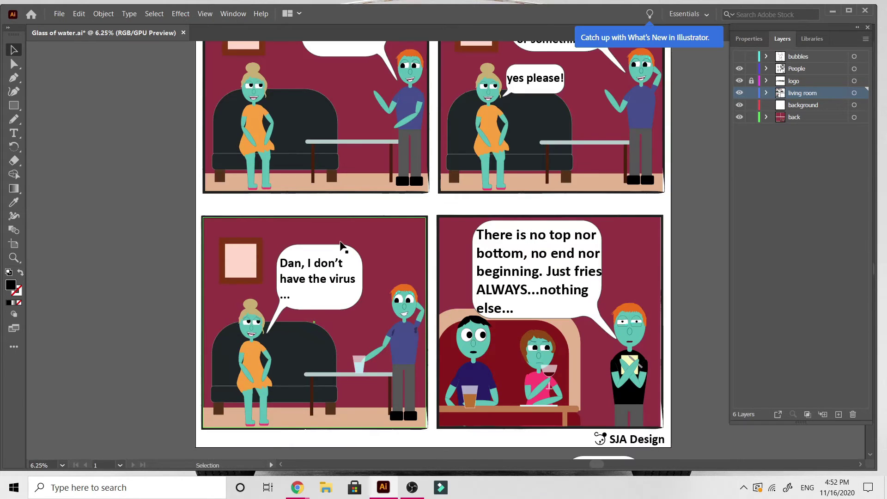
{"action": "scroll", "coordinate": [342, 245], "scroll_direction": "right", "scroll_amount": 3}
{"action": "double_click", "coordinate": [218, 281]}
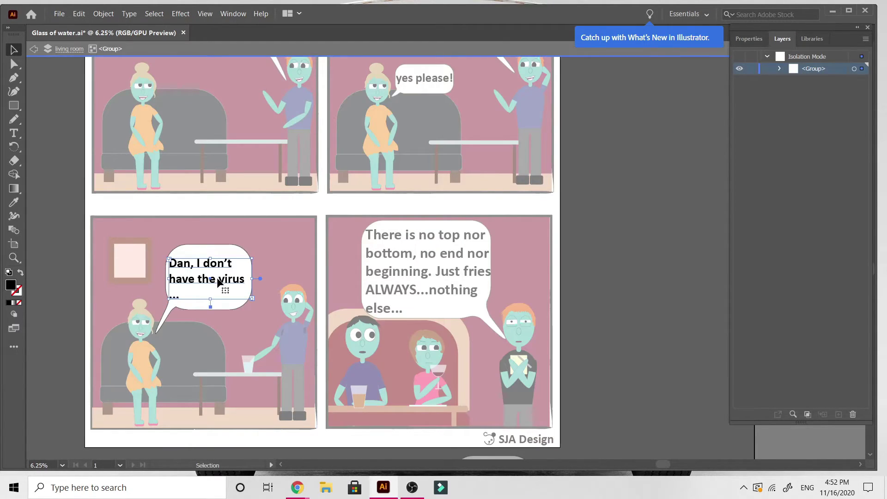
{"action": "left_click_drag", "start_coordinate": [217, 279], "coordinate": [221, 283]}
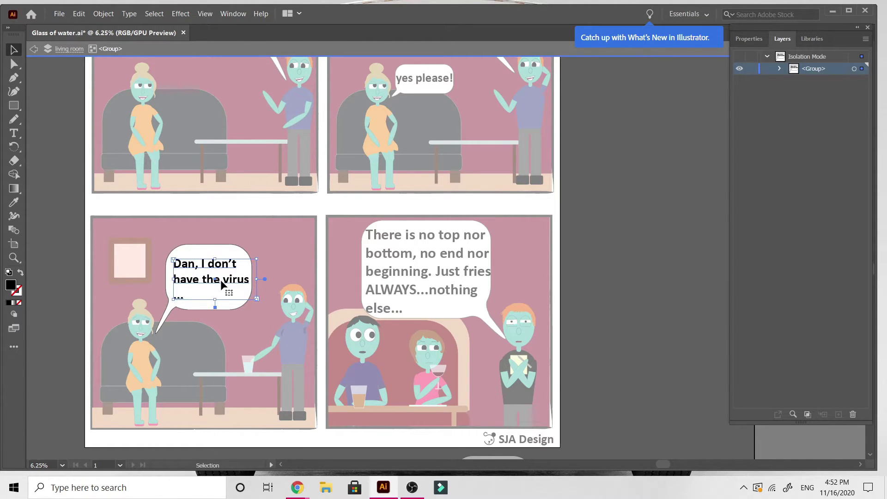
{"action": "scroll", "coordinate": [192, 333], "scroll_direction": "left", "scroll_amount": 3}
{"action": "double_click", "coordinate": [191, 334]}
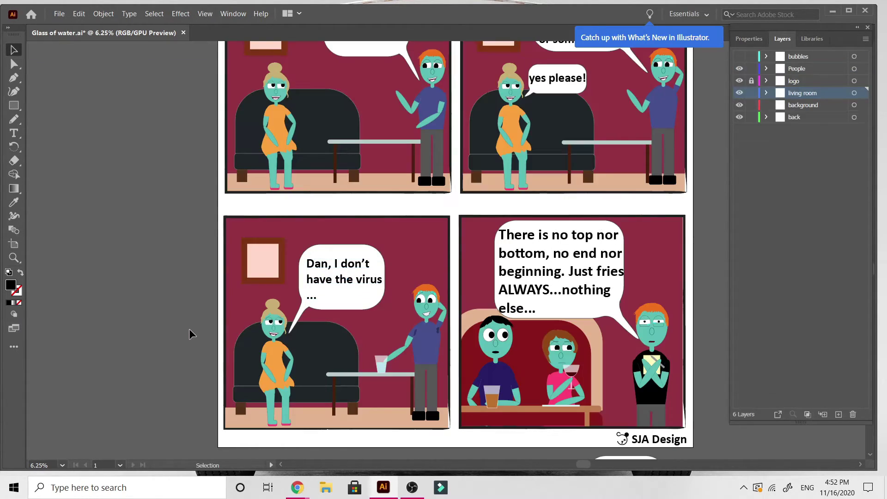
Step: Examine the third panel's bubble and characters, and compare them with the fourth panel
{"action": "scroll", "coordinate": [192, 334], "scroll_direction": "up", "scroll_amount": 3}
{"action": "scroll", "coordinate": [192, 333], "scroll_direction": "right", "scroll_amount": 3}
{"action": "scroll", "coordinate": [189, 334], "scroll_direction": "down", "scroll_amount": 5}
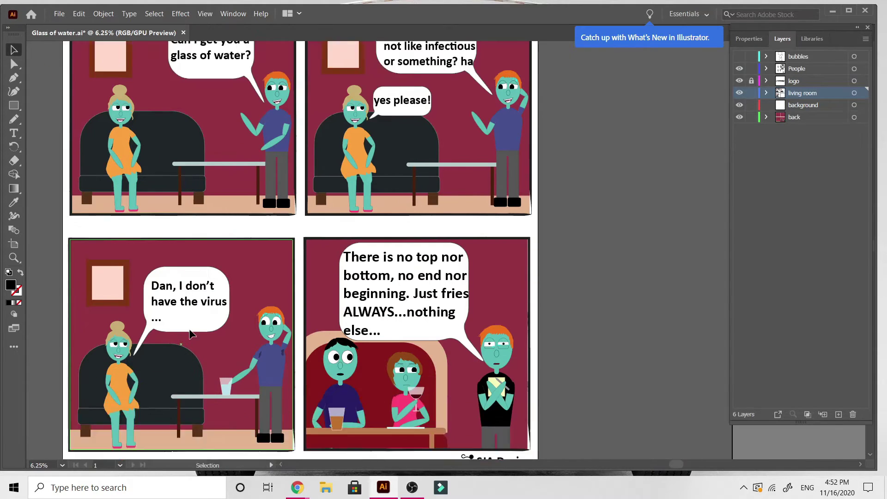
{"action": "scroll", "coordinate": [191, 334], "scroll_direction": "up", "scroll_amount": 1}
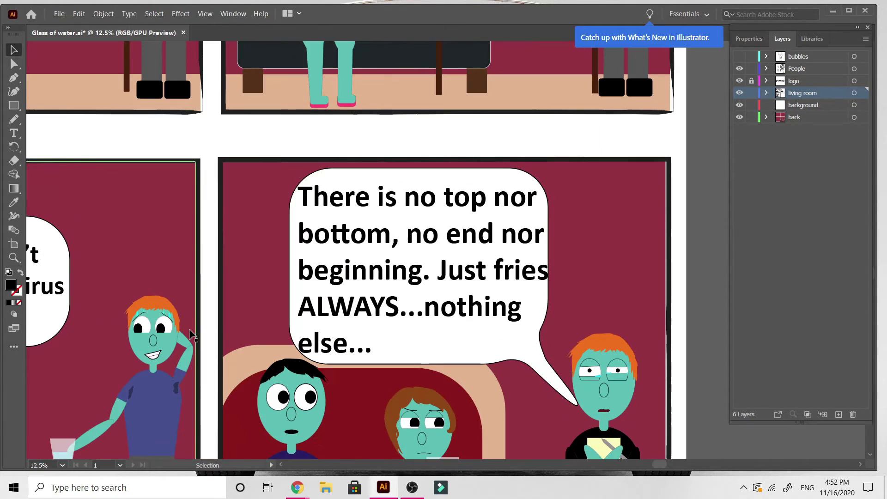
{"action": "scroll", "coordinate": [192, 335], "scroll_direction": "down", "scroll_amount": 7}
{"action": "scroll", "coordinate": [192, 335], "scroll_direction": "up", "scroll_amount": 1}
{"action": "scroll", "coordinate": [192, 334], "scroll_direction": "down", "scroll_amount": 2}
{"action": "scroll", "coordinate": [189, 328], "scroll_direction": "left", "scroll_amount": 5}
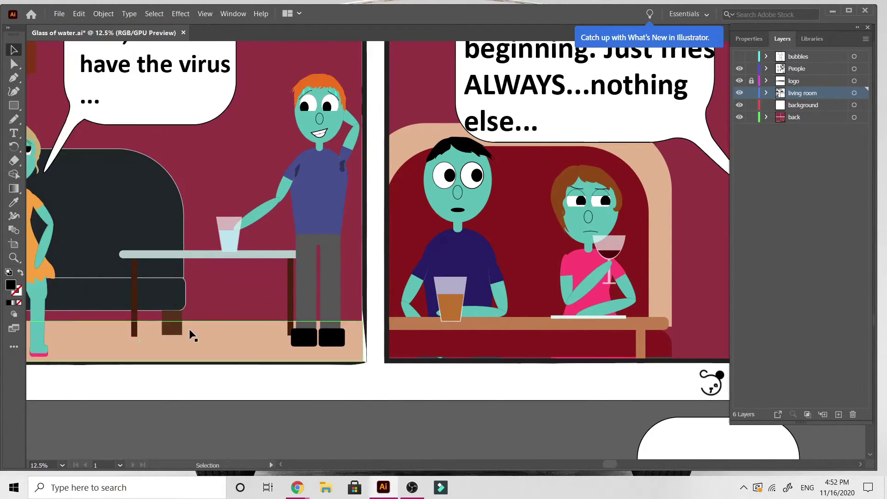
{"action": "scroll", "coordinate": [190, 333], "scroll_direction": "left", "scroll_amount": 2}
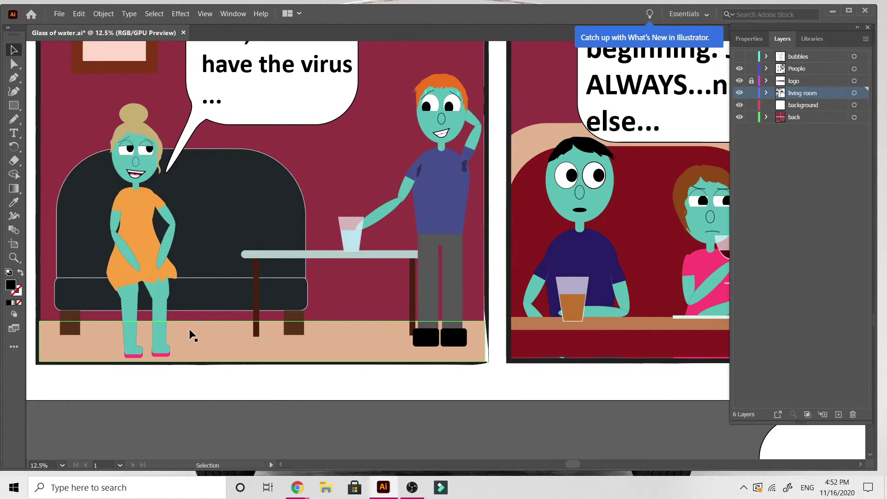
{"action": "scroll", "coordinate": [190, 334], "scroll_direction": "up", "scroll_amount": 3}
{"action": "scroll", "coordinate": [190, 333], "scroll_direction": "up", "scroll_amount": 4}
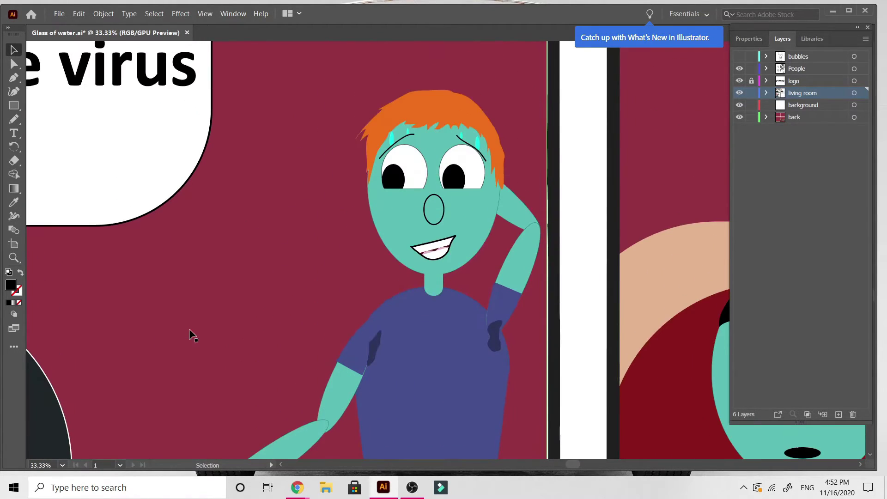
{"action": "left_click", "coordinate": [440, 398]}
{"action": "scroll", "coordinate": [440, 398], "scroll_direction": "down", "scroll_amount": 2}
{"action": "scroll", "coordinate": [440, 398], "scroll_direction": "down", "scroll_amount": 4}
{"action": "scroll", "coordinate": [440, 399], "scroll_direction": "up", "scroll_amount": 3}
{"action": "key", "text": "ctrl+minus"}
{"action": "key", "text": "ctrl+minus"}
{"action": "key", "text": "ctrl+minus"}
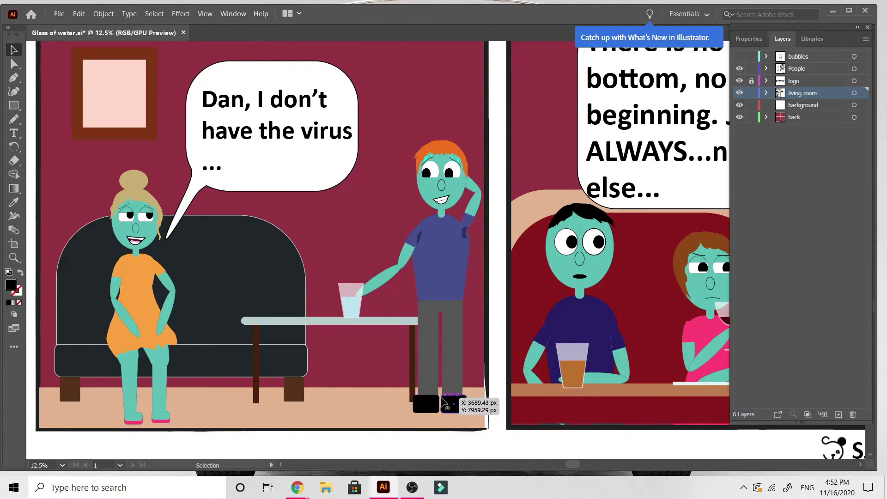
{"action": "left_click_drag", "start_coordinate": [444, 403], "coordinate": [446, 403]}
{"action": "scroll", "coordinate": [363, 408], "scroll_direction": "right", "scroll_amount": 5}
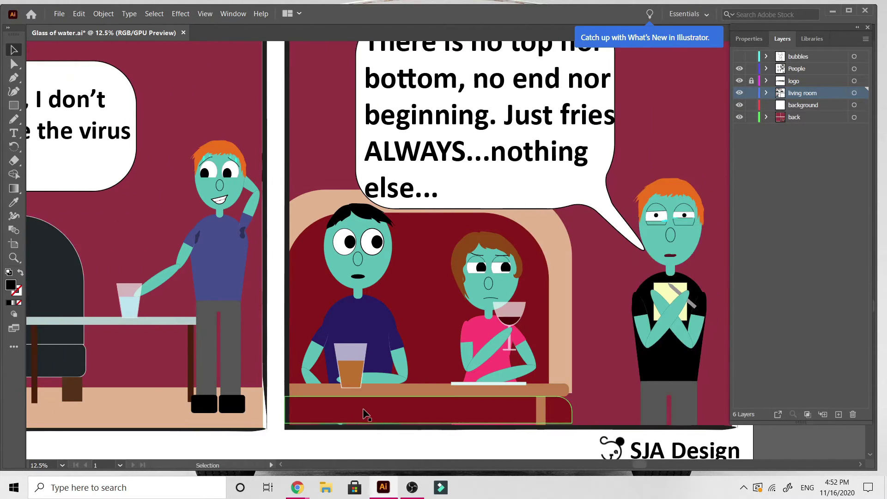
Step: Copy the woman's "yes please!" bubble from the second panel and paste it beside the man in the third panel
{"action": "scroll", "coordinate": [363, 413], "scroll_direction": "up", "scroll_amount": 10}
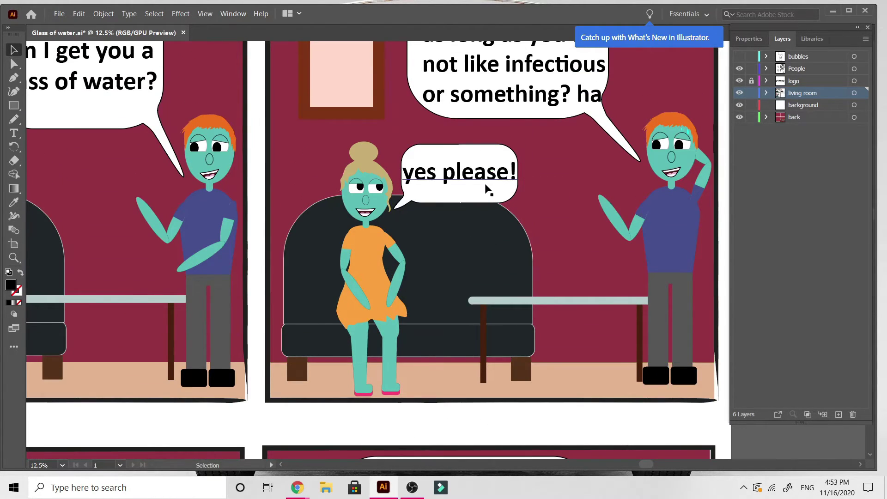
{"action": "left_click", "coordinate": [485, 189]}
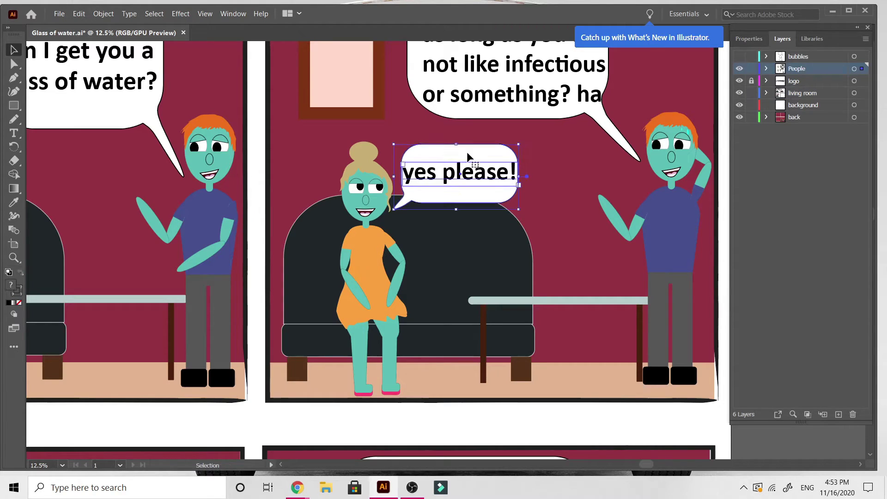
{"action": "scroll", "coordinate": [467, 157], "scroll_direction": "down", "scroll_amount": 8}
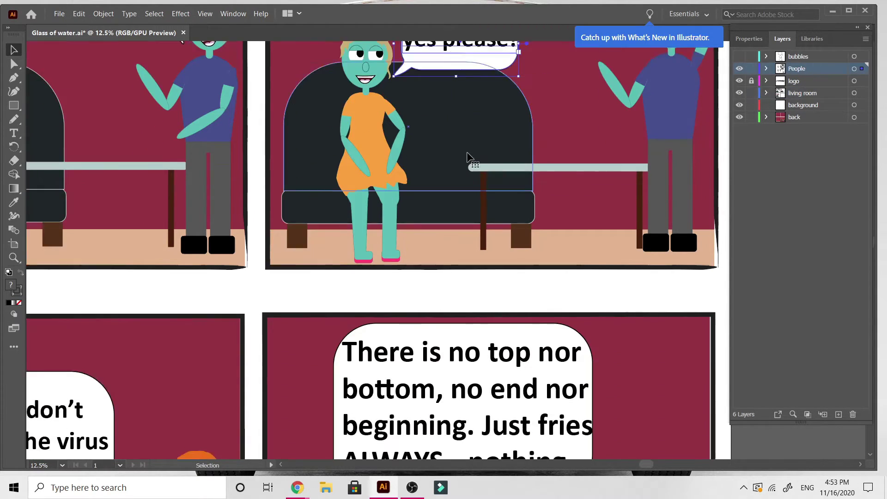
{"action": "scroll", "coordinate": [467, 157], "scroll_direction": "left", "scroll_amount": 5}
{"action": "scroll", "coordinate": [467, 157], "scroll_direction": "down", "scroll_amount": 6}
{"action": "scroll", "coordinate": [467, 157], "scroll_direction": "right", "scroll_amount": 3}
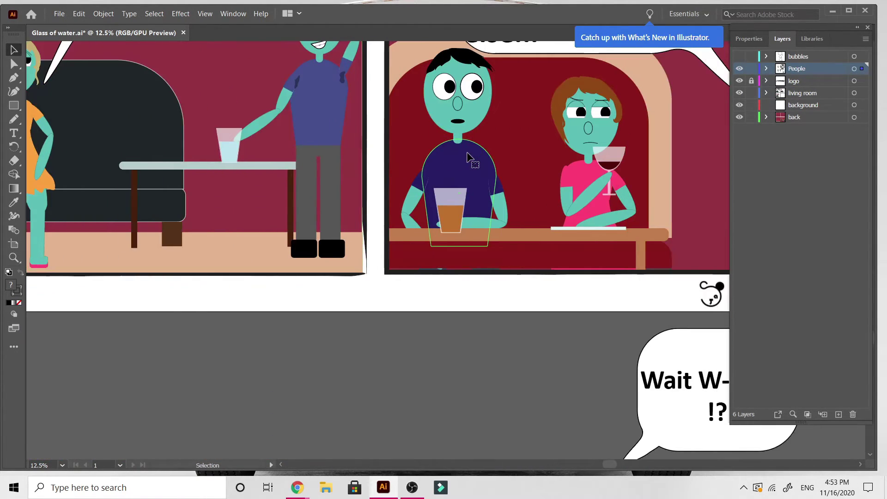
{"action": "scroll", "coordinate": [467, 157], "scroll_direction": "up", "scroll_amount": 5}
{"action": "scroll", "coordinate": [467, 157], "scroll_direction": "up", "scroll_amount": 2}
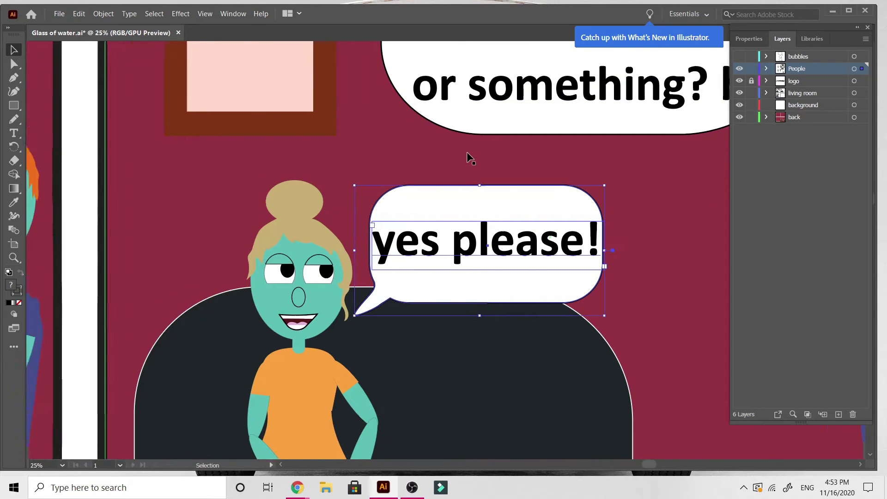
{"action": "scroll", "coordinate": [466, 152], "scroll_direction": "down", "scroll_amount": 10}
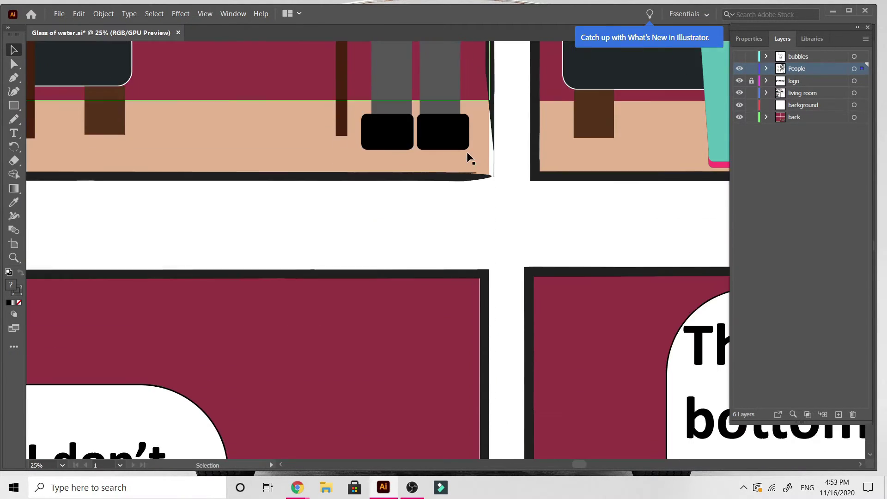
{"action": "scroll", "coordinate": [467, 157], "scroll_direction": "down", "scroll_amount": 5}
{"action": "scroll", "coordinate": [472, 106], "scroll_direction": "down", "scroll_amount": 3}
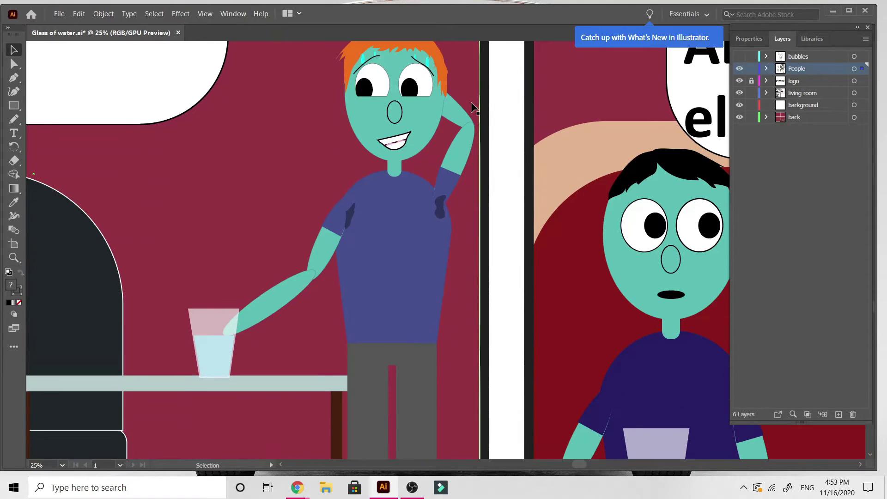
{"action": "scroll", "coordinate": [471, 103], "scroll_direction": "up", "scroll_amount": 3}
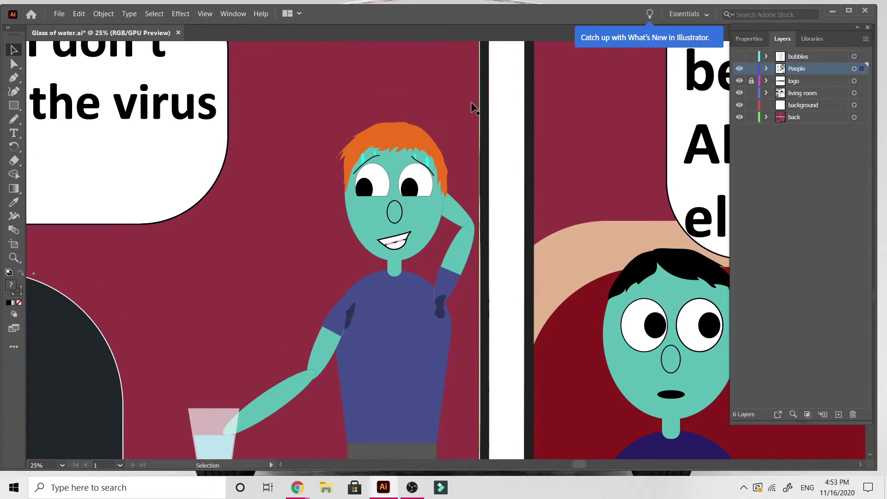
{"action": "left_click", "coordinate": [412, 223]}
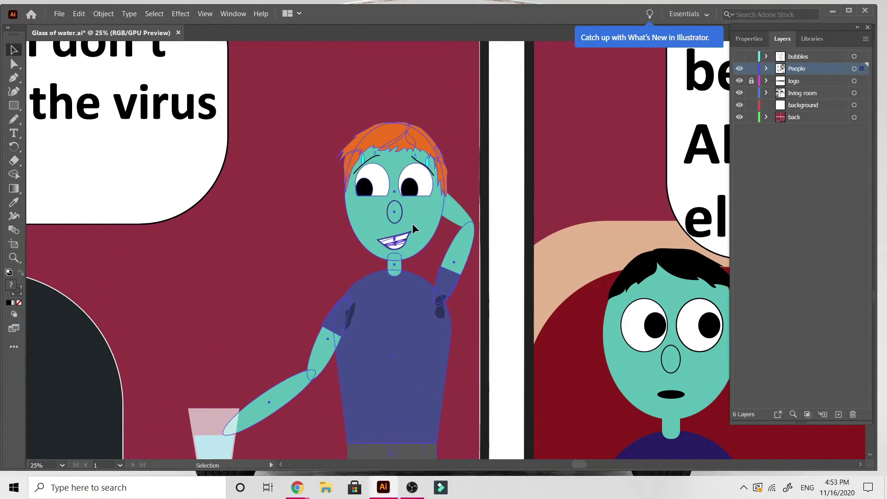
{"action": "key", "text": "a"}
{"action": "key", "text": "ctrl+v"}
{"action": "left_click_drag", "start_coordinate": [384, 274], "coordinate": [224, 312]}
Step: Reflect only the pasted bubble's shape about the vertical axis and lower it with its "yes please!" text to the man's chest
{"action": "double_click", "coordinate": [224, 311]}
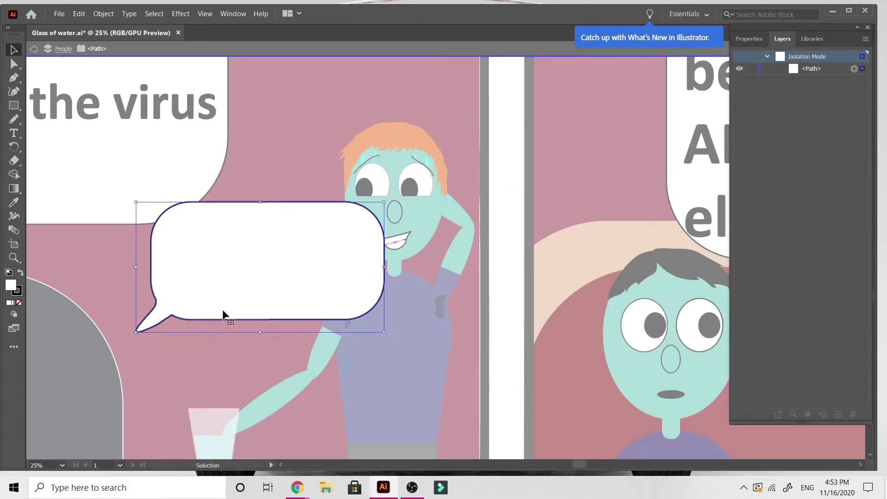
{"action": "right_click", "coordinate": [224, 311]}
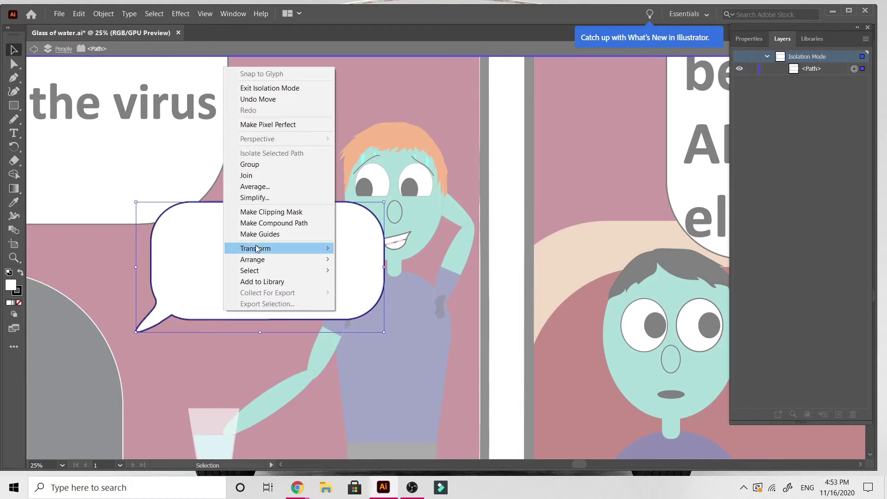
{"action": "left_click", "coordinate": [366, 284]}
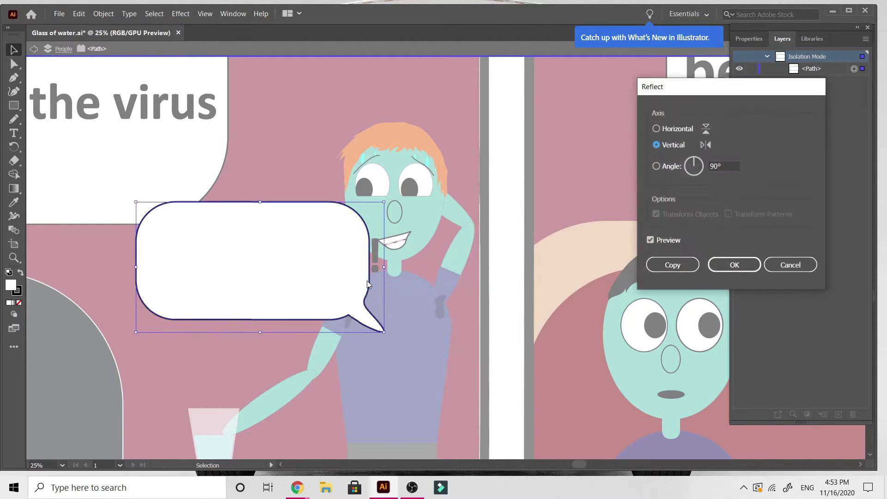
{"action": "left_click", "coordinate": [727, 265]}
{"action": "double_click", "coordinate": [424, 414]}
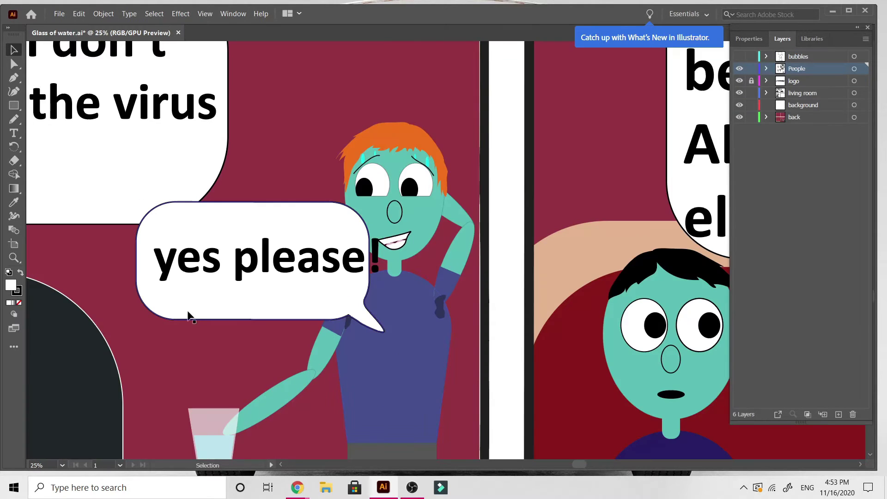
{"action": "left_click_drag", "start_coordinate": [186, 337], "coordinate": [181, 393]}
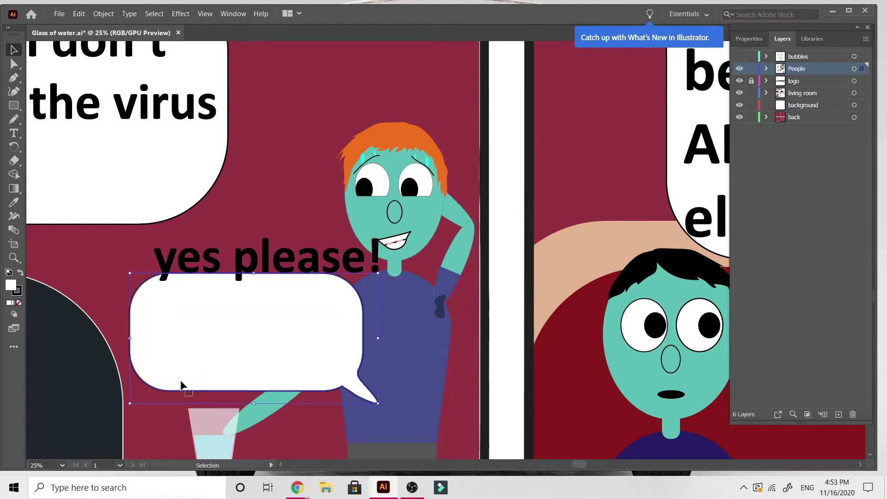
{"action": "left_click_drag", "start_coordinate": [244, 267], "coordinate": [226, 344]}
Step: Reflect only the man's bubble shape about the horizontal axis and shift it slightly up so its tail reaches his chin
{"action": "left_click", "coordinate": [255, 296]}
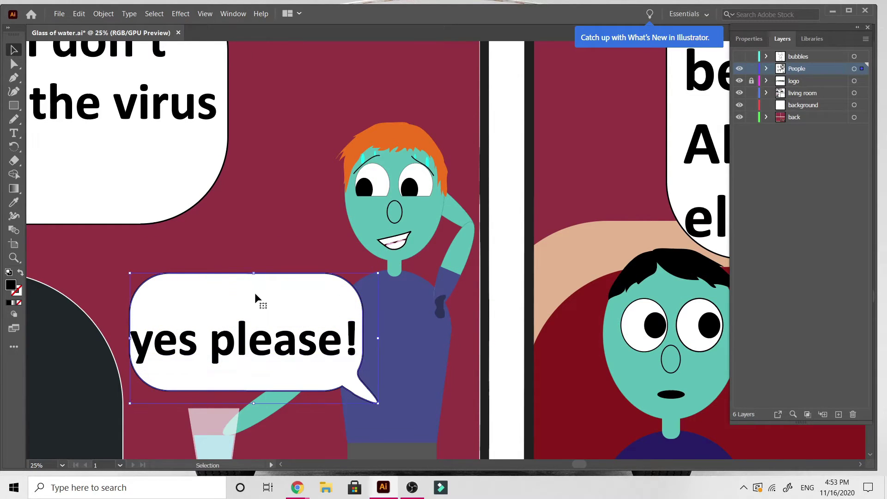
{"action": "right_click", "coordinate": [255, 296]}
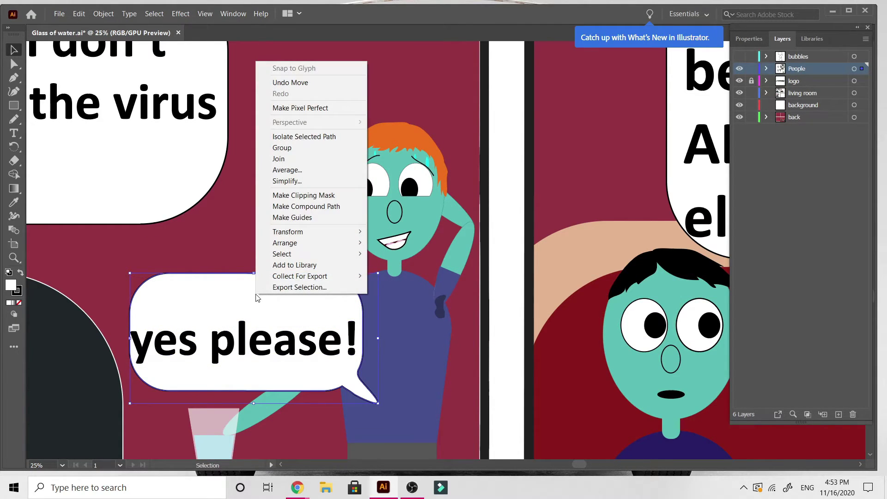
{"action": "mouse_move", "coordinate": [298, 231]}
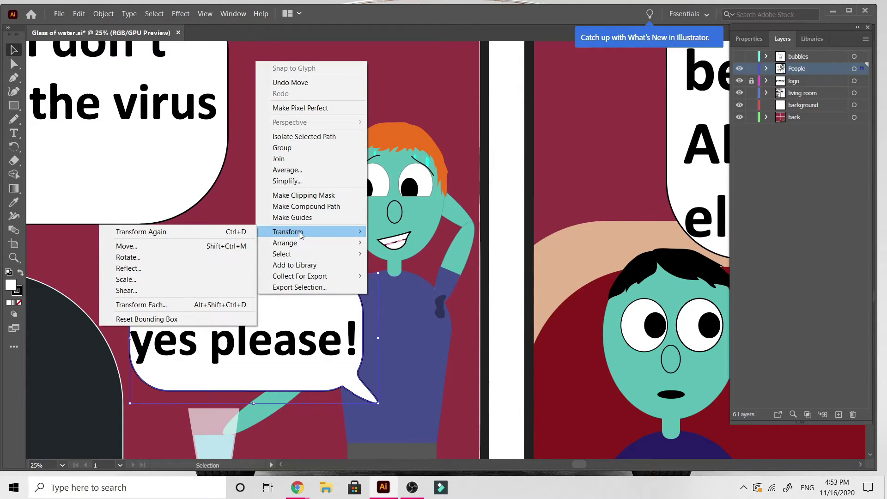
{"action": "left_click", "coordinate": [199, 265]}
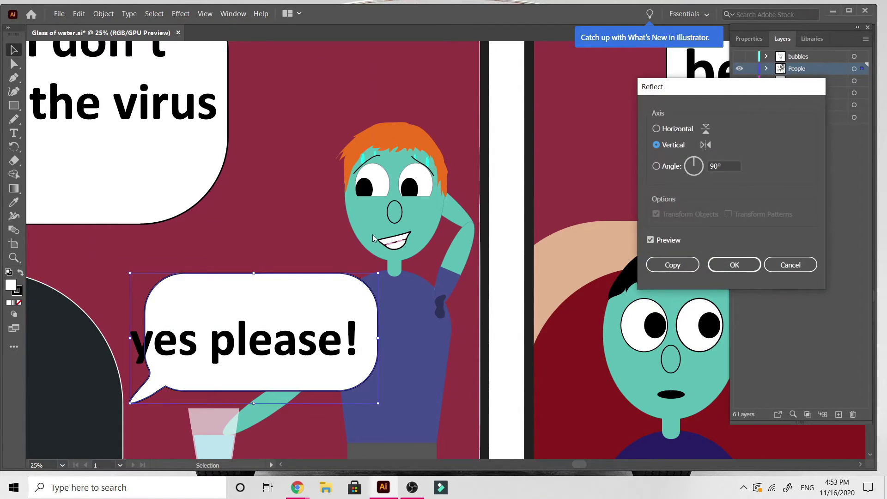
{"action": "left_click", "coordinate": [655, 129]}
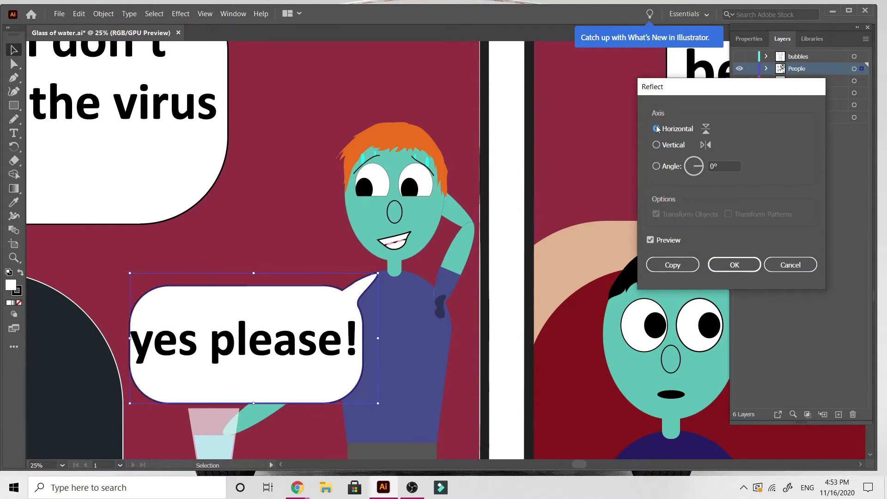
{"action": "left_click", "coordinate": [726, 270]}
{"action": "left_click_drag", "start_coordinate": [286, 385], "coordinate": [279, 364]}
Step: Replace the "yes please!" text in the man's third-panel bubble with "I-I know" and move it toward the bubble's middle
{"action": "left_click", "coordinate": [253, 346]}
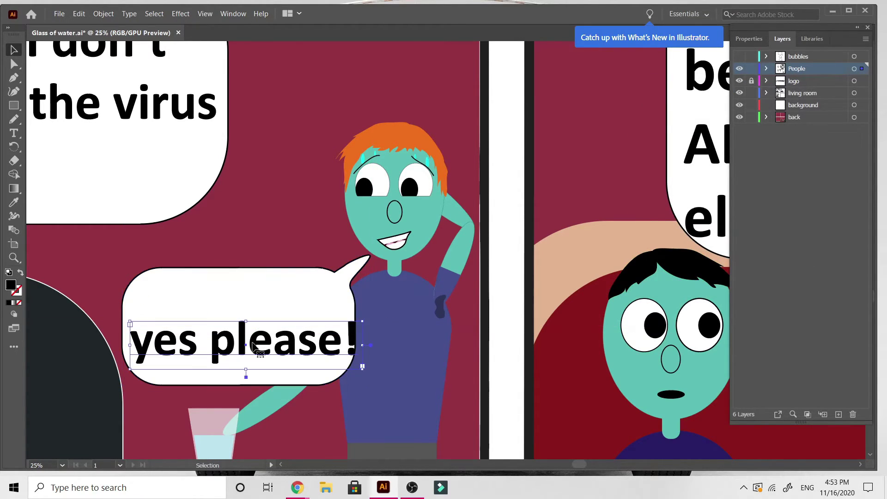
{"action": "double_click", "coordinate": [253, 345]}
{"action": "key", "text": "ctrl+a"}
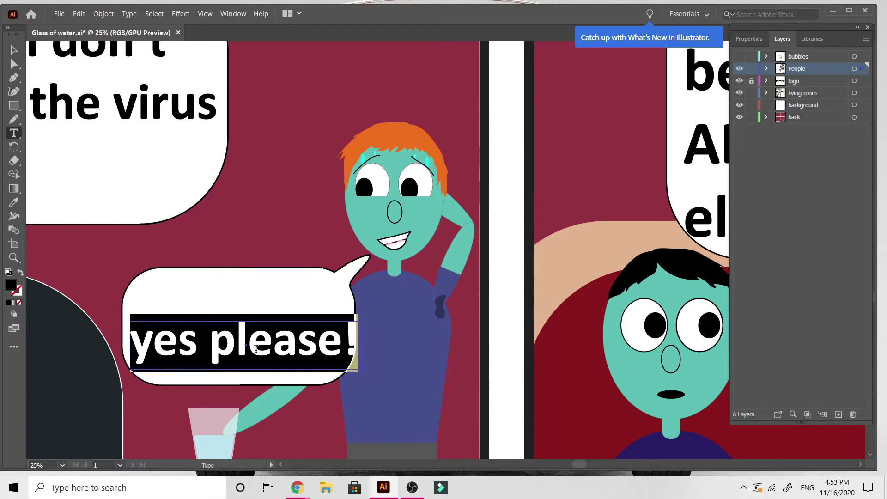
{"action": "type", "text": "i"}
{"action": "key", "text": "BackSpace"}
{"action": "type", "text": "I-"}
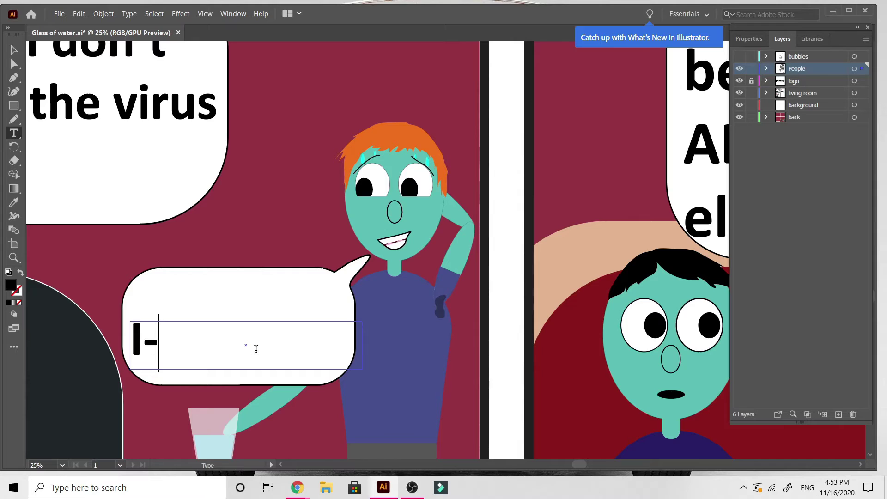
{"action": "type", "text": "I kno"}
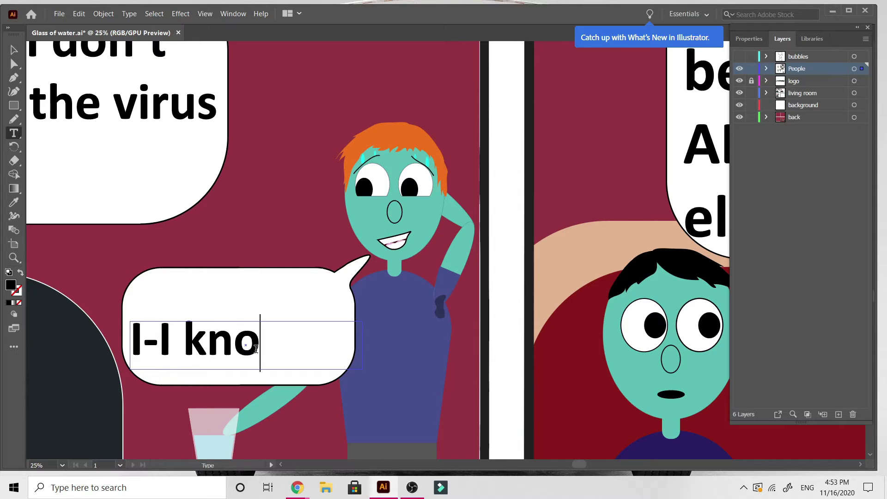
{"action": "type", "text": "w"}
{"action": "left_click", "coordinate": [13, 50]}
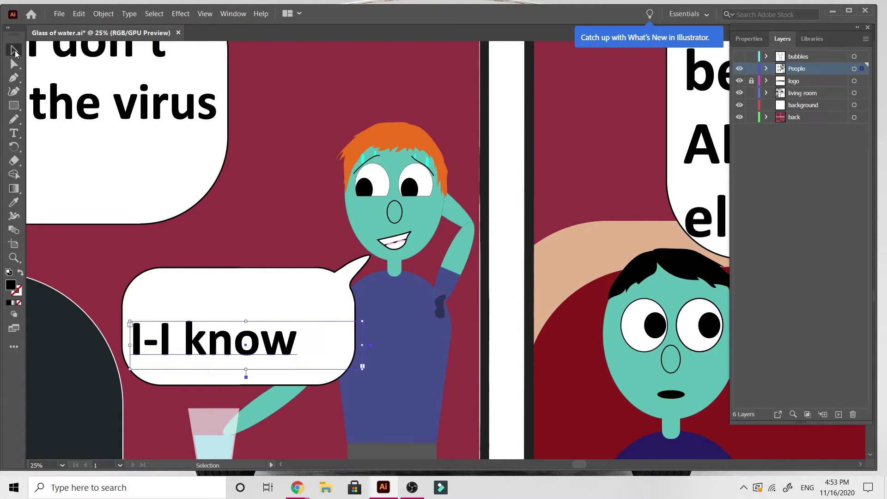
{"action": "left_click_drag", "start_coordinate": [172, 349], "coordinate": [196, 330]}
Step: Put "y-yeah" in front of "I-I know", enlarge the text frame to fit two lines, and reposition it in the bubble
{"action": "key", "text": "t"}
{"action": "left_click", "coordinate": [159, 321]}
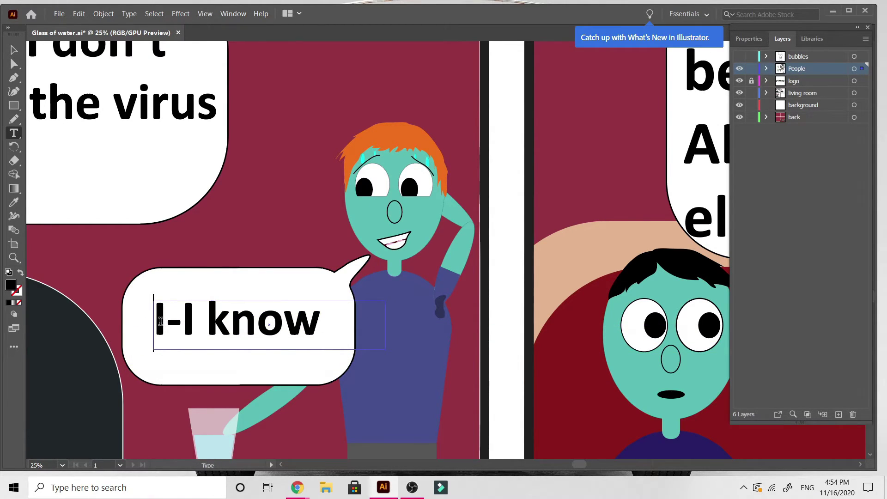
{"action": "type", "text": "y-yeah I-I"}
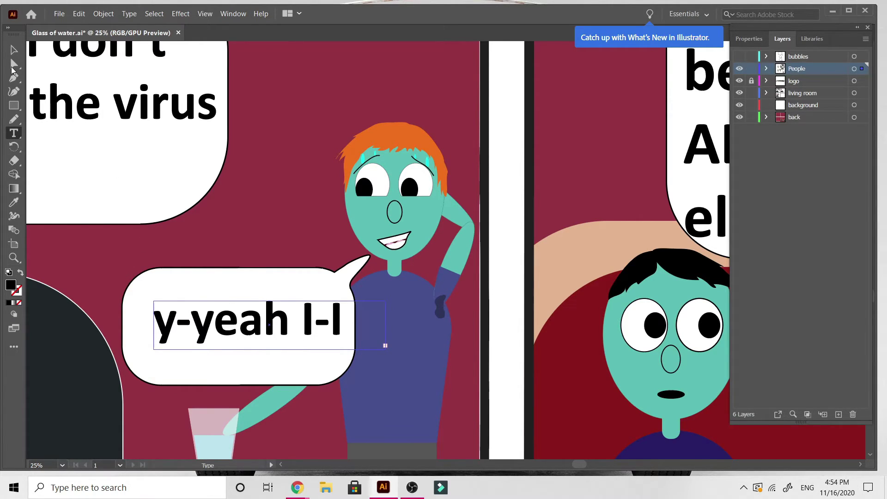
{"action": "left_click", "coordinate": [14, 49]}
{"action": "left_click_drag", "start_coordinate": [258, 331], "coordinate": [262, 381]}
{"action": "left_click_drag", "start_coordinate": [293, 298], "coordinate": [297, 306]}
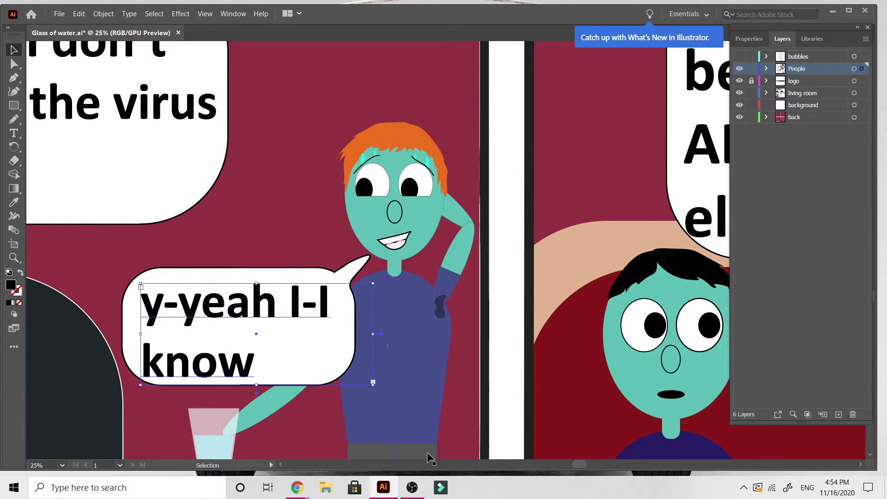
Step: Examine the third panel's layout, both of its speech bubbles and the man's face up close
{"action": "scroll", "coordinate": [427, 455], "scroll_direction": "down", "scroll_amount": 3}
{"action": "scroll", "coordinate": [426, 451], "scroll_direction": "down", "scroll_amount": 4}
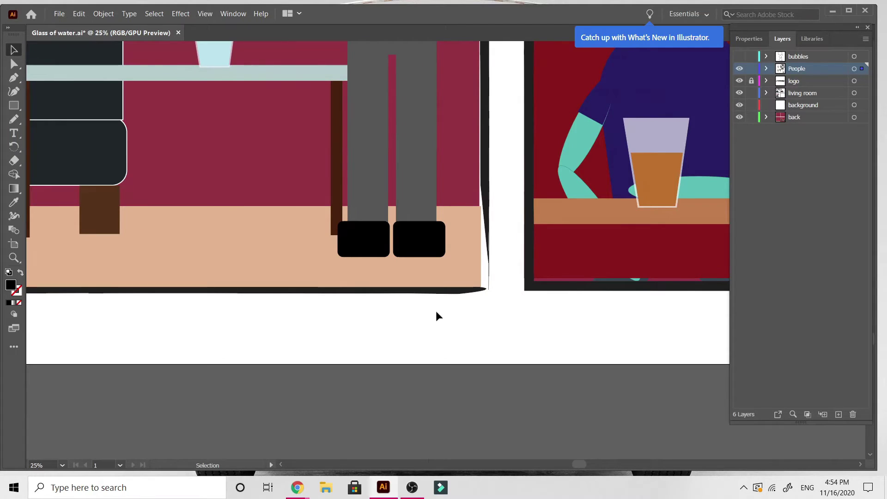
{"action": "key", "text": "ctrl+minus"}
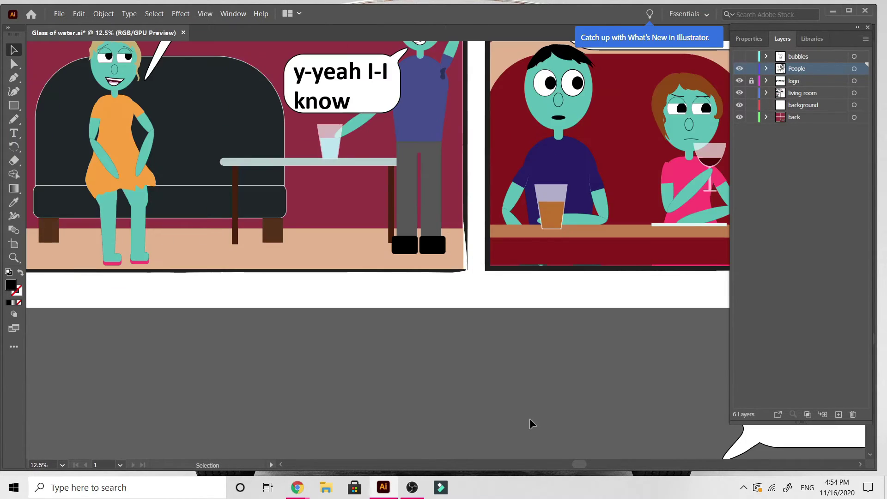
{"action": "scroll", "coordinate": [529, 418], "scroll_direction": "up", "scroll_amount": 3}
{"action": "scroll", "coordinate": [529, 418], "scroll_direction": "down", "scroll_amount": 1}
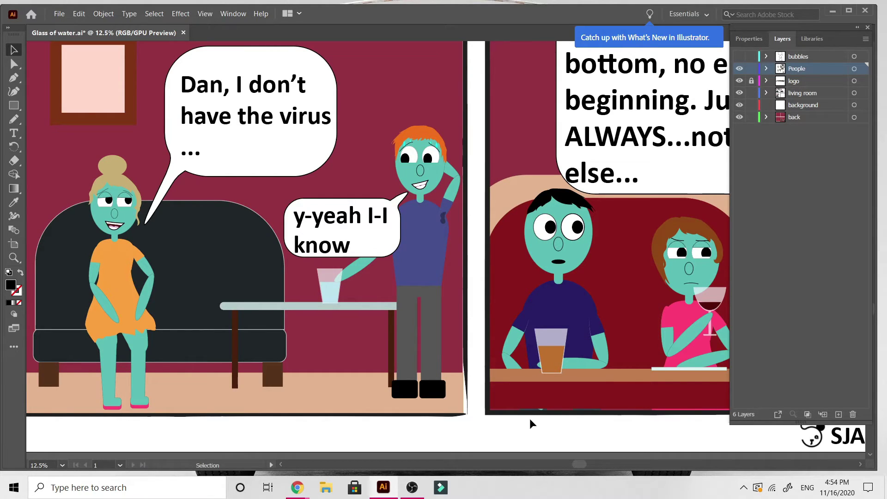
{"action": "scroll", "coordinate": [530, 417], "scroll_direction": "up", "scroll_amount": 4}
{"action": "key", "text": "ctrl+plus"}
{"action": "key", "text": "ctrl+plus"}
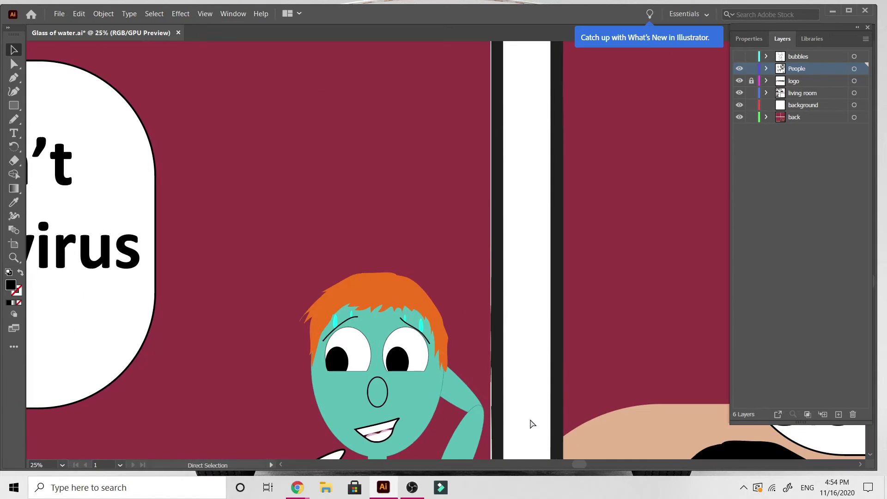
{"action": "key", "text": "ctrl+plus"}
{"action": "scroll", "coordinate": [533, 421], "scroll_direction": "down", "scroll_amount": 4}
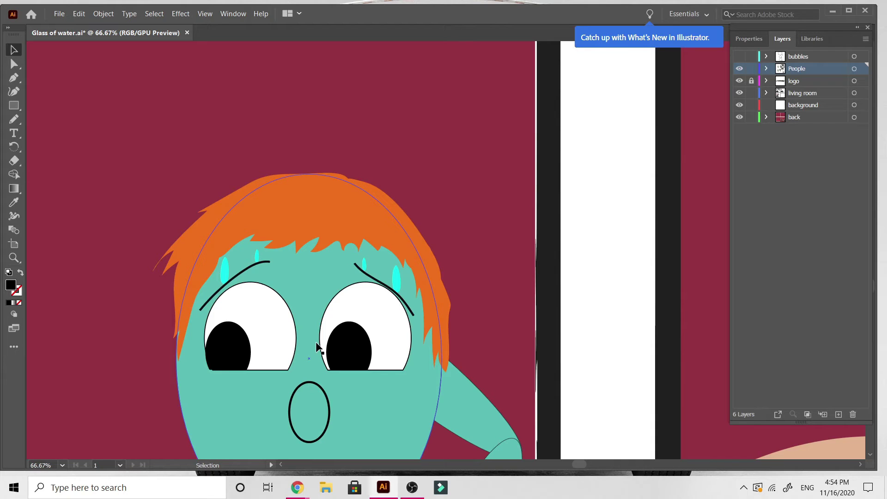
Step: Review the whole four-panel comic, reading the dialogue from the first panel through the last
{"action": "key", "text": "ctrl+minus"}
{"action": "key", "text": "ctrl+minus"}
{"action": "key", "text": "ctrl+minus"}
{"action": "key", "text": "ctrl+minus"}
{"action": "key", "text": "ctrl+minus"}
{"action": "key", "text": "ctrl+minus"}
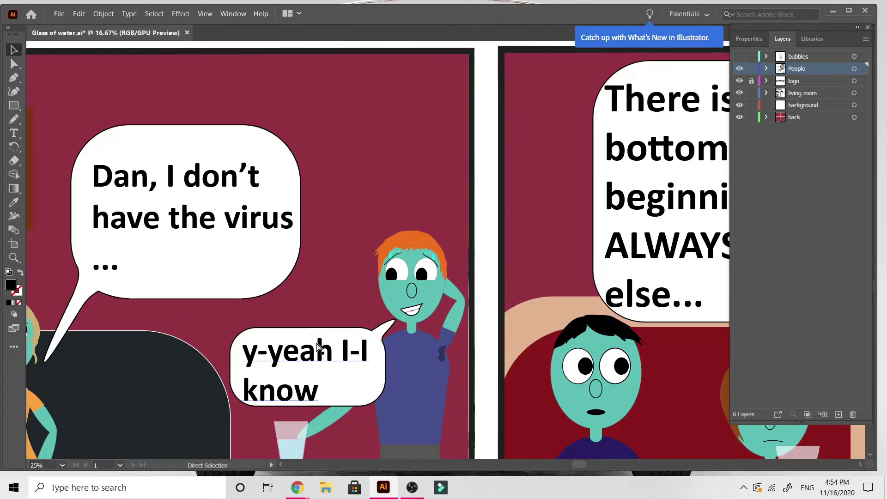
{"action": "key", "text": "ctrl+minus"}
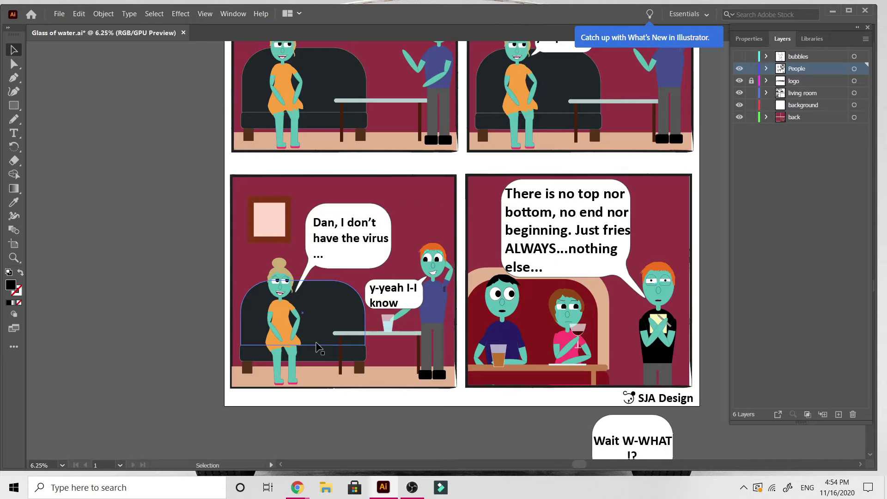
{"action": "scroll", "coordinate": [318, 348], "scroll_direction": "right", "scroll_amount": 5}
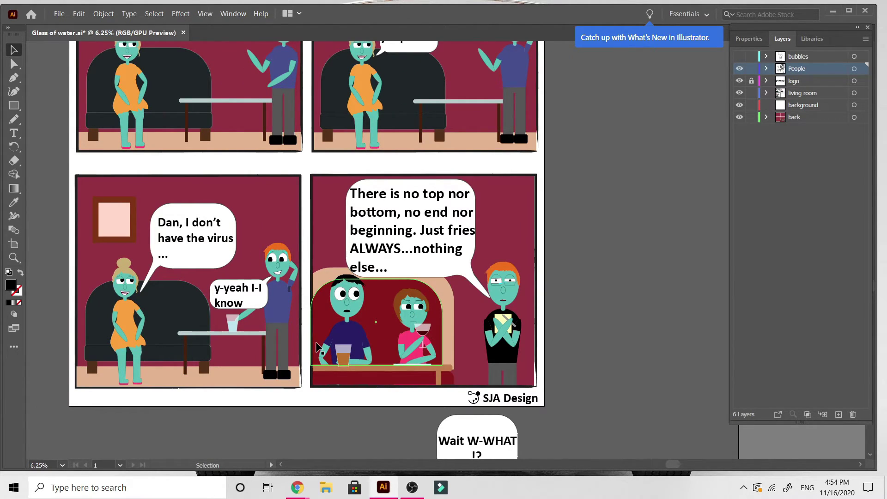
{"action": "scroll", "coordinate": [317, 348], "scroll_direction": "up", "scroll_amount": 7}
{"action": "scroll", "coordinate": [317, 347], "scroll_direction": "down", "scroll_amount": 4}
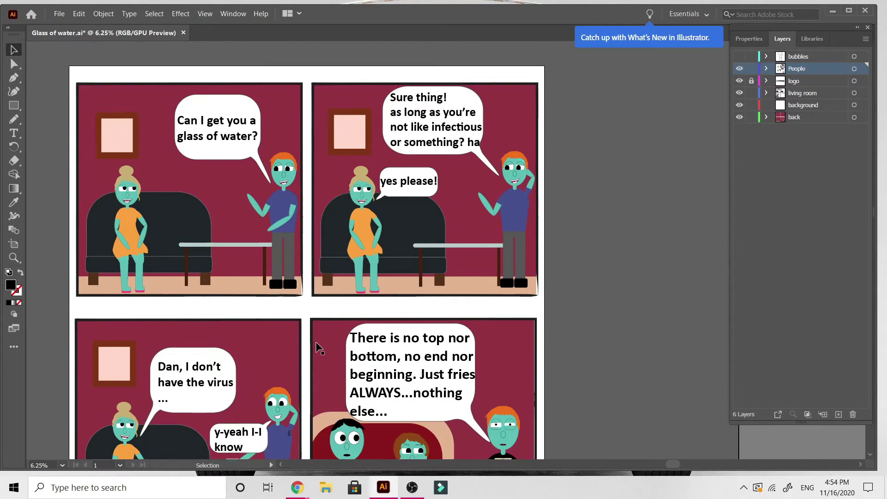
{"action": "scroll", "coordinate": [317, 347], "scroll_direction": "up", "scroll_amount": 3}
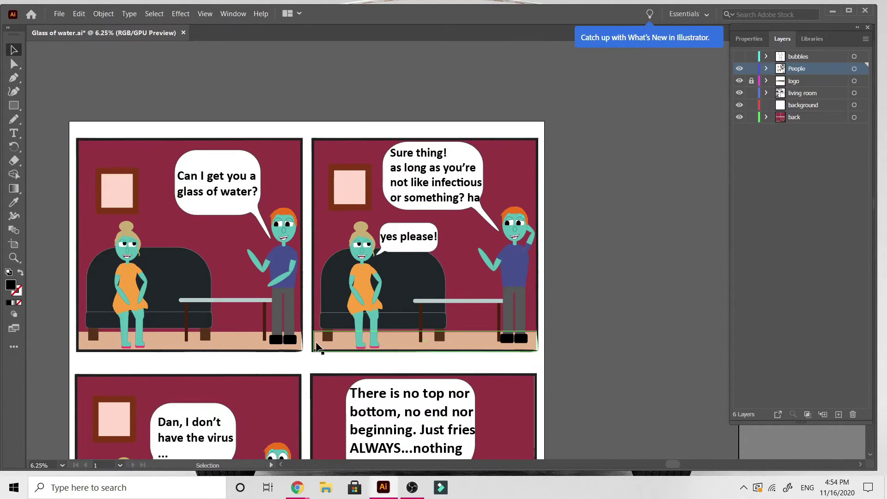
{"action": "scroll", "coordinate": [318, 347], "scroll_direction": "down", "scroll_amount": 5}
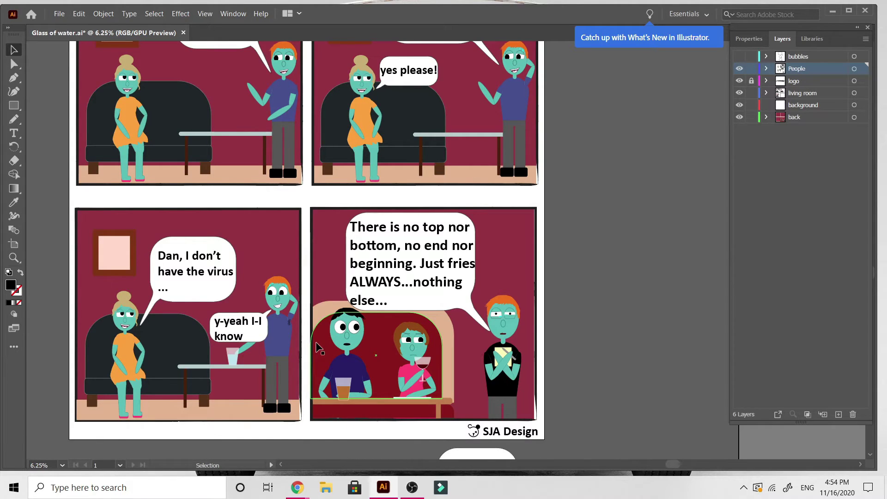
{"action": "scroll", "coordinate": [318, 347], "scroll_direction": "up", "scroll_amount": 3}
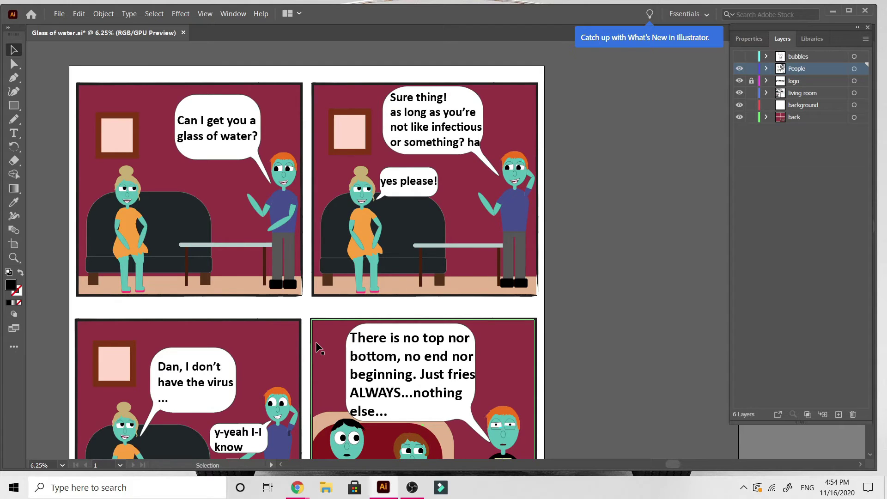
{"action": "scroll", "coordinate": [318, 347], "scroll_direction": "down", "scroll_amount": 3}
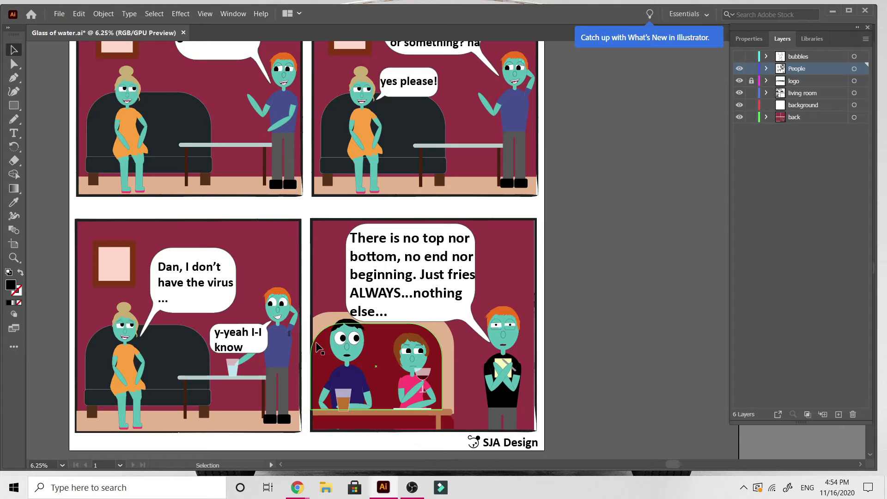
{"action": "scroll", "coordinate": [318, 348], "scroll_direction": "up", "scroll_amount": 3}
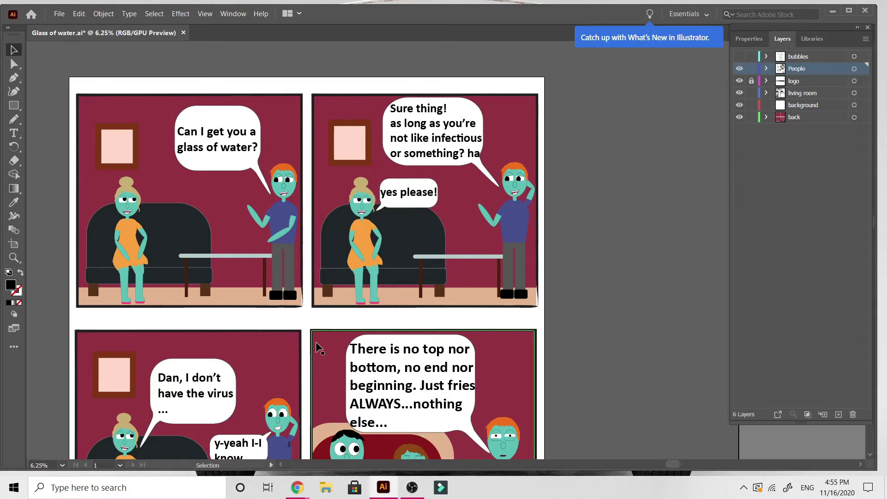
{"action": "scroll", "coordinate": [315, 341], "scroll_direction": "down", "scroll_amount": 3}
{"action": "scroll", "coordinate": [680, 166], "scroll_direction": "up", "scroll_amount": 2}
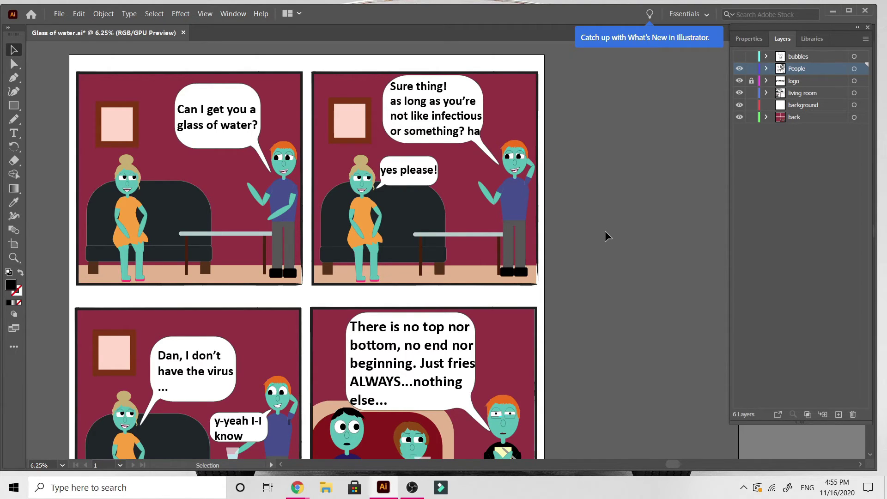
{"action": "scroll", "coordinate": [605, 231], "scroll_direction": "down", "scroll_amount": 5}
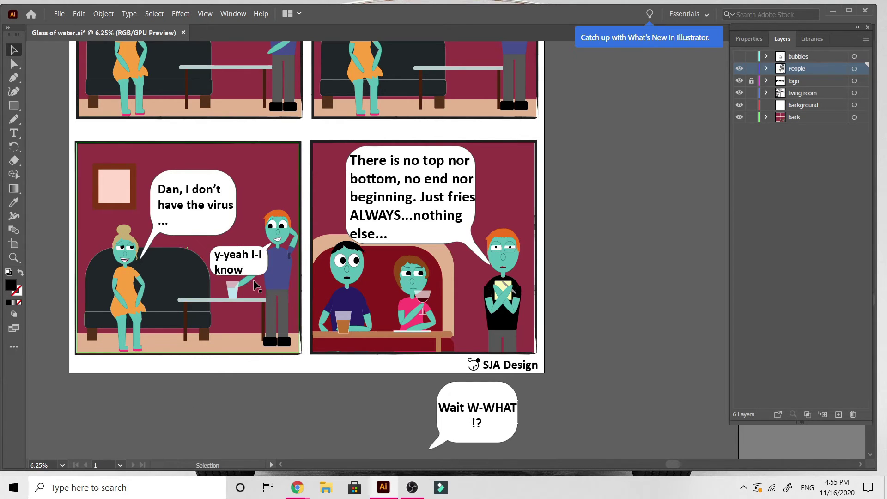
Step: Try a full stop after "know" in the man's third-panel reply and remove it
{"action": "left_click", "coordinate": [240, 273]}
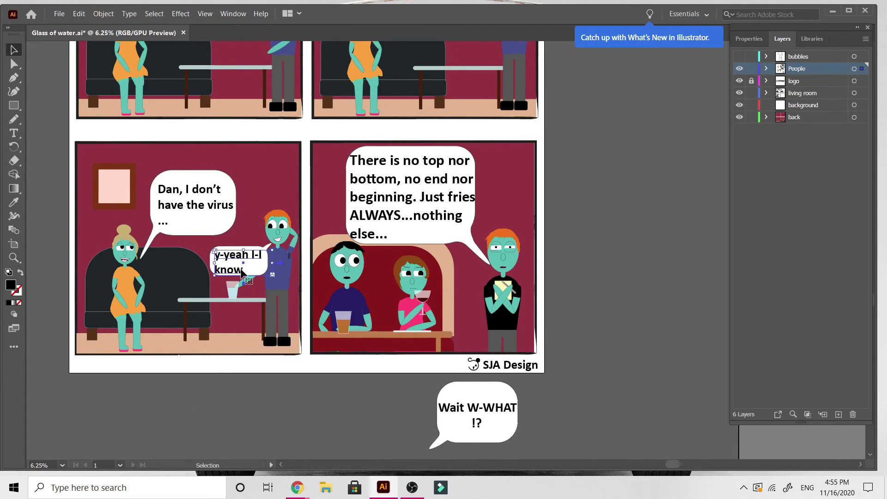
{"action": "key", "text": "ctrl+equal"}
{"action": "key", "text": "ctrl+equal"}
{"action": "key", "text": "ctrl+equal"}
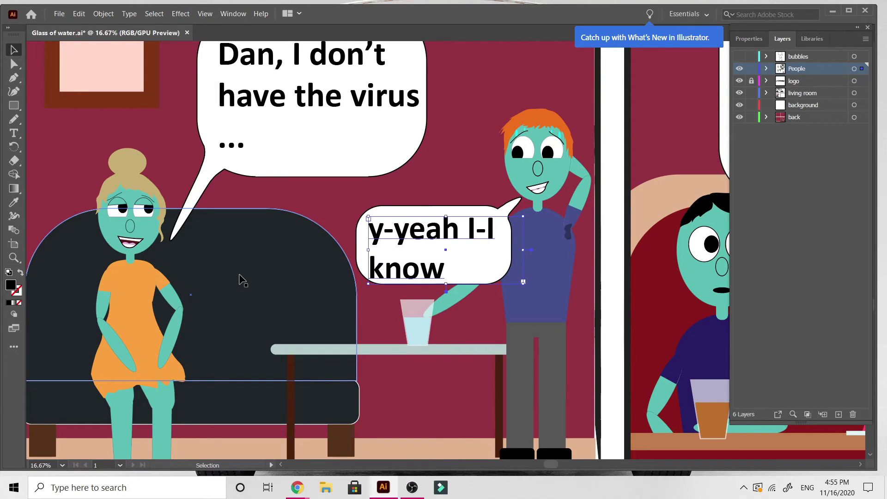
{"action": "double_click", "coordinate": [444, 270]}
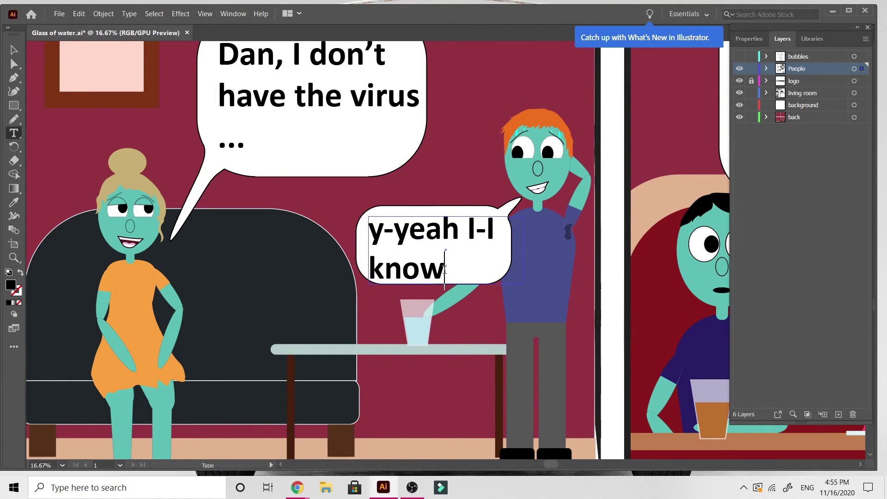
{"action": "type", "text": "."}
{"action": "key", "text": "BackSpace"}
{"action": "key", "text": "ctrl+minus"}
{"action": "key", "text": "ctrl+minus"}
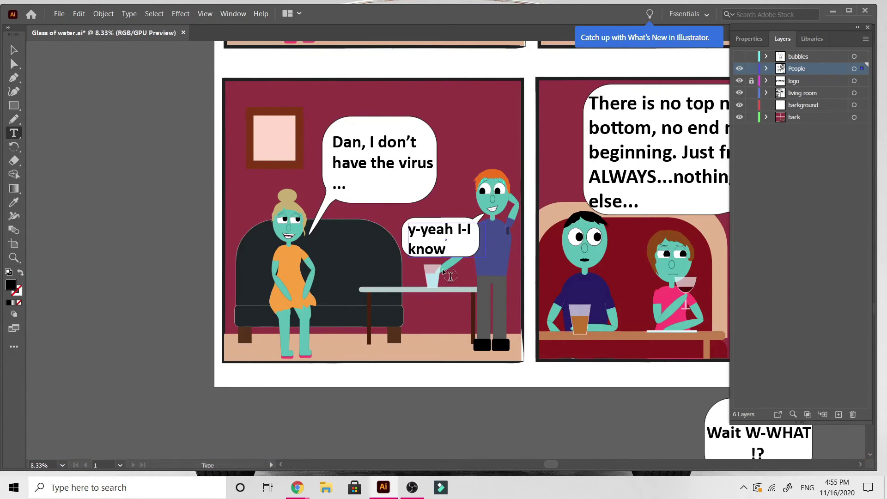
{"action": "scroll", "coordinate": [443, 273], "scroll_direction": "right", "scroll_amount": 5}
{"action": "scroll", "coordinate": [443, 272], "scroll_direction": "left", "scroll_amount": 3}
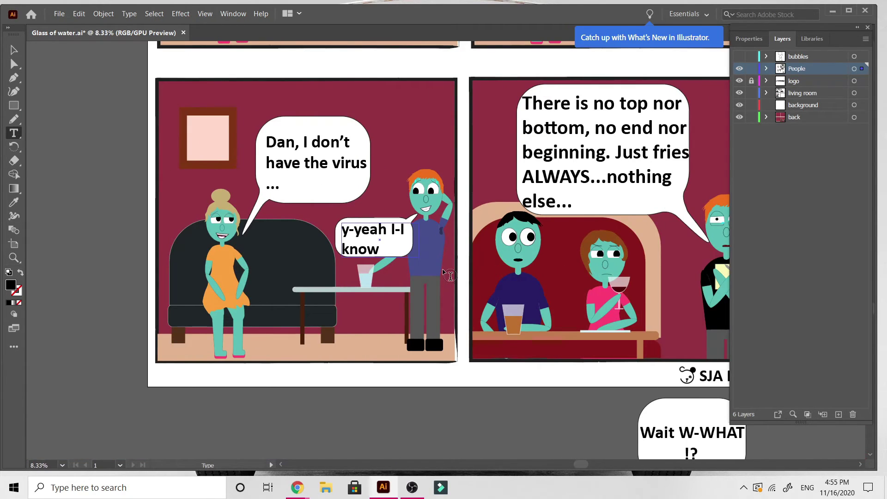
{"action": "scroll", "coordinate": [450, 275], "scroll_direction": "right", "scroll_amount": 1}
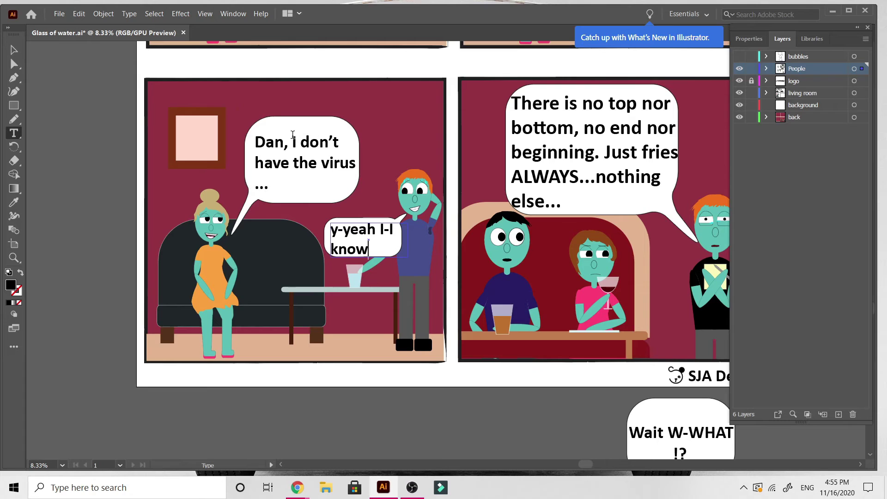
Step: Look over the comic's four panels and the leftover speech bubbles parked outside the artboard
{"action": "left_click", "coordinate": [13, 53]}
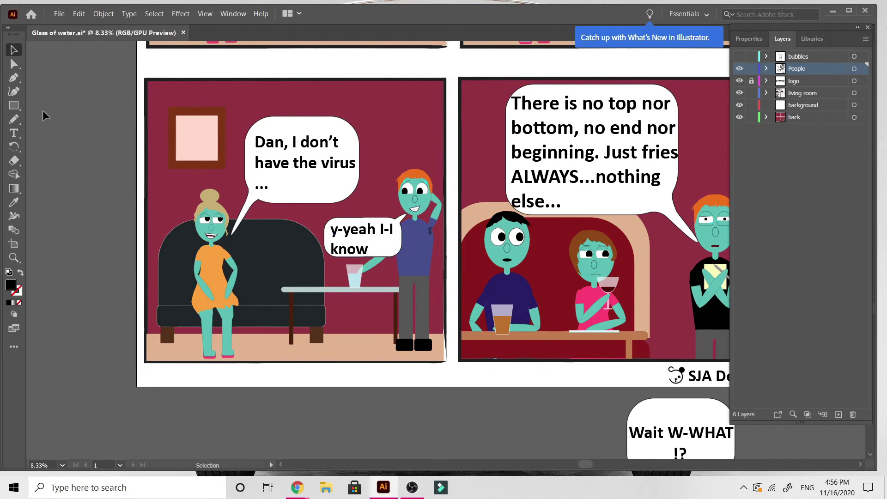
{"action": "scroll", "coordinate": [189, 282], "scroll_direction": "right", "scroll_amount": 2}
{"action": "scroll", "coordinate": [190, 282], "scroll_direction": "left", "scroll_amount": 3}
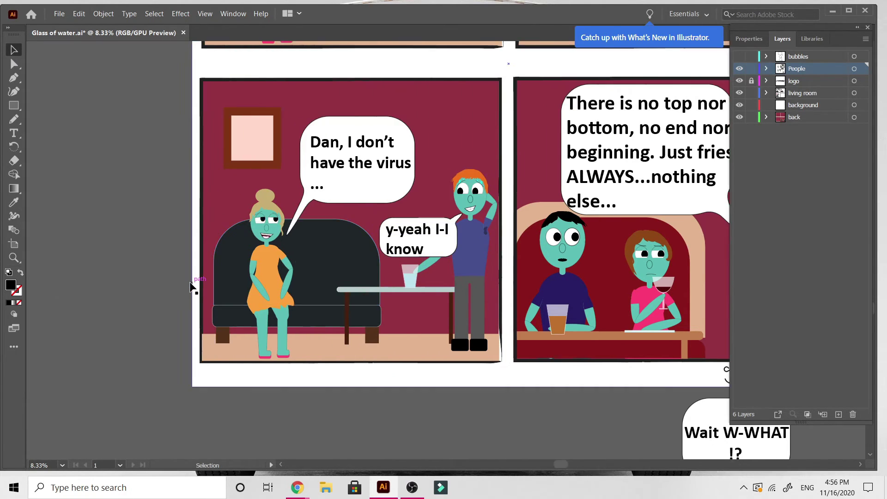
{"action": "scroll", "coordinate": [190, 282], "scroll_direction": "right", "scroll_amount": 1}
{"action": "scroll", "coordinate": [193, 287], "scroll_direction": "right", "scroll_amount": 4}
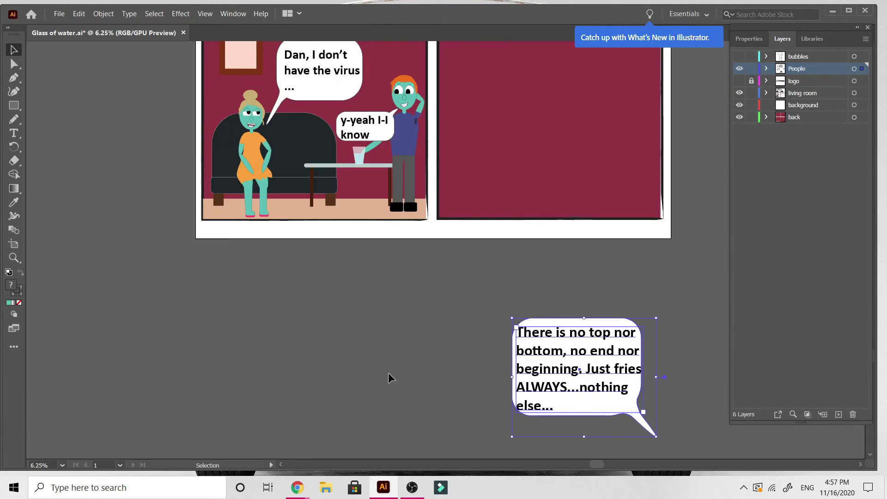
{"action": "scroll", "coordinate": [389, 373], "scroll_direction": "up", "scroll_amount": 4}
{"action": "scroll", "coordinate": [388, 374], "scroll_direction": "up", "scroll_amount": 5}
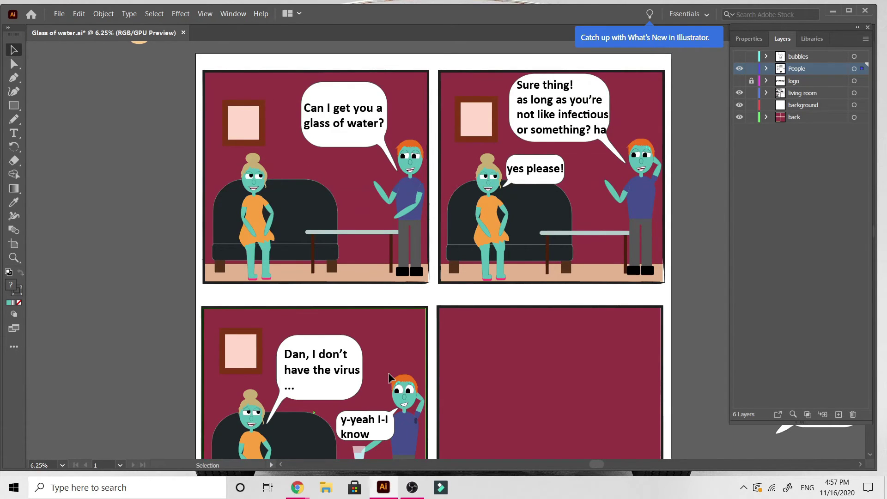
{"action": "scroll", "coordinate": [388, 372], "scroll_direction": "right", "scroll_amount": 8}
{"action": "scroll", "coordinate": [388, 372], "scroll_direction": "down", "scroll_amount": 3}
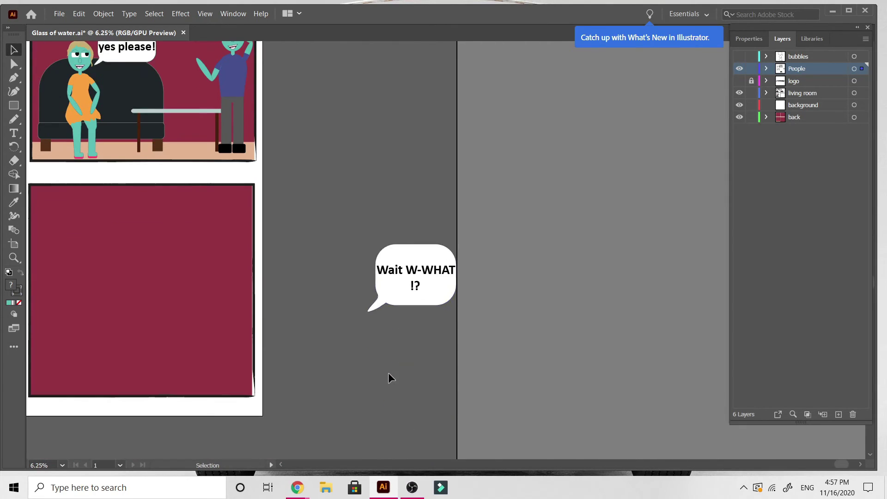
{"action": "scroll", "coordinate": [388, 372], "scroll_direction": "left", "scroll_amount": 4}
{"action": "scroll", "coordinate": [388, 372], "scroll_direction": "up", "scroll_amount": 2}
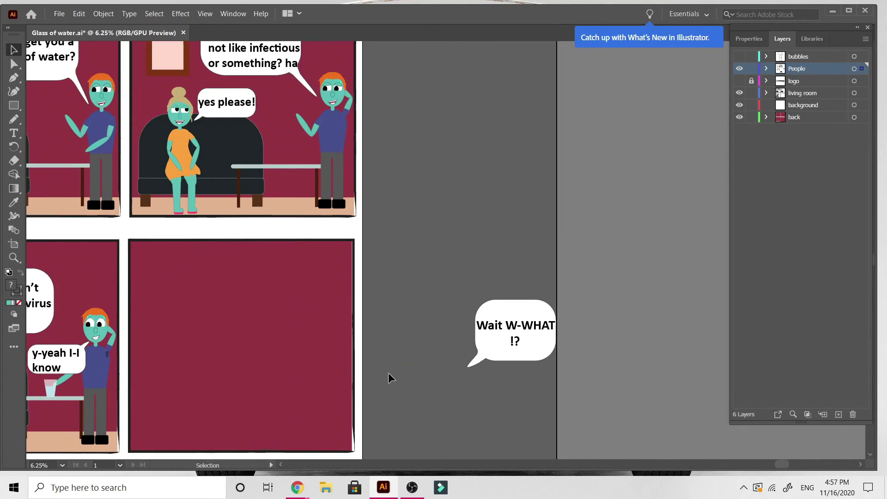
{"action": "scroll", "coordinate": [388, 372], "scroll_direction": "down", "scroll_amount": 3}
{"action": "scroll", "coordinate": [388, 372], "scroll_direction": "left", "scroll_amount": 4}
Step: Select the third panel's sofa back, seat and both legs for duplication into the empty fourth panel
{"action": "left_click", "coordinate": [143, 267]}
{"action": "scroll", "coordinate": [142, 266], "scroll_direction": "up", "scroll_amount": 3}
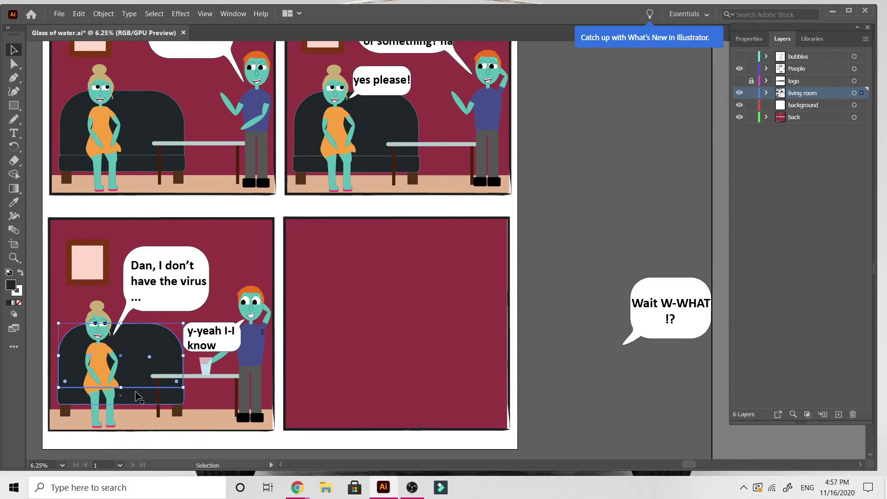
{"action": "left_click", "coordinate": [135, 398], "text": "shift"}
{"action": "scroll", "coordinate": [135, 397], "scroll_direction": "down", "scroll_amount": 4}
{"action": "scroll", "coordinate": [135, 397], "scroll_direction": "down", "scroll_amount": 1}
{"action": "scroll", "coordinate": [135, 397], "scroll_direction": "left", "scroll_amount": 5}
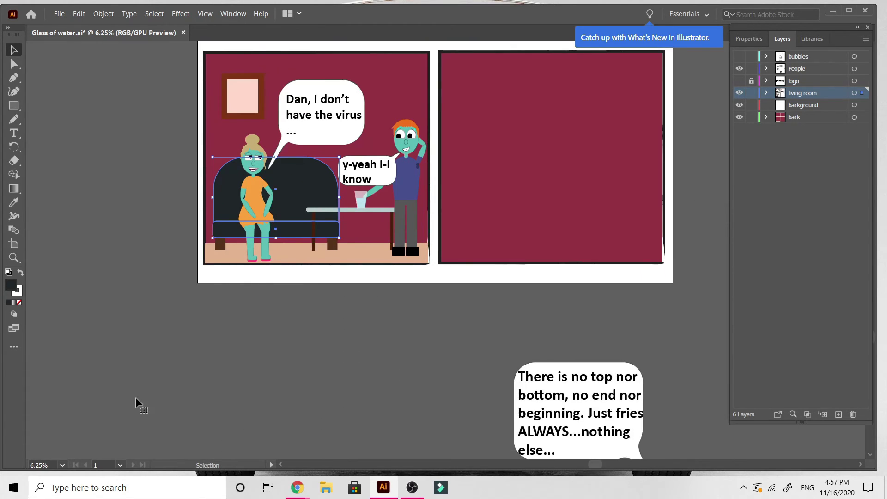
{"action": "key", "text": "ctrl+plus"}
{"action": "key", "text": "ctrl+plus"}
{"action": "left_click", "coordinate": [334, 343], "text": "shift"}
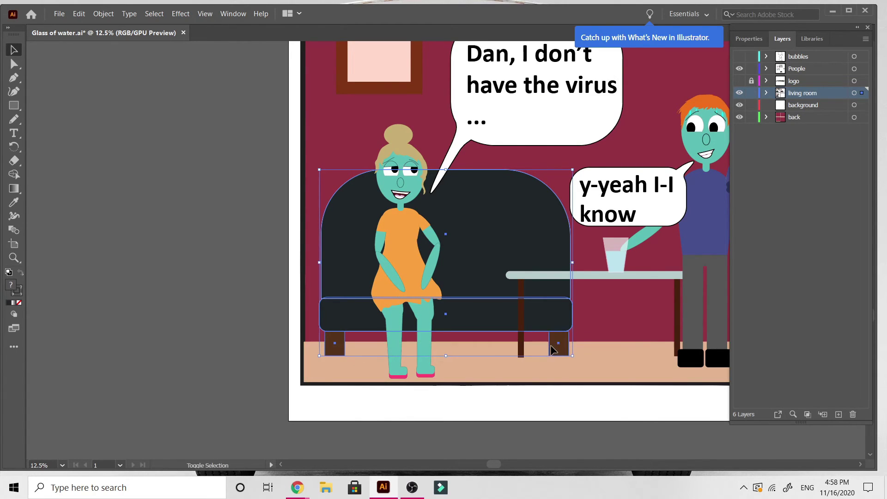
{"action": "scroll", "coordinate": [550, 345], "scroll_direction": "right", "scroll_amount": 9}
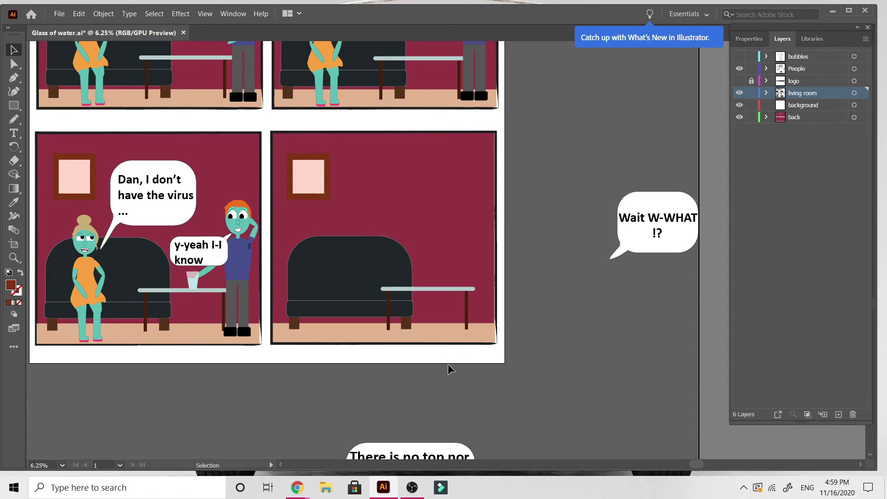
Step: Copy the second panel's "yes please!" bubble with its text and place it over the picture frame in the fourth panel
{"action": "scroll", "coordinate": [288, 375], "scroll_direction": "left", "scroll_amount": 3}
{"action": "scroll", "coordinate": [288, 374], "scroll_direction": "right", "scroll_amount": 4}
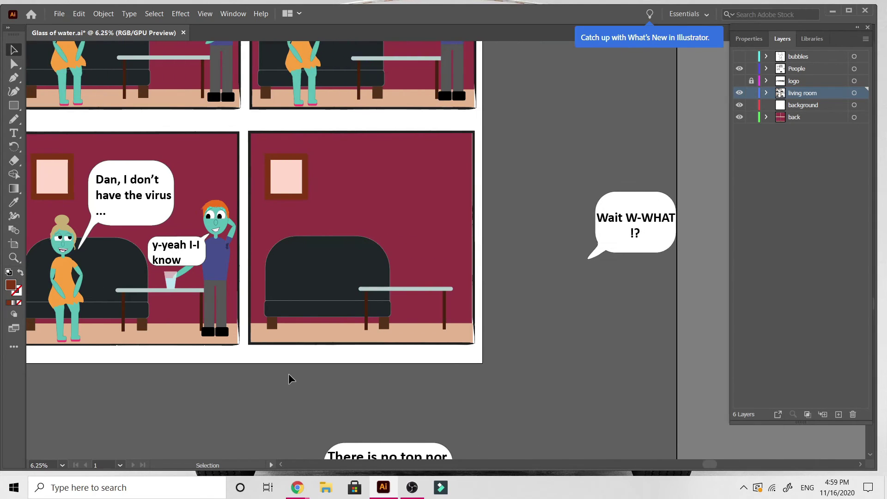
{"action": "scroll", "coordinate": [609, 255], "scroll_direction": "up", "scroll_amount": 4}
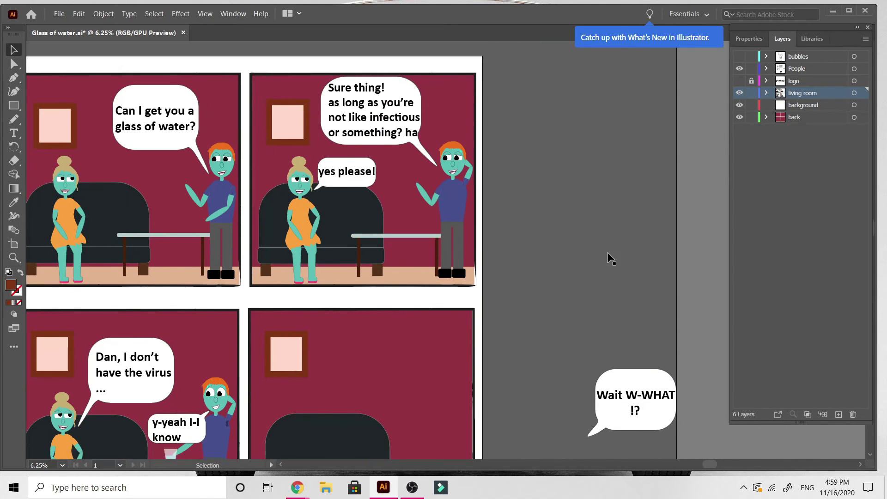
{"action": "left_click", "coordinate": [338, 171]}
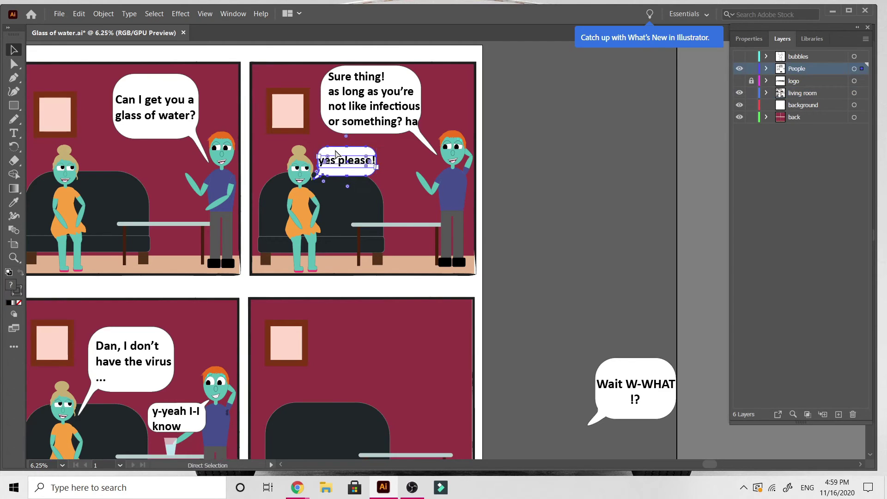
{"action": "scroll", "coordinate": [368, 282], "scroll_direction": "down", "scroll_amount": 3}
{"action": "scroll", "coordinate": [368, 281], "scroll_direction": "down", "scroll_amount": 1}
{"action": "key", "text": "ctrl+v"}
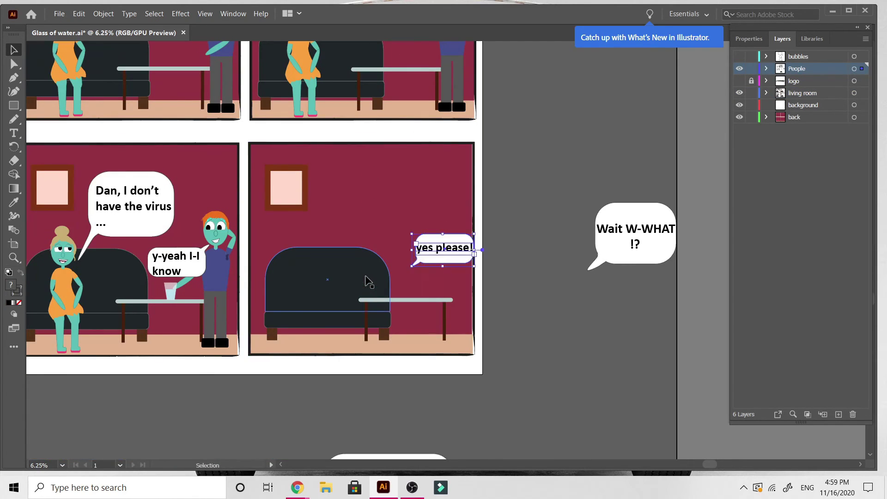
{"action": "left_click_drag", "start_coordinate": [444, 259], "coordinate": [292, 222]}
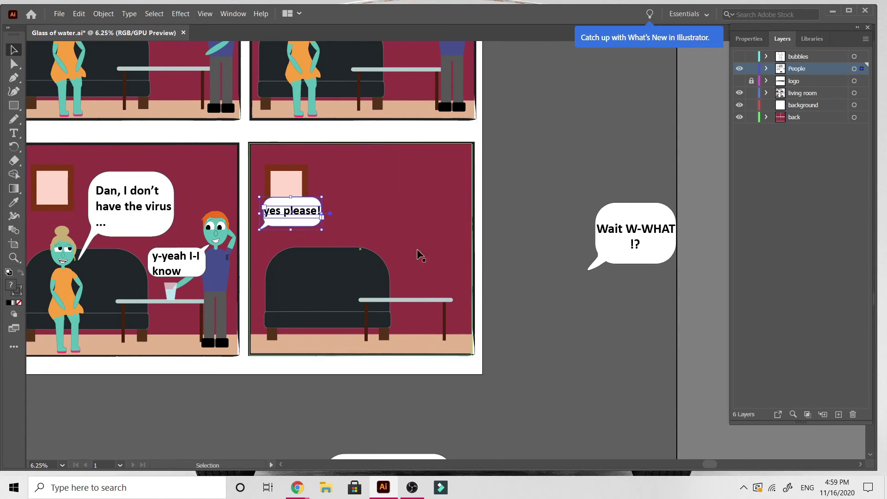
Step: Stretch the tail tip of the fourth panel's "yes please!" bubble out to the panel's left border
{"action": "left_click", "coordinate": [604, 338]}
{"action": "key", "text": "ctrl+equal"}
{"action": "key", "text": "ctrl+equal"}
{"action": "key", "text": "ctrl+equal"}
{"action": "key", "text": "ctrl+equal"}
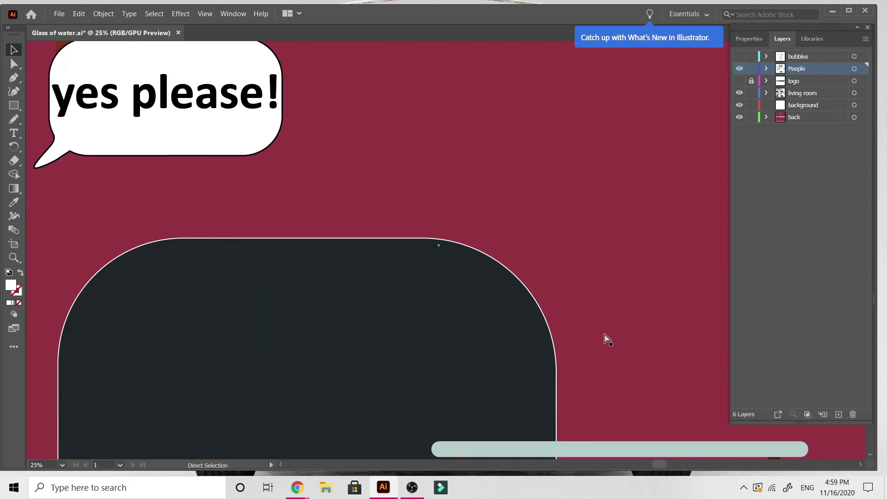
{"action": "scroll", "coordinate": [604, 338], "scroll_direction": "left", "scroll_amount": 4}
{"action": "scroll", "coordinate": [605, 336], "scroll_direction": "left", "scroll_amount": 1}
{"action": "left_click", "coordinate": [251, 164]}
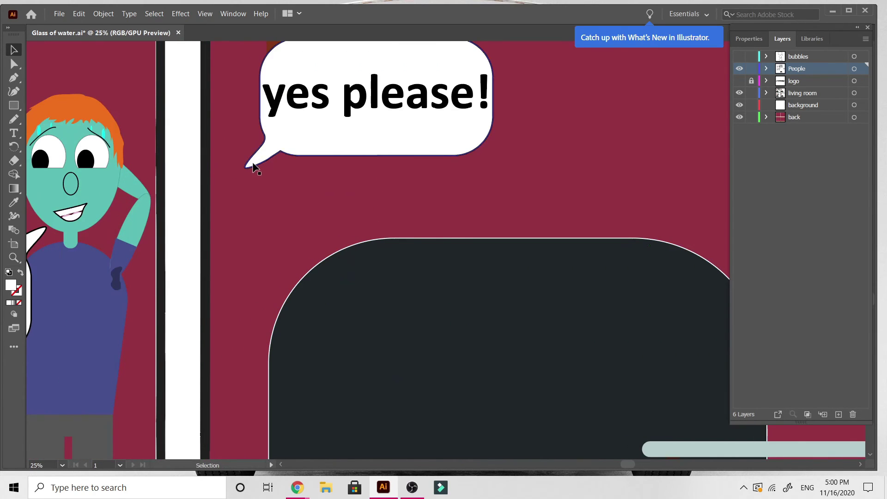
{"action": "left_click", "coordinate": [16, 64]}
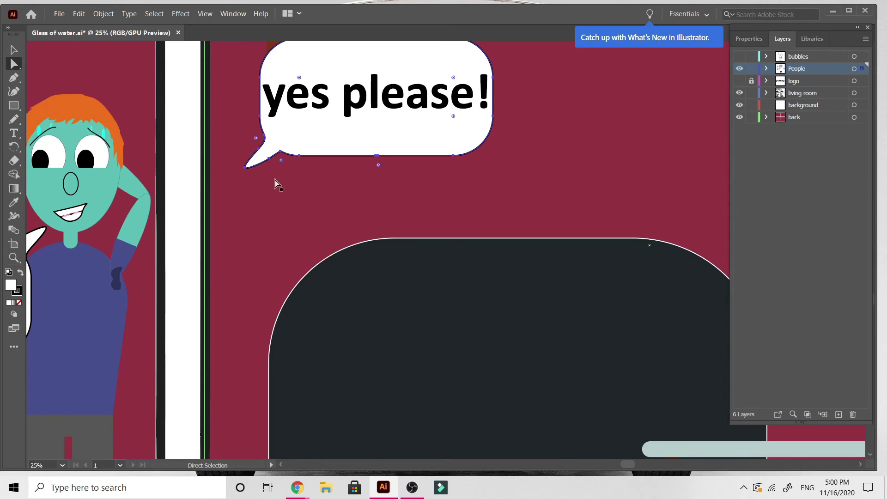
{"action": "left_click", "coordinate": [244, 169]}
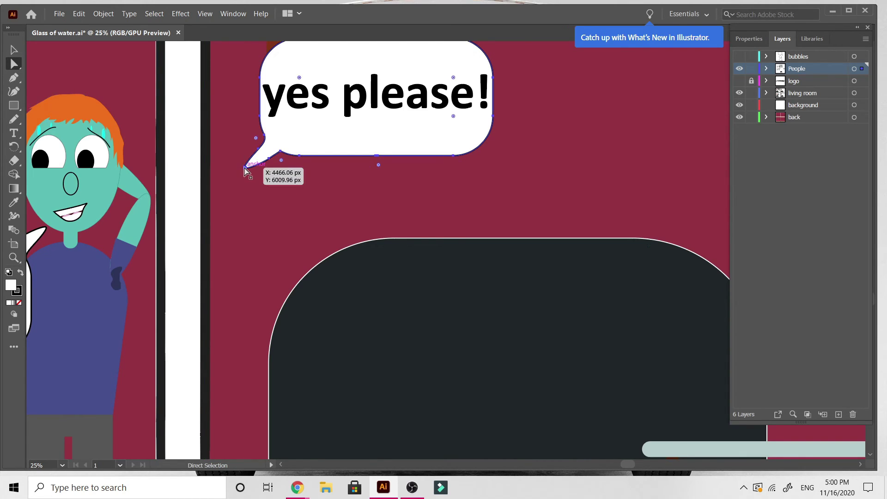
{"action": "left_click_drag", "start_coordinate": [245, 168], "coordinate": [206, 206]}
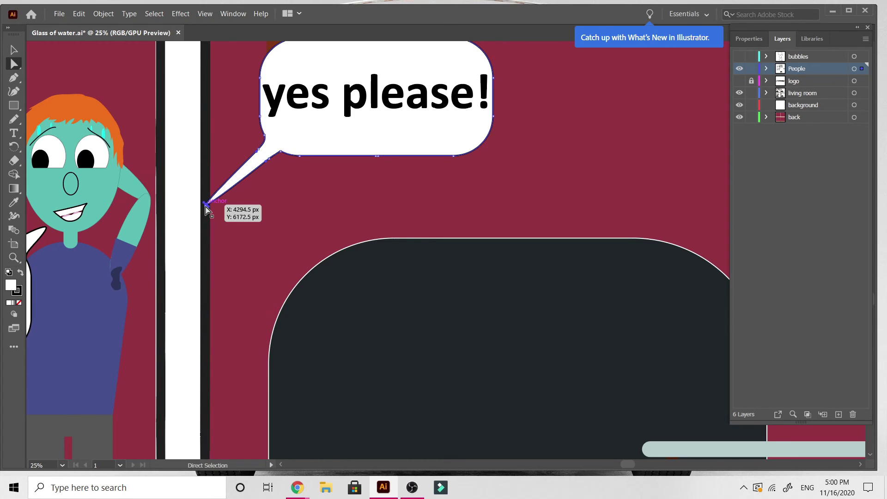
{"action": "left_click", "coordinate": [13, 50]}
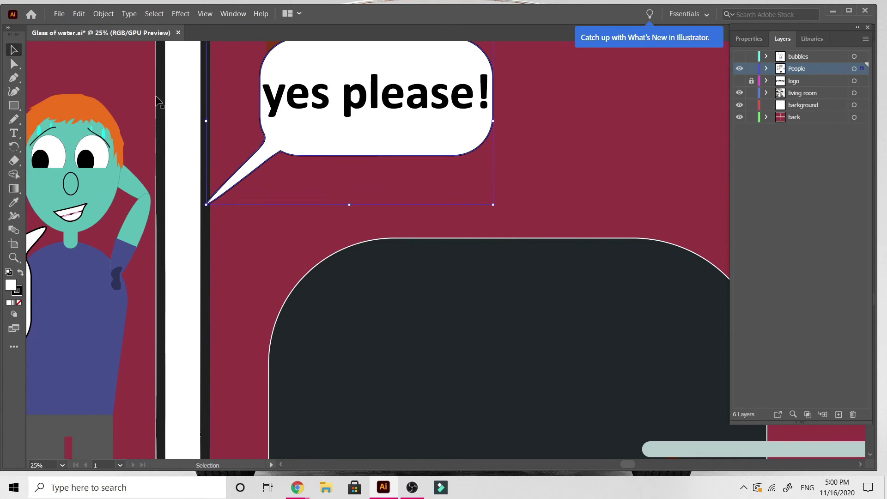
Step: Shift the fourth panel's bubble further into the panel and bring the "yes please!" text back inside it
{"action": "scroll", "coordinate": [441, 231], "scroll_direction": "up", "scroll_amount": 3}
{"action": "left_click_drag", "start_coordinate": [430, 192], "coordinate": [541, 193]}
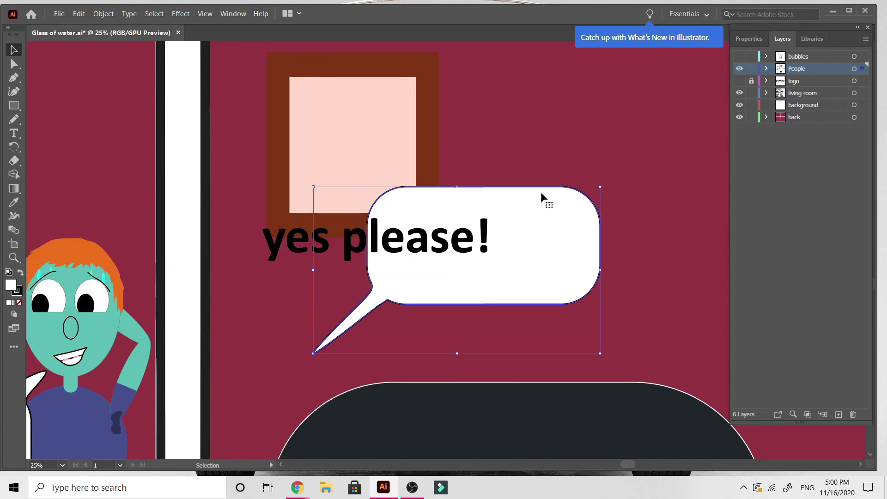
{"action": "double_click", "coordinate": [310, 242]}
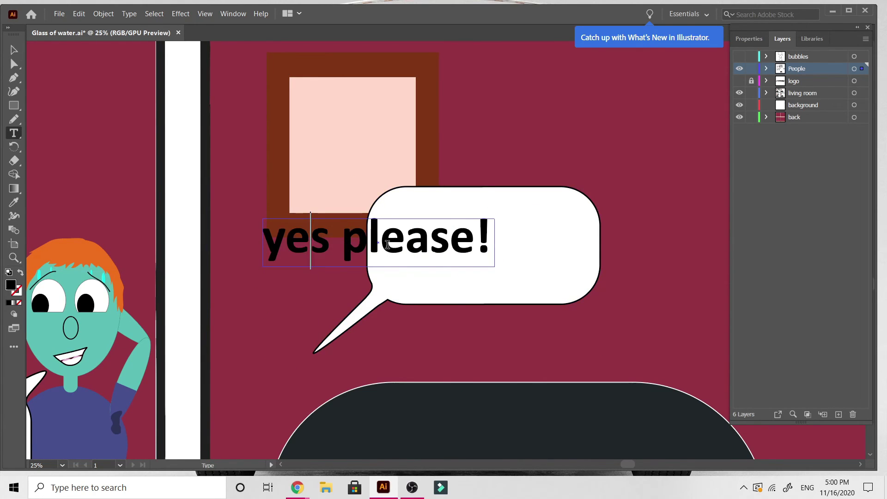
{"action": "key", "text": "Escape"}
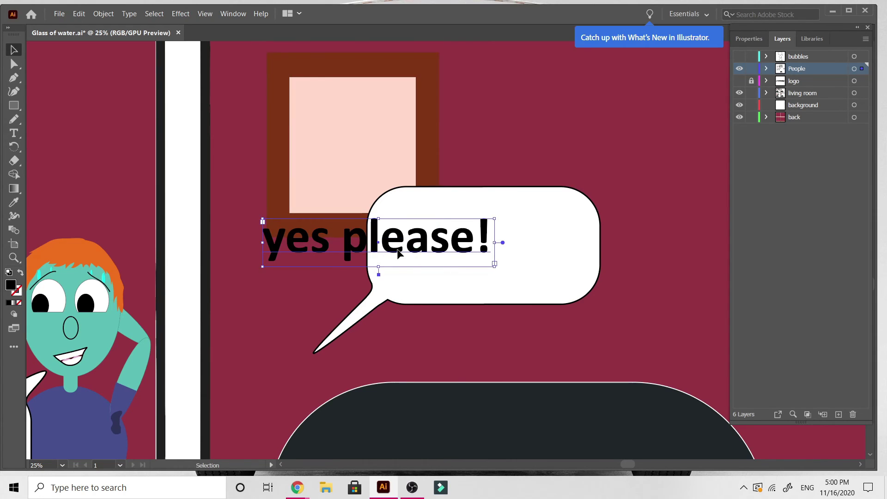
{"action": "double_click", "coordinate": [398, 253]}
{"action": "left_click", "coordinate": [587, 144]}
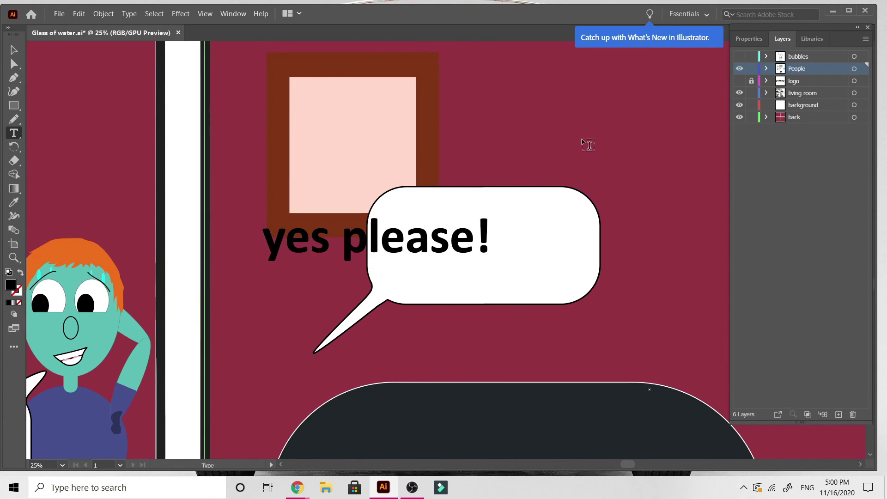
{"action": "left_click", "coordinate": [16, 48]}
{"action": "left_click", "coordinate": [497, 103]}
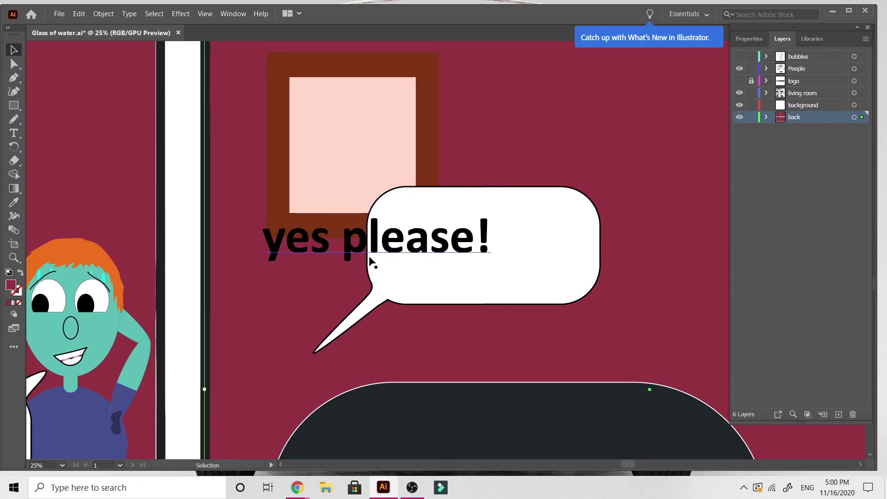
{"action": "left_click_drag", "start_coordinate": [369, 248], "coordinate": [477, 260]}
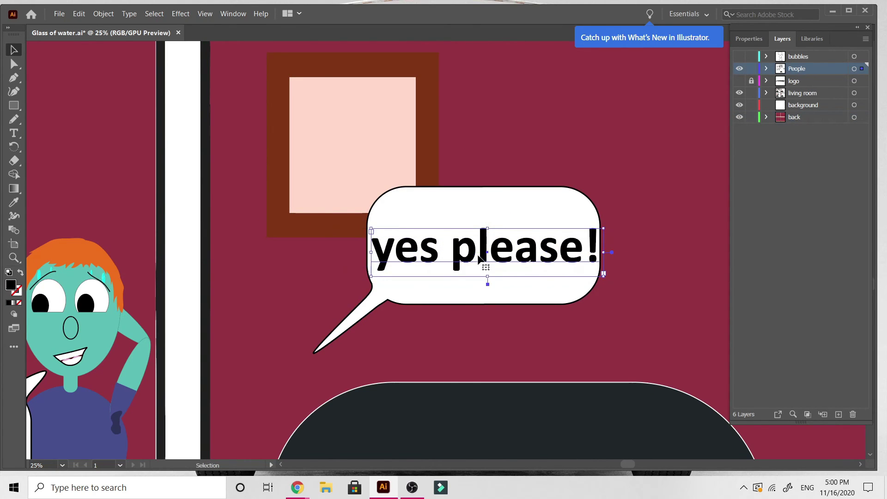
Step: Extend the moved bubble's tail tip back to the fourth panel's left border, just above the sofa's top edge level
{"action": "left_click", "coordinate": [322, 349]}
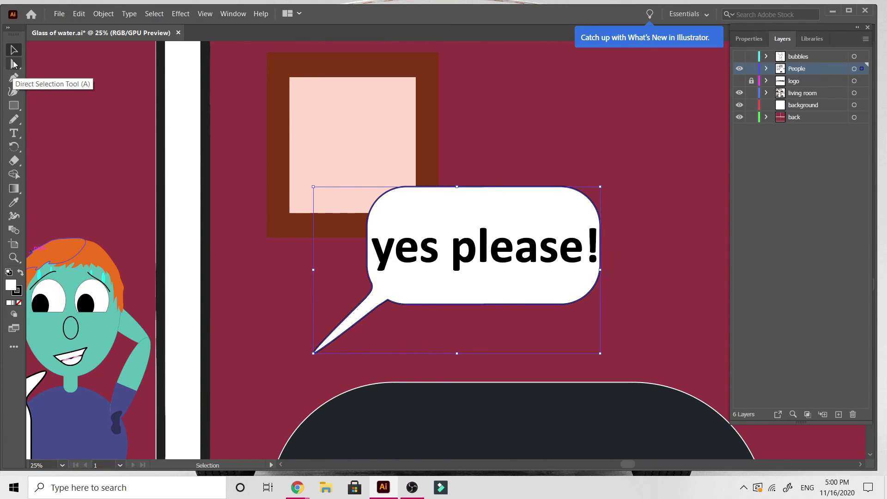
{"action": "left_click", "coordinate": [13, 64]}
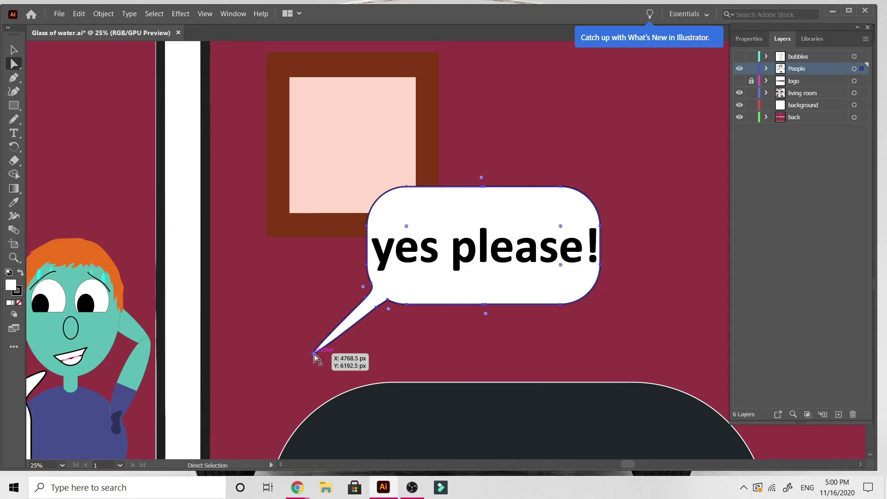
{"action": "left_click_drag", "start_coordinate": [314, 353], "coordinate": [211, 405]}
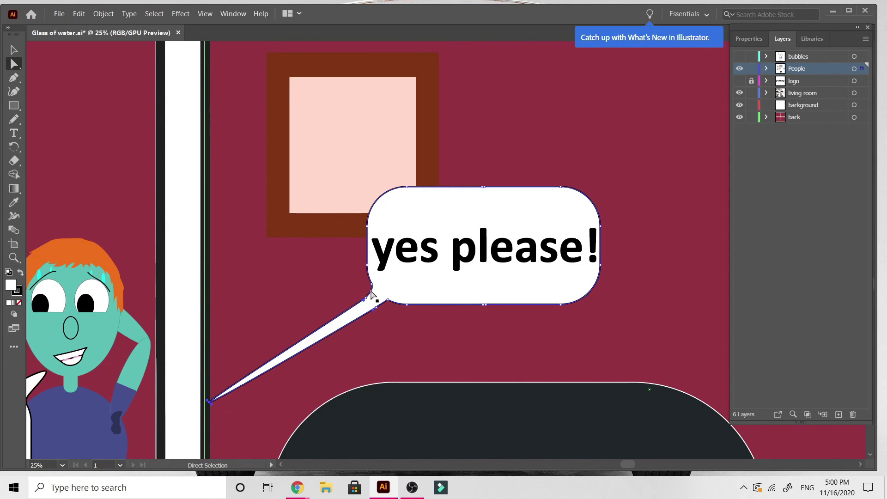
{"action": "left_click", "coordinate": [9, 55]}
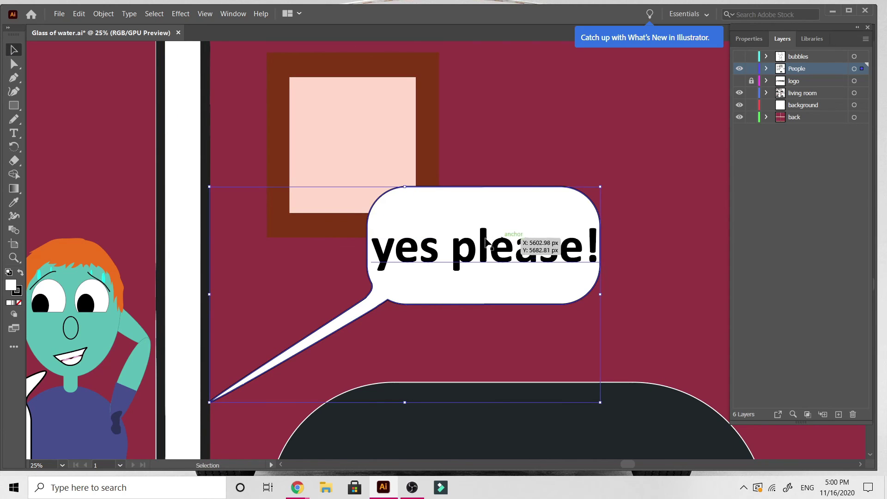
Step: Replace the fourth-panel bubble's text with "Nice chat-ting! Bye!", hyphenated over two lines inside the bubble
{"action": "double_click", "coordinate": [473, 251]}
{"action": "key", "text": "ctrl+a"}
{"action": "key", "text": "BackSpace"}
{"action": "type", "text": "Nice "}
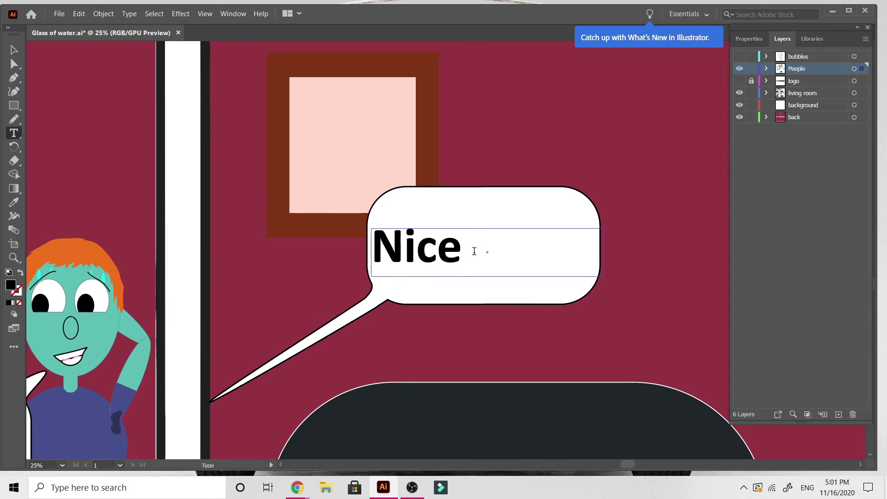
{"action": "type", "text": "chatt"}
{"action": "key", "text": "BackSpace"}
{"action": "type", "text": "-ting"}
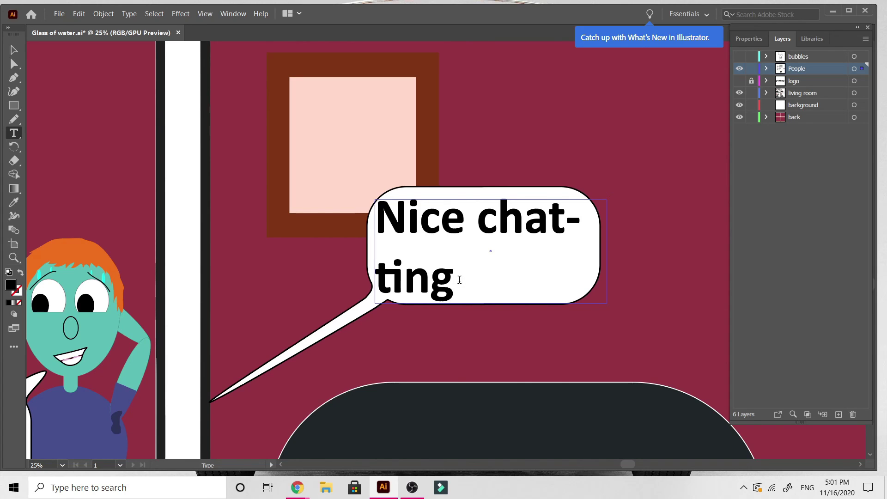
{"action": "key", "text": "BackSpace"}
{"action": "type", "text": "! b"}
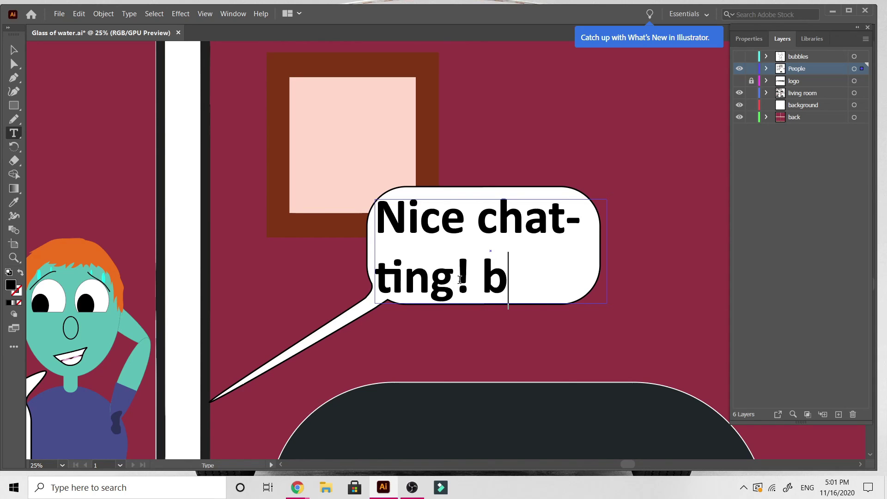
{"action": "key", "text": "BackSpace"}
{"action": "type", "text": "Bye"}
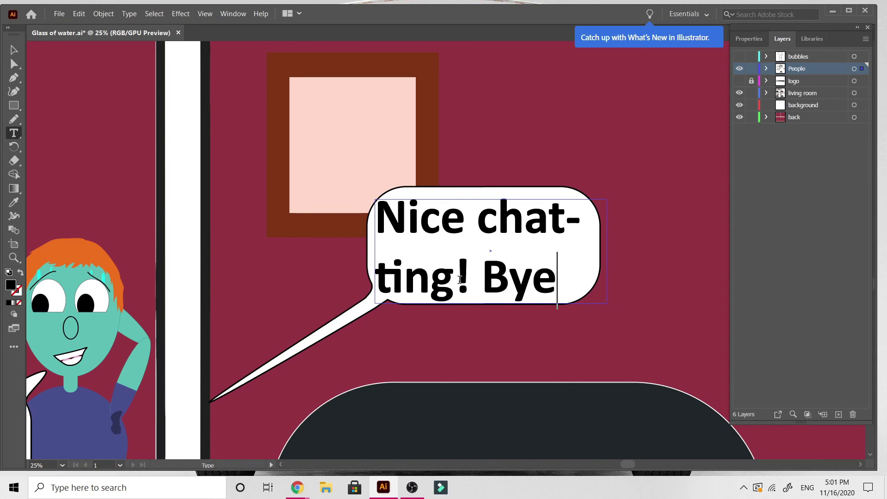
{"action": "type", "text": "!"}
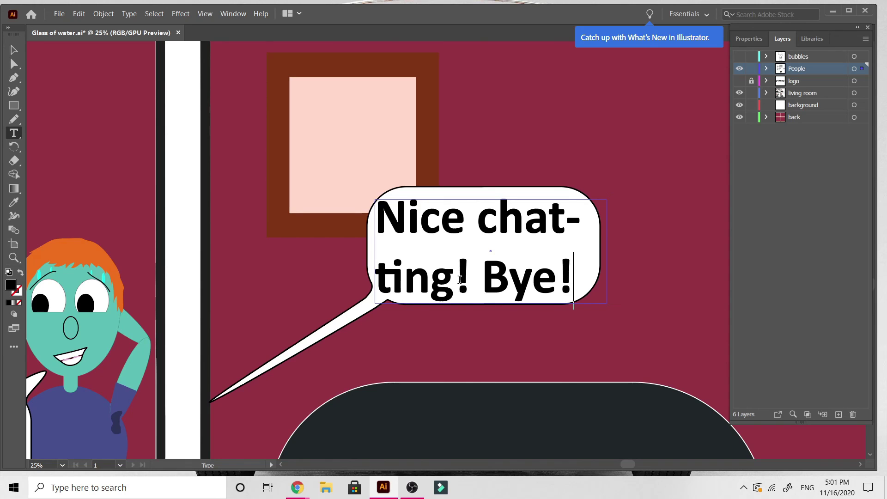
Step: Delete letters from the end of "chat-ting" in the fourth panel's bubble, starting with the "g"
{"action": "key", "text": "ctrl+minus"}
{"action": "key", "text": "ctrl+minus"}
{"action": "key", "text": "ctrl+minus"}
{"action": "scroll", "coordinate": [464, 286], "scroll_direction": "left", "scroll_amount": 3}
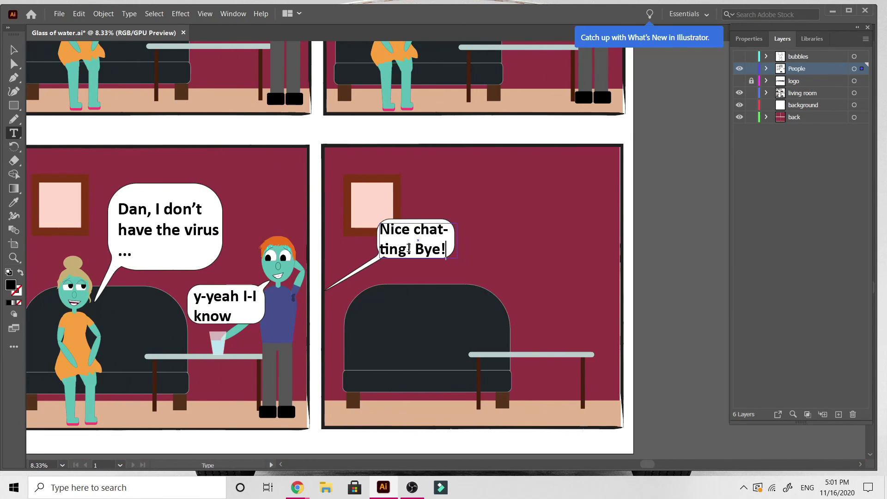
{"action": "key", "text": "BackSpace"}
{"action": "key", "text": "BackSpace"}
{"action": "key", "text": "BackSpace"}
{"action": "key", "text": "BackSpace"}
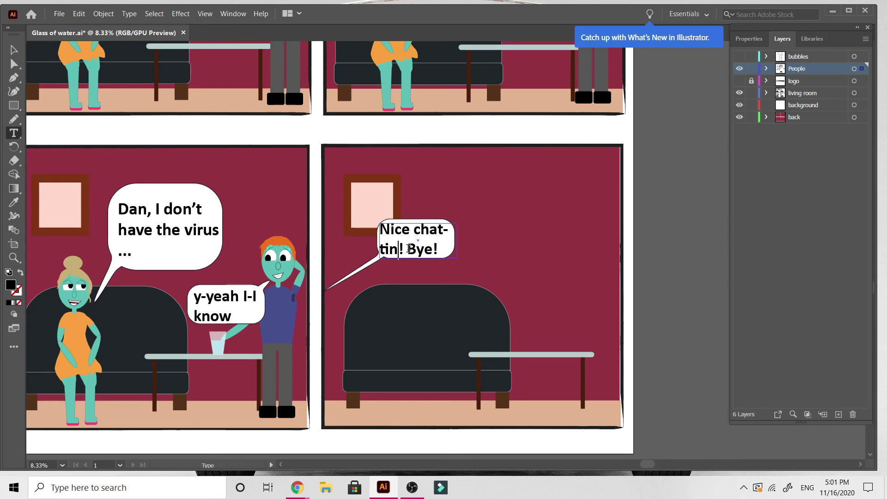